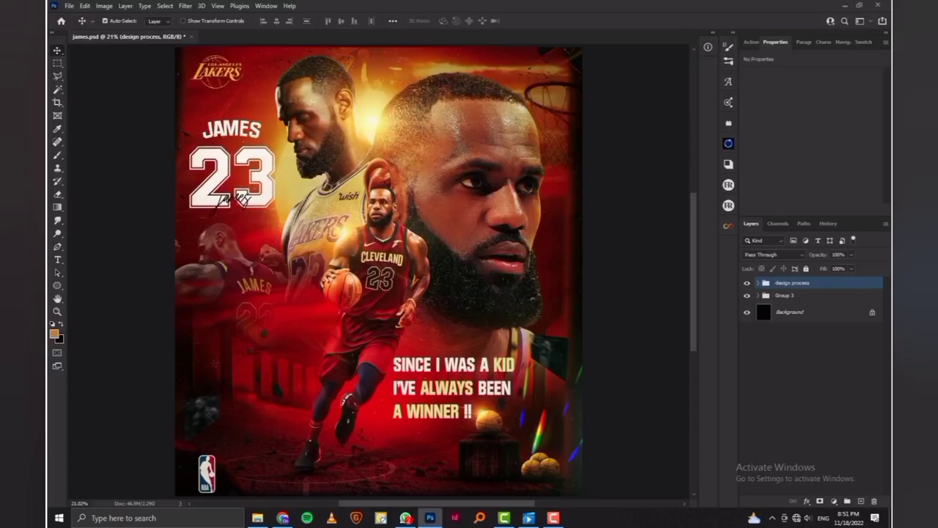
# - Merge and hide the finished poster artwork, then hide Group 3's extra player layers, leaving only James
pyautogui.click(747, 282)
pyautogui.click(746, 282)
pyautogui.hotkey('ctrl', 'e')
pyautogui.click(747, 286)
pyautogui.click(747, 286)
pyautogui.click(758, 303)
pyautogui.moveTo(747, 319); pyautogui.dragTo(747, 341)
# - Place the night-red-horizon stock photo to fill the canvas, below the player group
pyautogui.click(758, 303)
pyautogui.hotkey('alt', 'Tab')
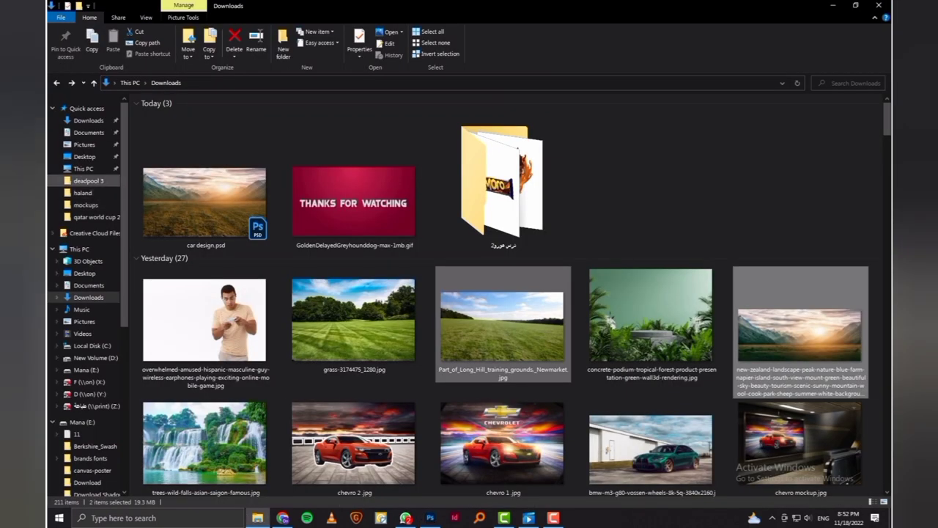
pyautogui.hotkey('alt', 'Left')
pyautogui.doubleClick(205, 169)
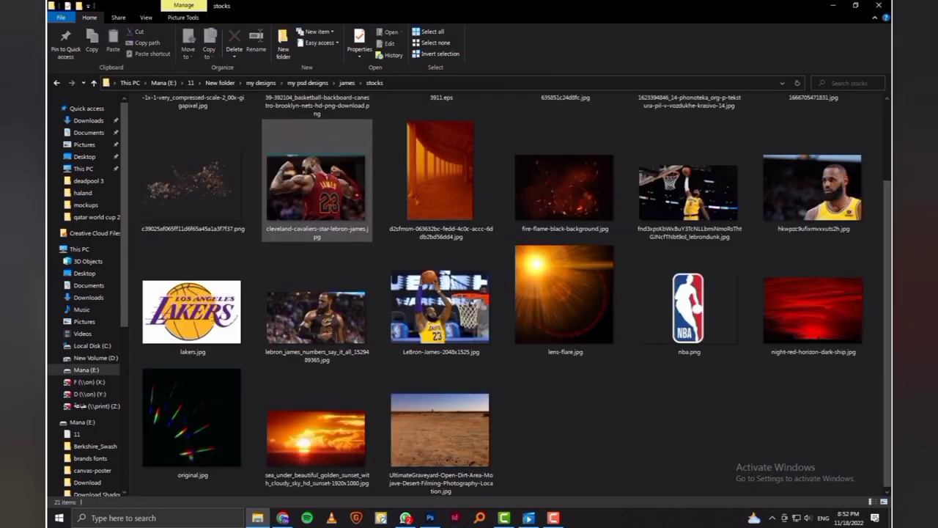
pyautogui.hotkey('alt', 'Tab')
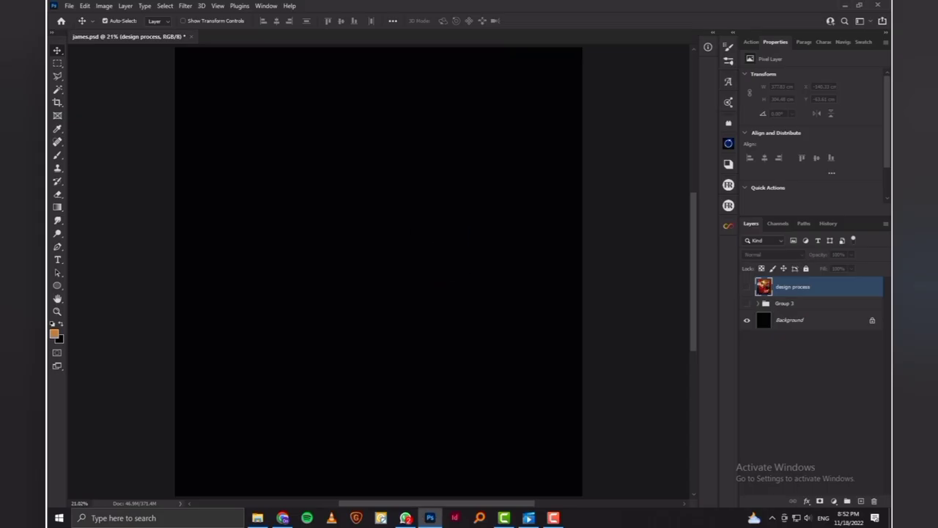
pyautogui.moveTo(376, 132); pyautogui.dragTo(377, 42)
pyautogui.press('Return')
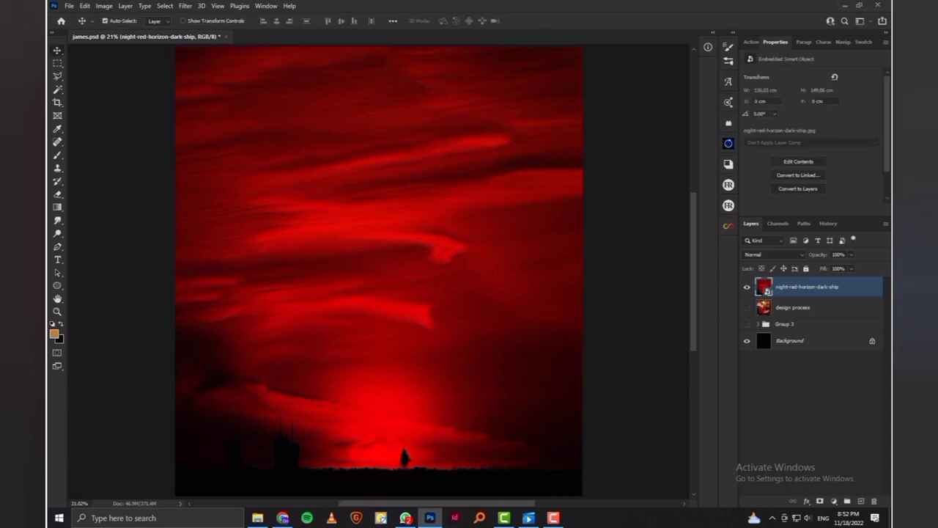
pyautogui.hotkey('ctrl', '[')
pyautogui.hotkey('ctrl', '[')
# - Bring in the golden sunset photo, enlarged across the canvas width and moved to the top
pyautogui.hotkey('alt', 'Tab')
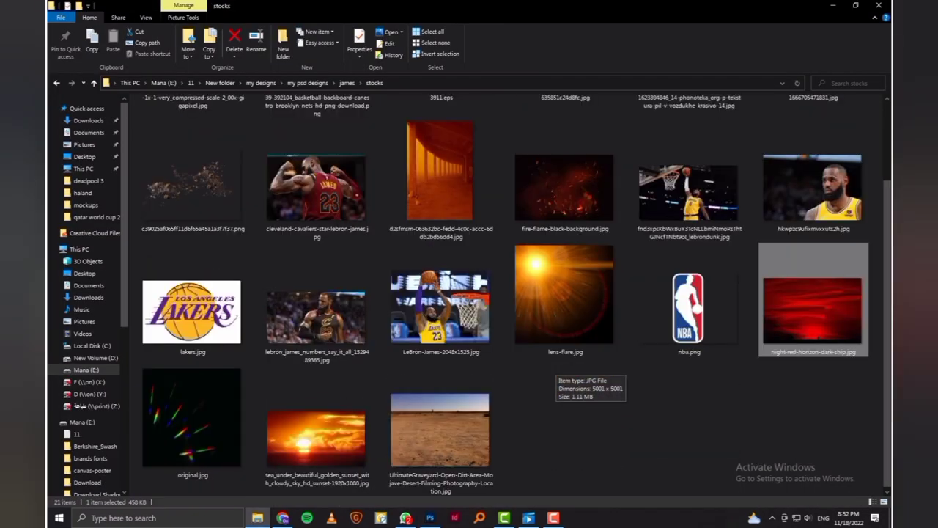
pyautogui.moveTo(316, 433); pyautogui.dragTo(379, 271)
pyautogui.moveTo(479, 330); pyautogui.dragTo(608, 393)
pyautogui.moveTo(430, 266)
pyautogui.mouseDown()
pyautogui.moveTo(473, 205)
pyautogui.moveTo(440, 273)
pyautogui.mouseUp()
# - Add a layer mask to the sunset and brush its sea away into the red horizon
pyautogui.press('Return')
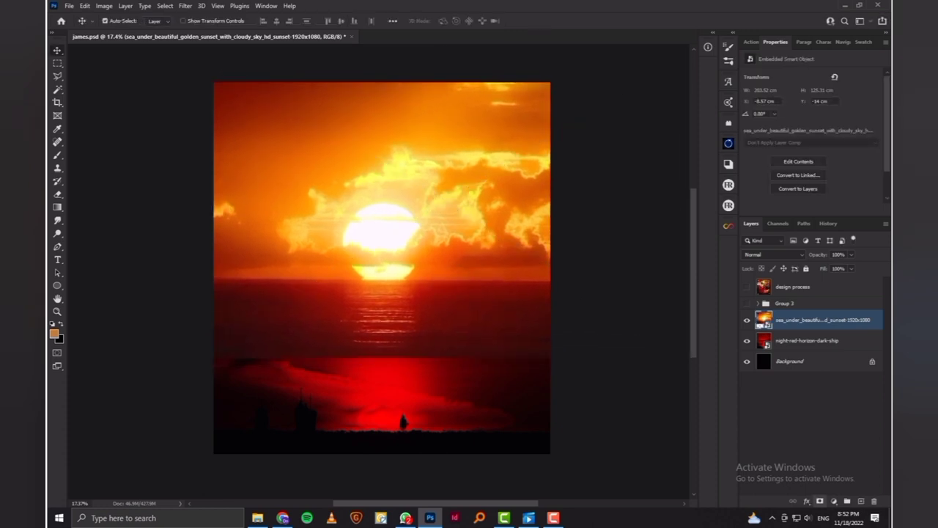
pyautogui.click(834, 501)
pyautogui.press('b')
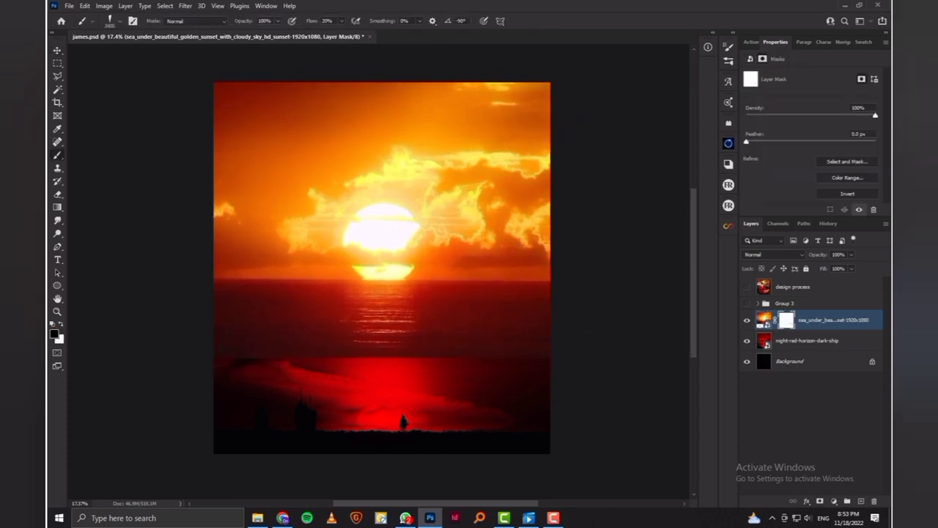
pyautogui.moveTo(376, 315)
pyautogui.mouseDown()
pyautogui.moveTo(335, 279)
pyautogui.moveTo(475, 279)
pyautogui.mouseUp()
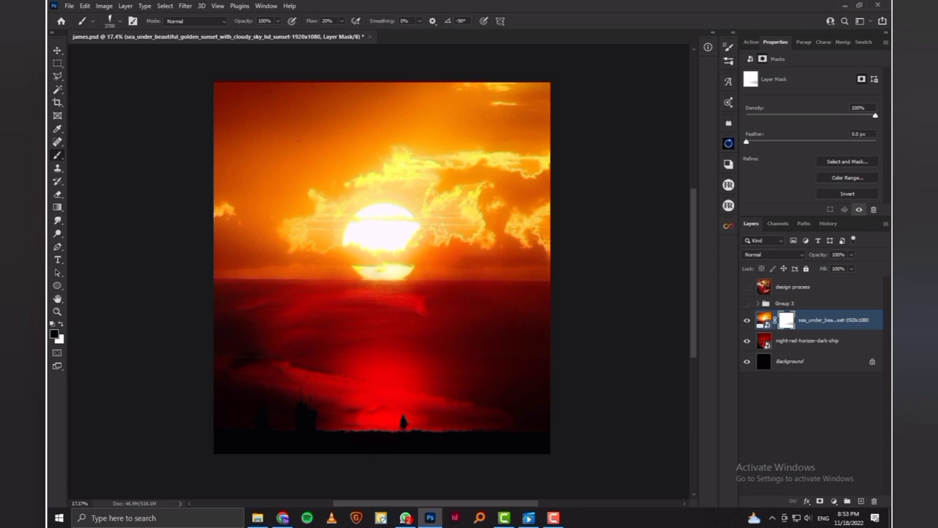
pyautogui.moveTo(414, 278); pyautogui.dragTo(315, 275)
# - Blend the horizon further into the red sky on the sunset mask, then drag in the desert photo
pyautogui.click(806, 341)
pyautogui.scroll(1, 398, 249)
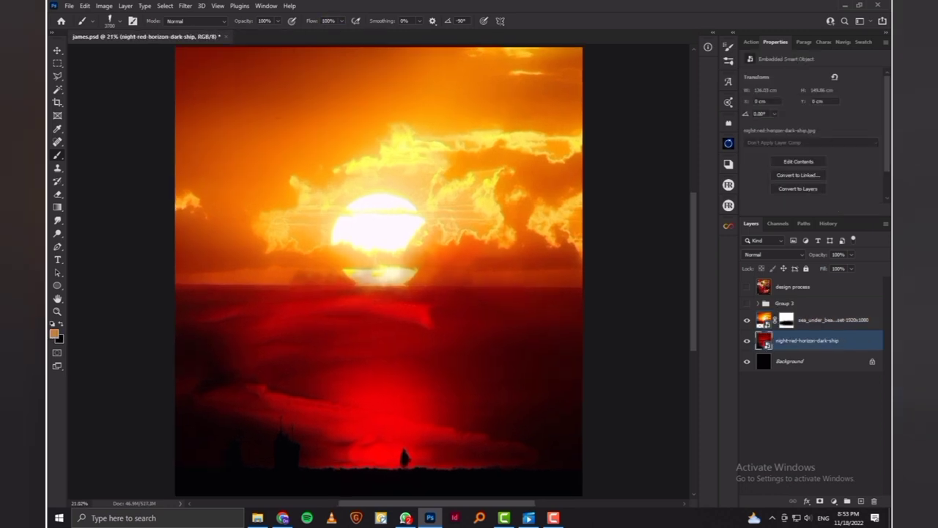
pyautogui.click(786, 320)
pyautogui.moveTo(572, 272); pyautogui.dragTo(293, 257)
pyautogui.moveTo(352, 257); pyautogui.dragTo(184, 235)
pyautogui.moveTo(316, 264); pyautogui.dragTo(433, 264)
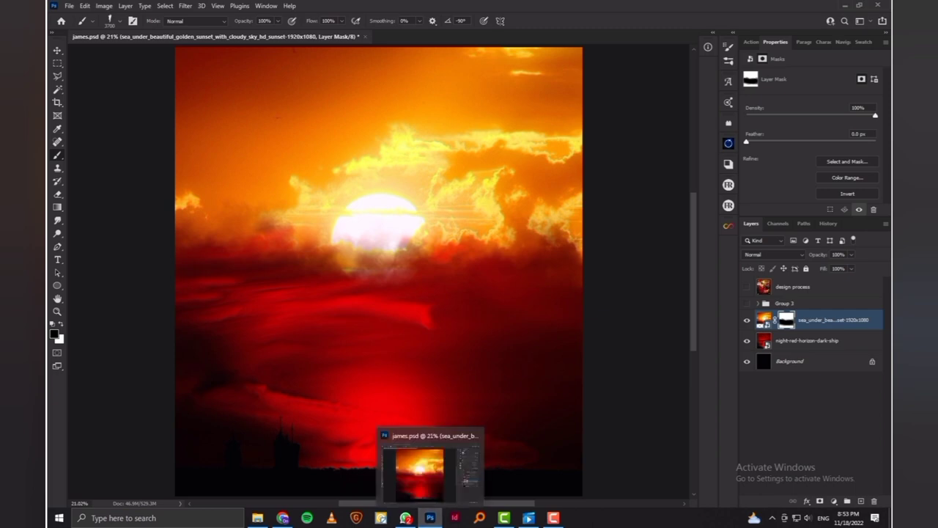
pyautogui.click(257, 518)
pyautogui.moveTo(440, 421); pyautogui.dragTo(378, 399)
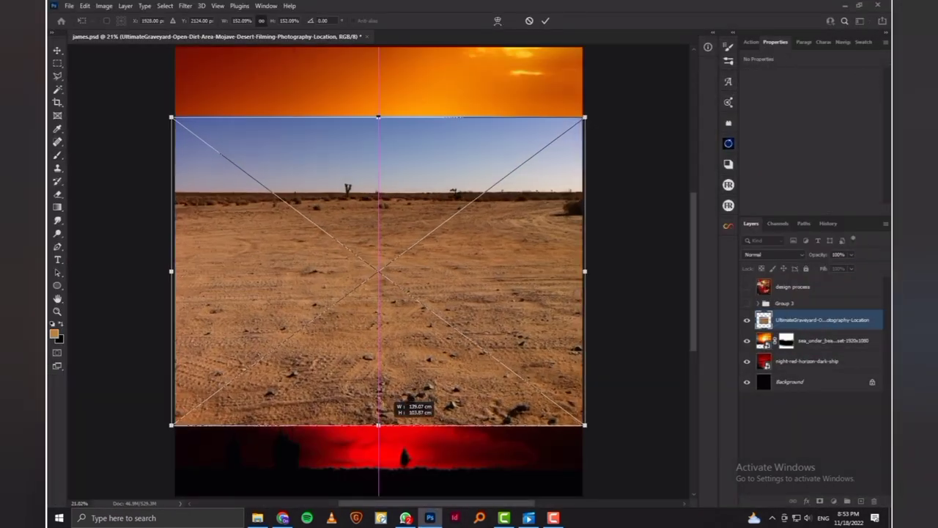
# - Squash the desert photo onto the lower canvas, add a layer mask, and hide its blue sky
pyautogui.moveTo(378, 117); pyautogui.dragTo(378, 234)
pyautogui.moveTo(396, 330); pyautogui.dragTo(396, 415)
pyautogui.press('Return')
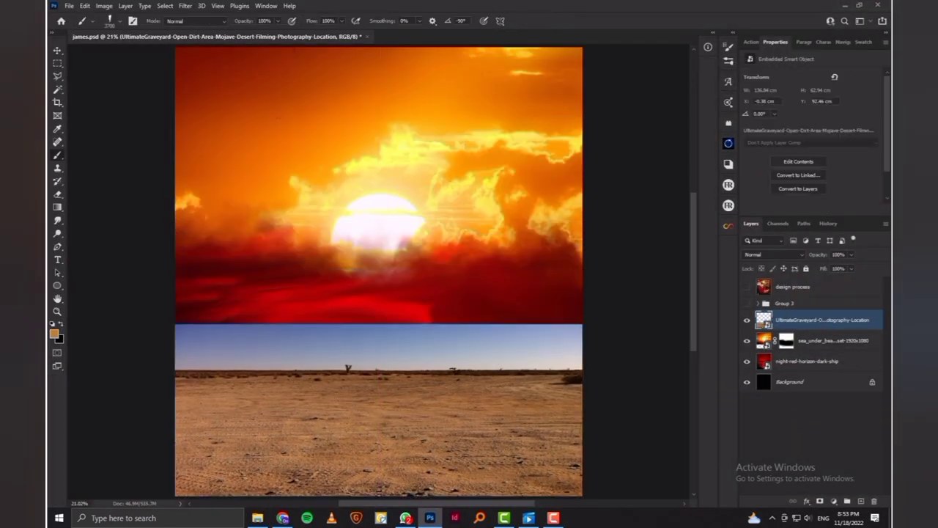
pyautogui.click(819, 501)
pyautogui.moveTo(579, 352); pyautogui.dragTo(272, 359)
pyautogui.moveTo(527, 352)
pyautogui.mouseDown()
pyautogui.moveTo(180, 345)
pyautogui.moveTo(527, 374)
pyautogui.mouseUp()
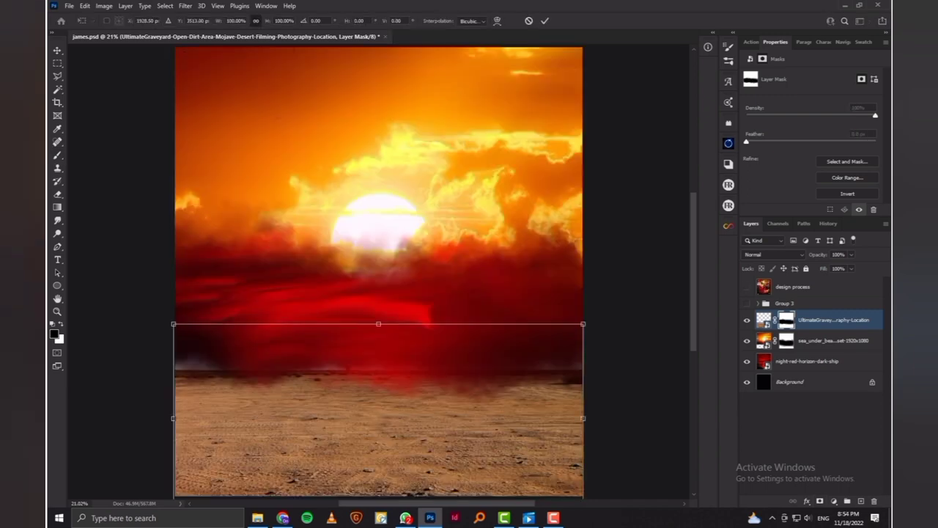
# - Shift the desert to the bottom edge and soften both ends of its horizon into the red glow
pyautogui.moveTo(377, 345); pyautogui.dragTo(377, 388)
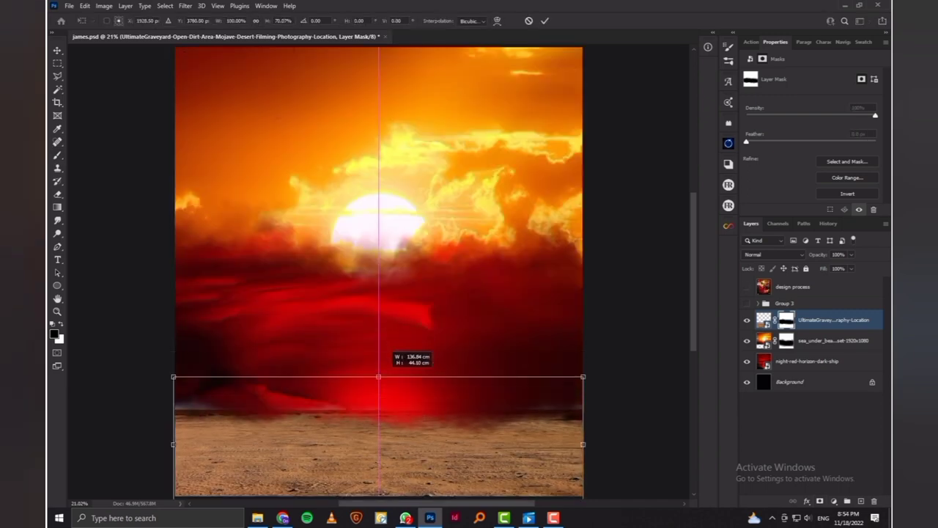
pyautogui.moveTo(180, 410)
pyautogui.mouseDown()
pyautogui.moveTo(256, 423)
pyautogui.moveTo(579, 407)
pyautogui.mouseUp()
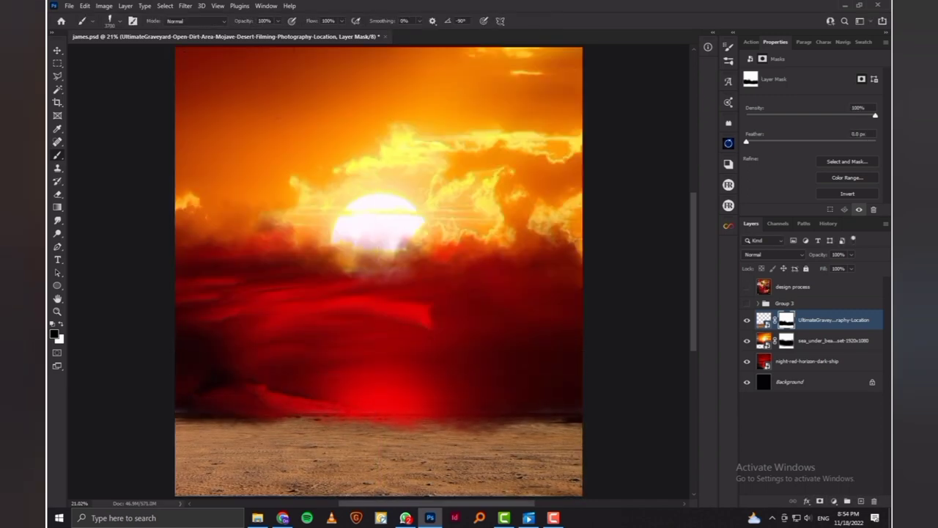
pyautogui.moveTo(299, 433)
pyautogui.mouseDown()
pyautogui.moveTo(180, 434)
pyautogui.moveTo(300, 432)
pyautogui.mouseUp()
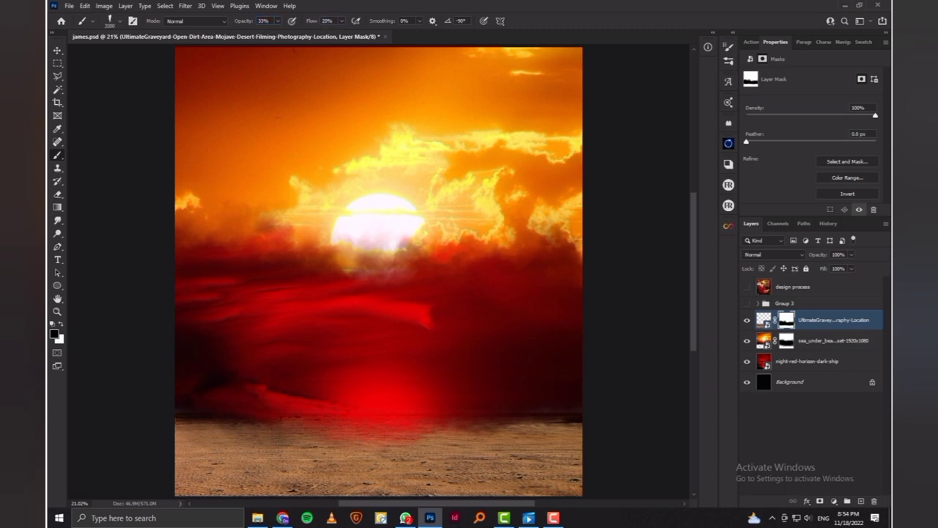
pyautogui.moveTo(579, 433)
pyautogui.mouseDown()
pyautogui.moveTo(513, 436)
pyautogui.moveTo(579, 451)
pyautogui.moveTo(505, 433)
pyautogui.mouseUp()
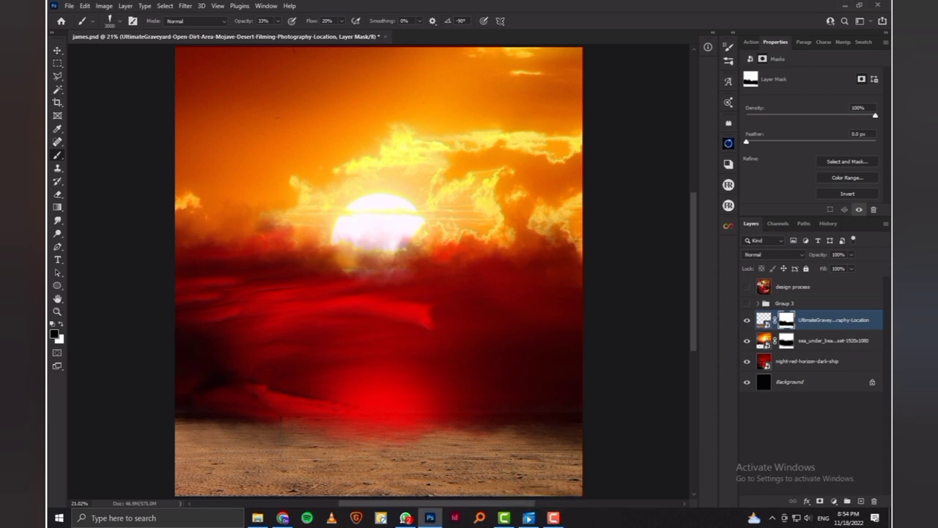
pyautogui.click(806, 361)
pyautogui.hotkey('ctrl', 't')
pyautogui.hotkey('ctrl', '0')
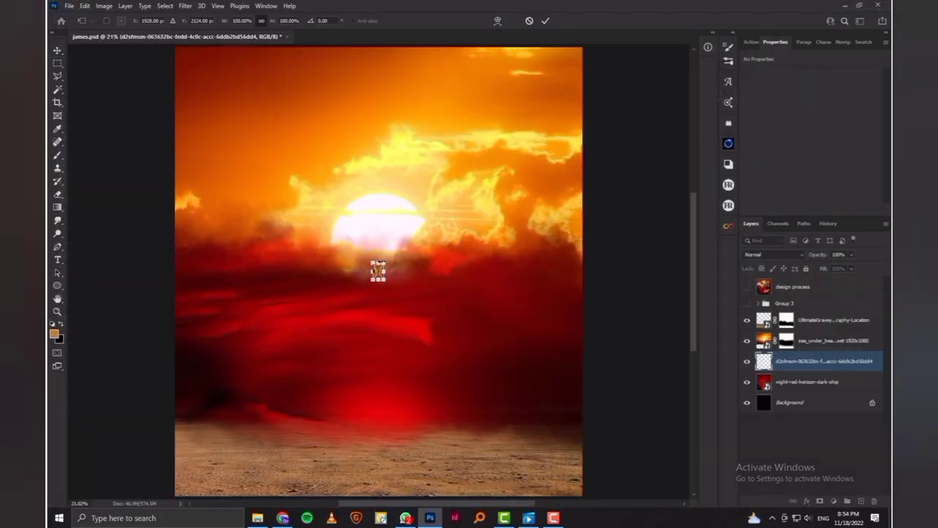
# - Position the colonnade at lower left and add a centre vertical guide using pixel rulers
pyautogui.moveTo(427, 271); pyautogui.dragTo(307, 360)
pyautogui.press('Return')
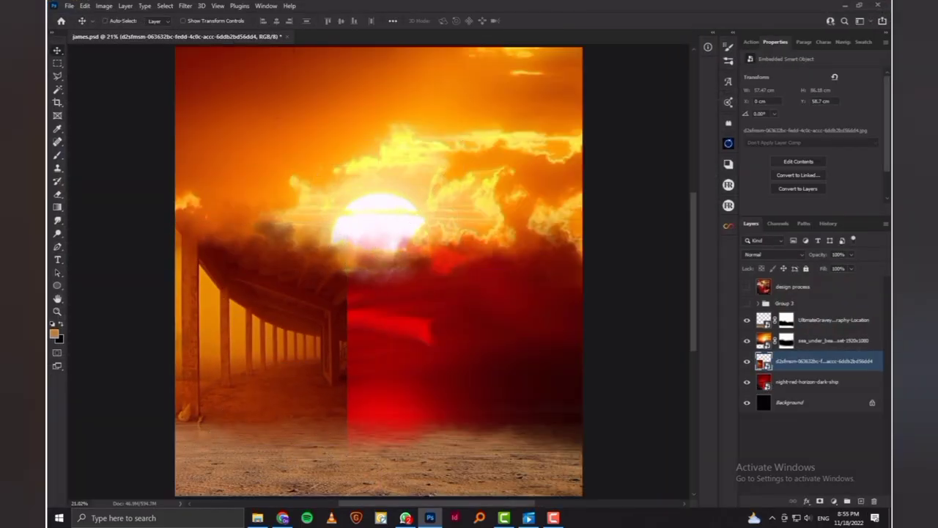
pyautogui.hotkey('ctrl', 'r')
pyautogui.rightClick(344, 50)
pyautogui.click(352, 53)
pyautogui.moveTo(70, 293); pyautogui.dragTo(382, 293)
# - Duplicate the colonnade and flip the copy horizontally onto the right half
pyautogui.hotkey('ctrl', 't')
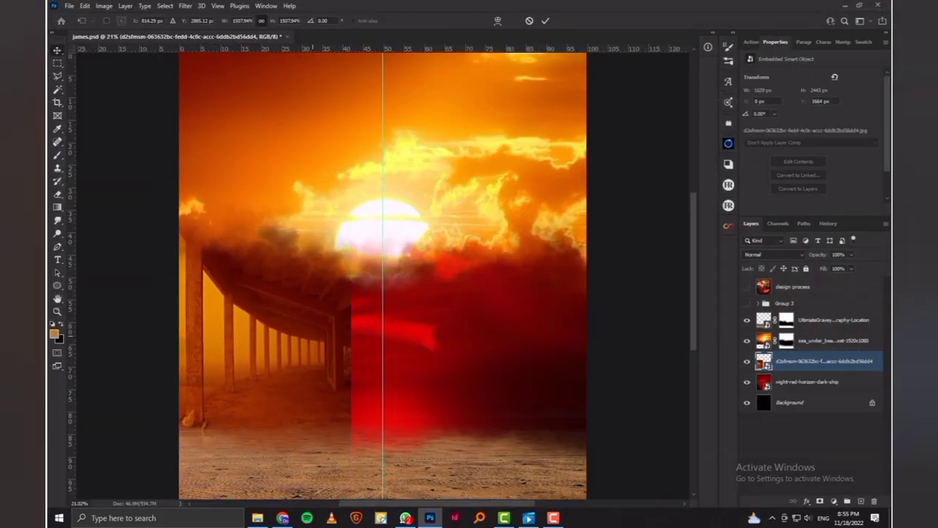
pyautogui.press('Return')
pyautogui.hotkey('ctrl', 'j')
pyautogui.hotkey('ctrl', 't')
pyautogui.moveTo(179, 357); pyautogui.dragTo(586, 357)
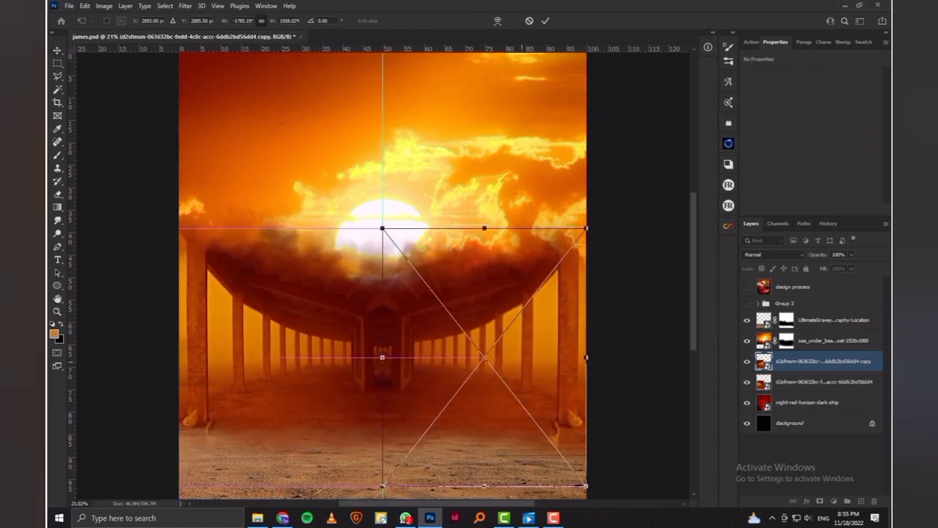
pyautogui.press('Return')
# - Set the colonnade copy to Pin Light blending at 36% opacity
pyautogui.click(773, 254)
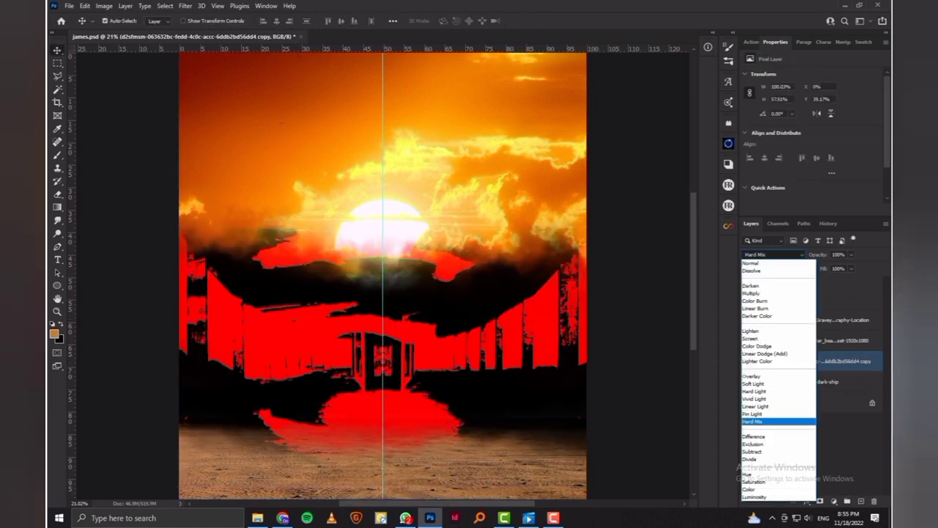
pyautogui.click(753, 413)
pyautogui.click(838, 254)
pyautogui.write('60')
pyautogui.press('Return')
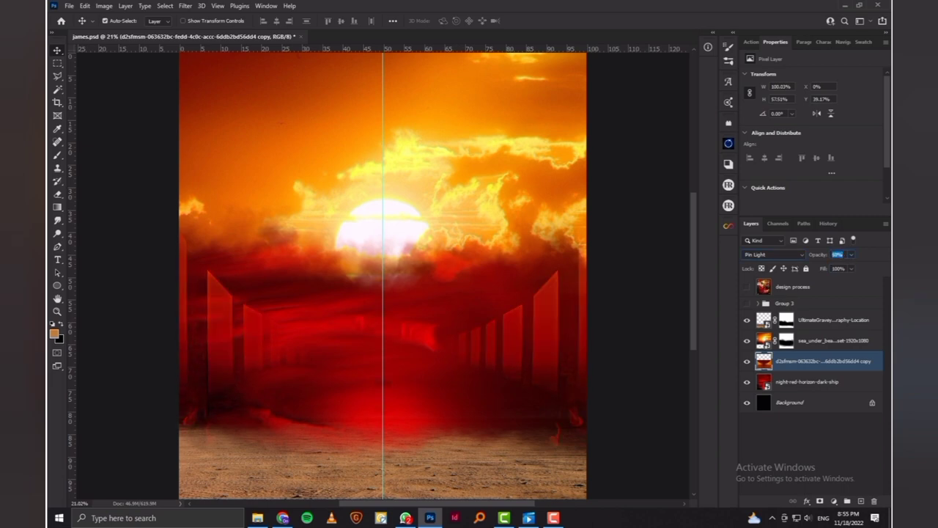
pyautogui.write('36')
pyautogui.press('Return')
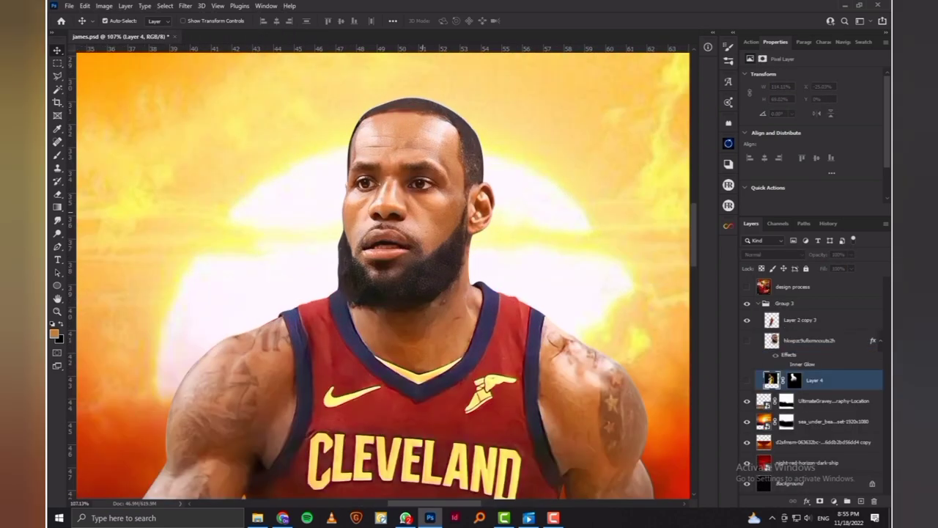
# - Add a darkening Curves 1 adjustment clipped to the player, with its mask inverted
pyautogui.click(806, 319)
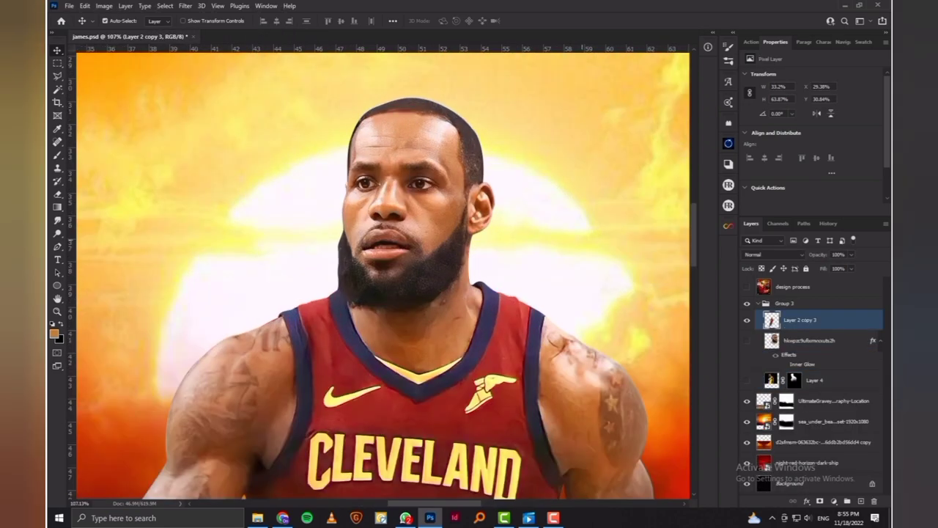
pyautogui.click(834, 500)
pyautogui.click(836, 344)
pyautogui.moveTo(804, 192); pyautogui.dragTo(809, 196)
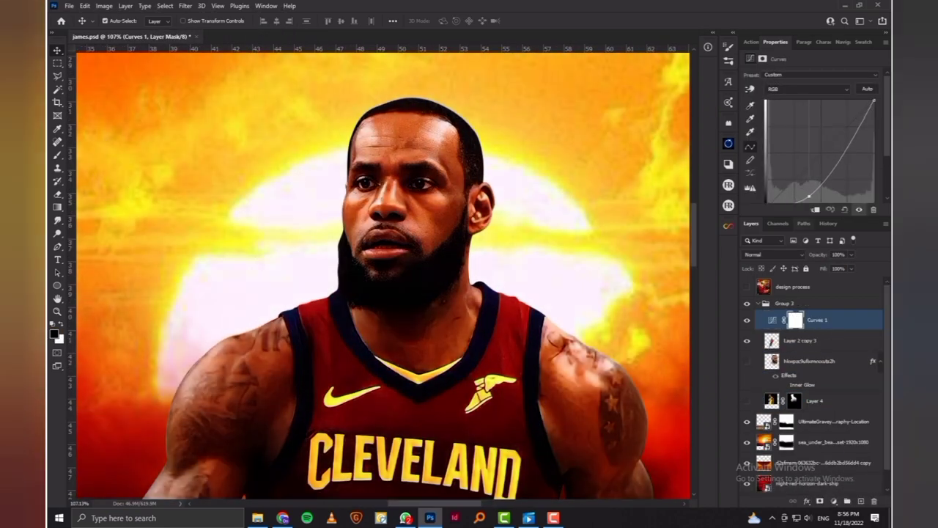
pyautogui.hotkey('ctrl', 'i')
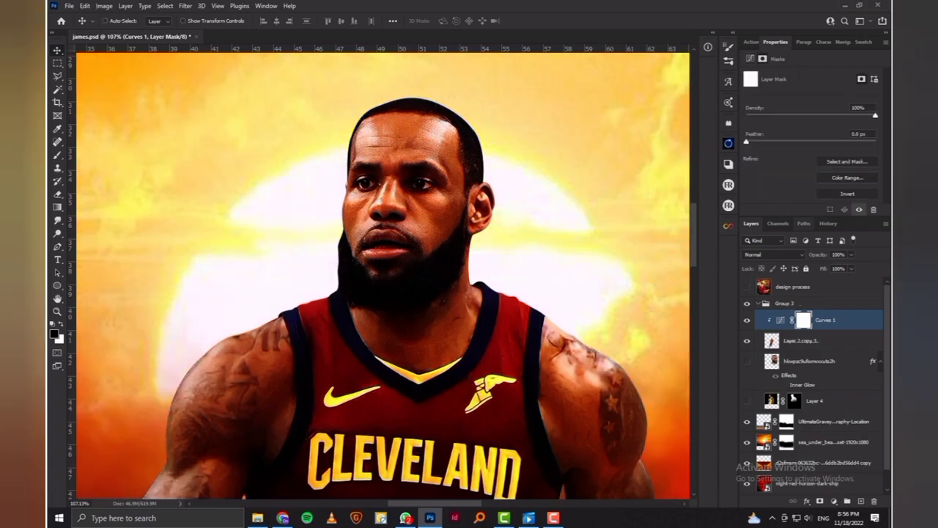
# - Set up a white brush at 42% opacity for painting on the Curves 1 mask
pyautogui.press('b')
pyautogui.press('x')
pyautogui.rightClick(440, 220)
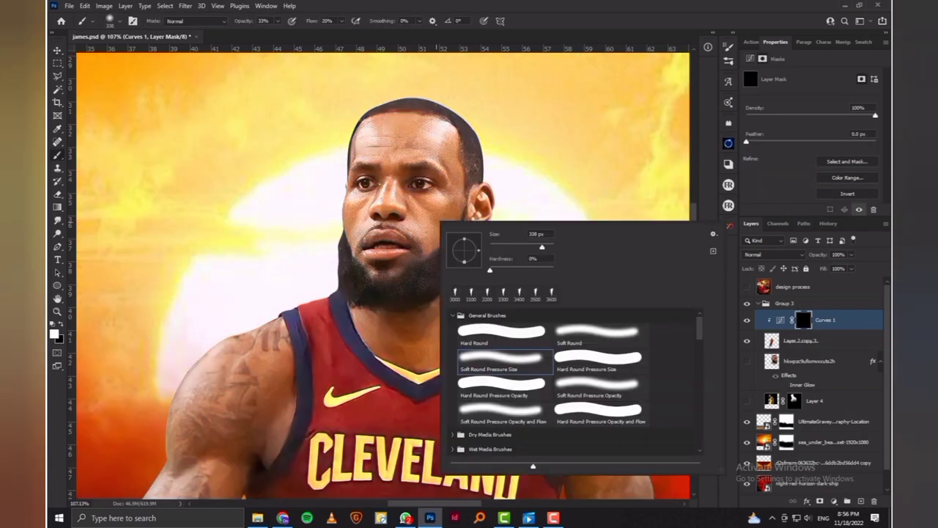
pyautogui.press('Escape')
pyautogui.scroll(-3, 381, 279)
pyautogui.press('4')
pyautogui.press('2')
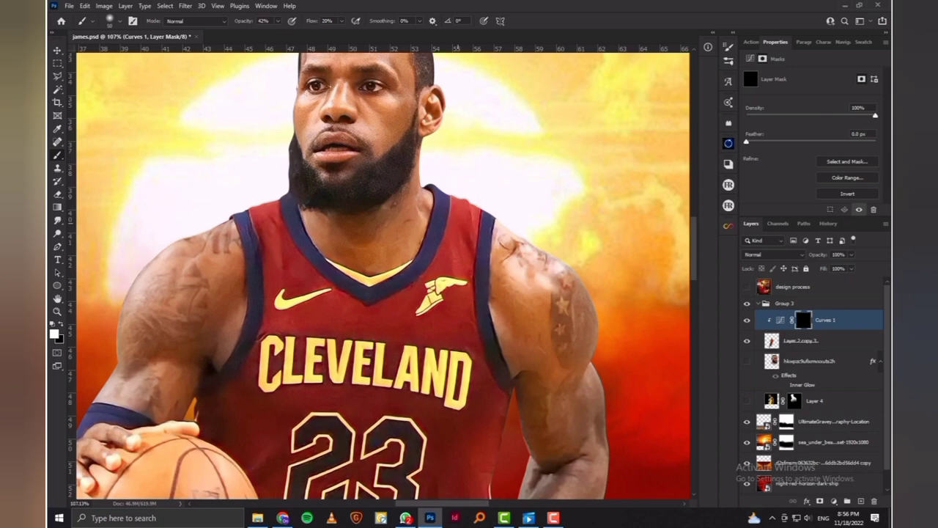
# - Paint the darkening onto the neck, shoulder, tattooed right arm and forearm
pyautogui.moveTo(460, 233)
pyautogui.mouseDown()
pyautogui.moveTo(474, 265)
pyautogui.moveTo(476, 436)
pyautogui.mouseUp()
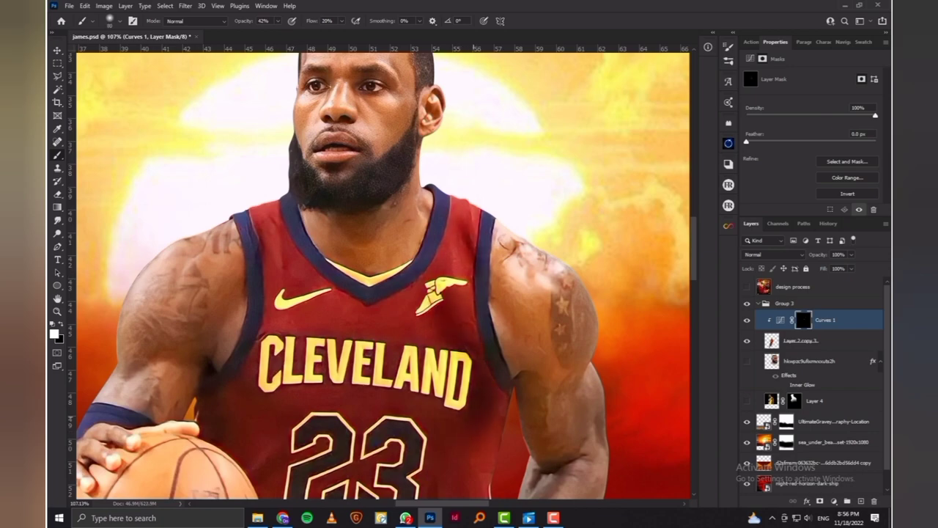
pyautogui.scroll(-3, 476, 436)
pyautogui.moveTo(499, 290); pyautogui.dragTo(524, 322)
pyautogui.moveTo(523, 275)
pyautogui.mouseDown()
pyautogui.moveTo(539, 352)
pyautogui.moveTo(537, 273)
pyautogui.mouseUp()
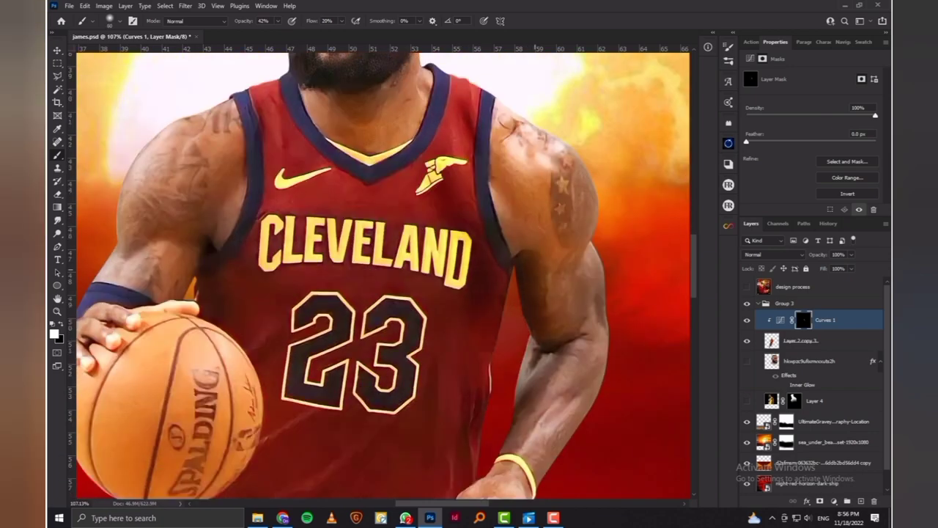
pyautogui.scroll(-3, 528, 359)
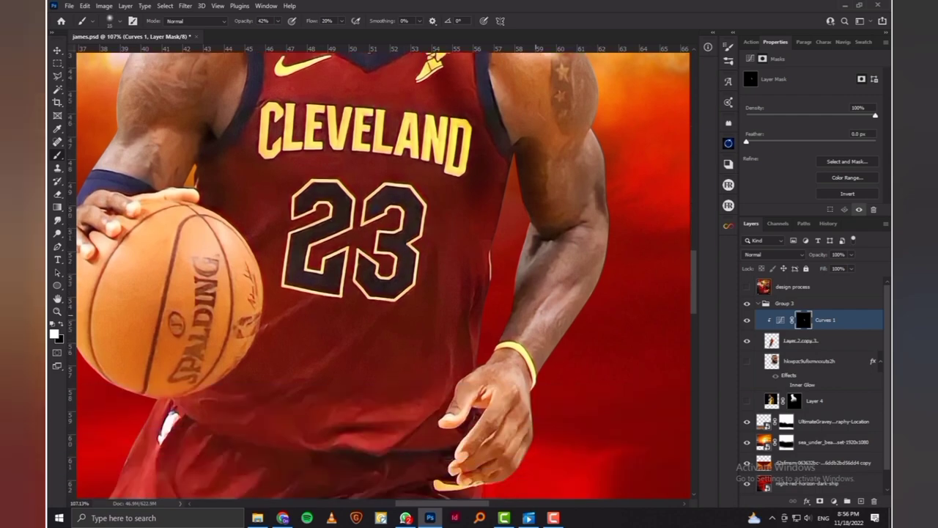
pyautogui.moveTo(542, 330)
pyautogui.mouseDown()
pyautogui.moveTo(588, 256)
pyautogui.moveTo(580, 330)
pyautogui.moveTo(586, 268)
pyautogui.mouseUp()
# - Darken the left cheek edge and jersey collar, toggling Curves 1 to compare
pyautogui.scroll(5, 381, 278)
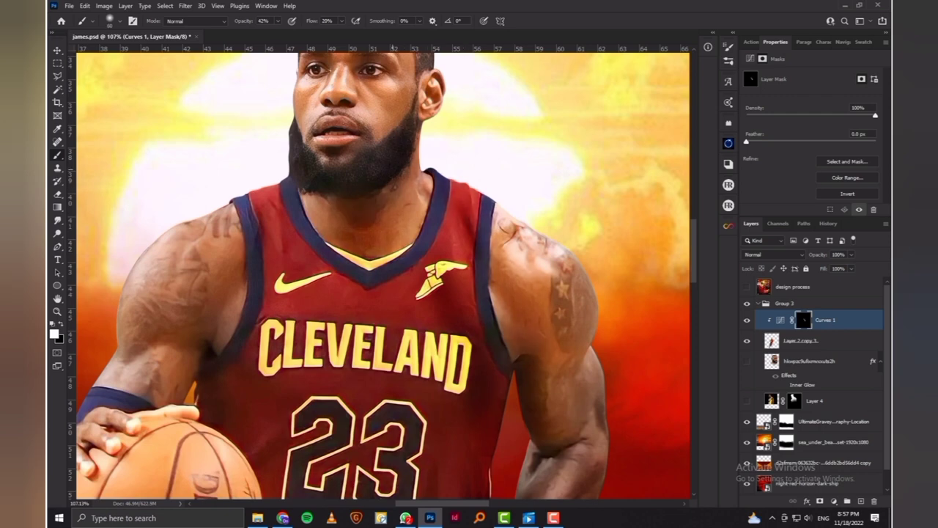
pyautogui.scroll(1, 345, 176)
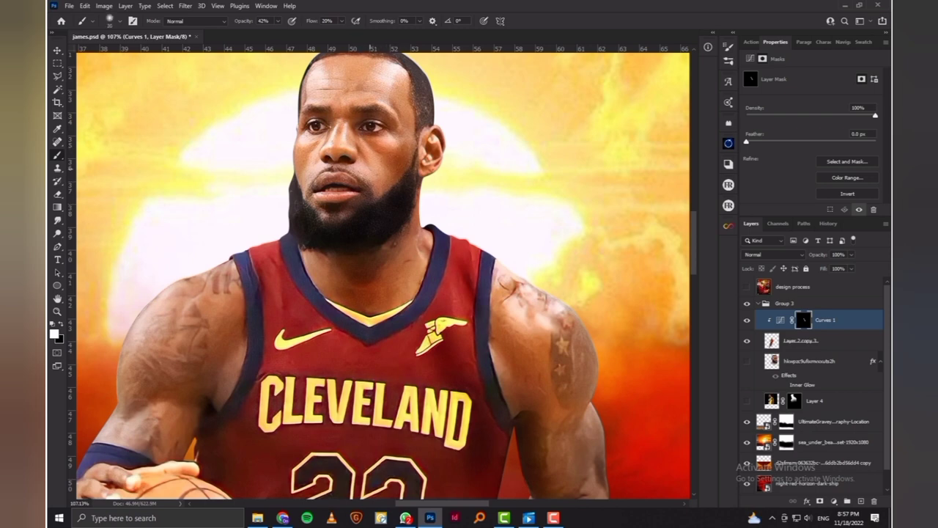
pyautogui.scroll(1, 370, 147)
pyautogui.moveTo(304, 175); pyautogui.dragTo(295, 199)
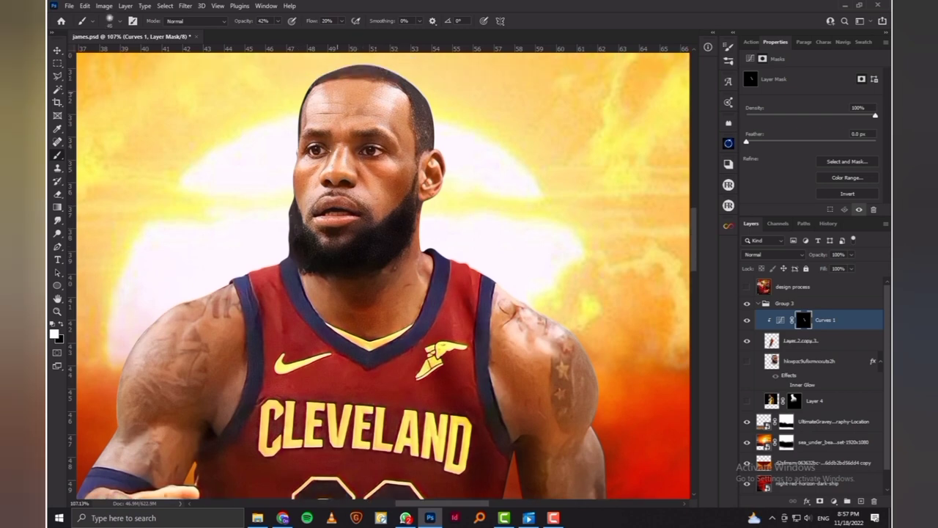
pyautogui.click(747, 320)
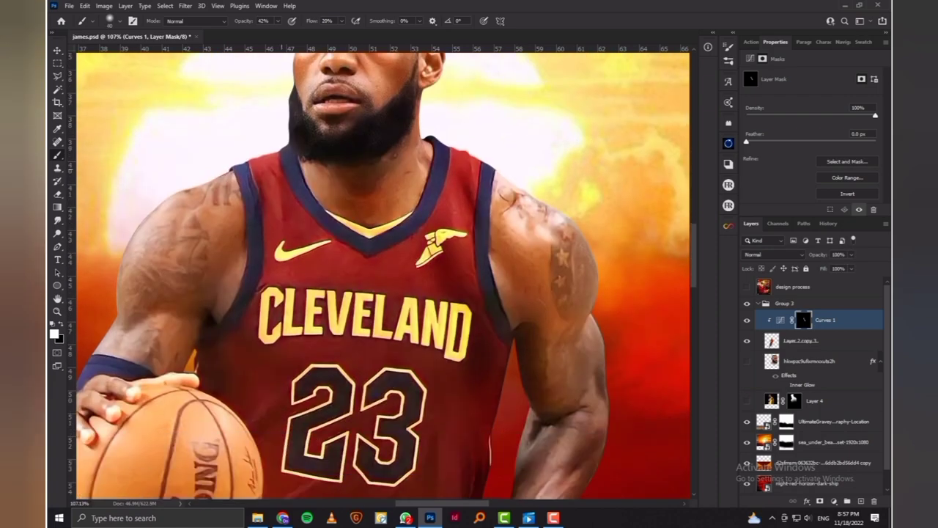
pyautogui.moveTo(278, 192)
pyautogui.mouseDown()
pyautogui.moveTo(302, 242)
pyautogui.moveTo(350, 260)
pyautogui.mouseUp()
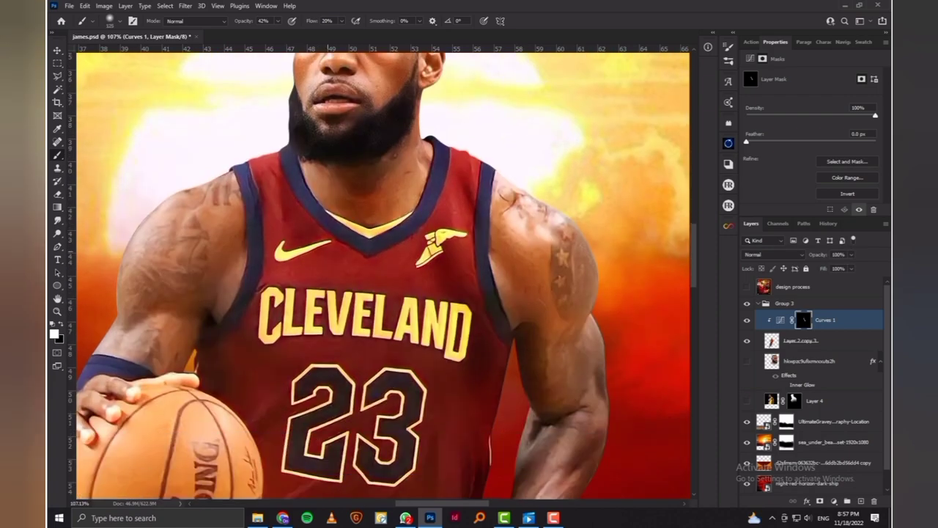
# - Shade the lower jersey and basketball
pyautogui.scroll(-2, 381, 278)
pyautogui.scroll(-1, 381, 279)
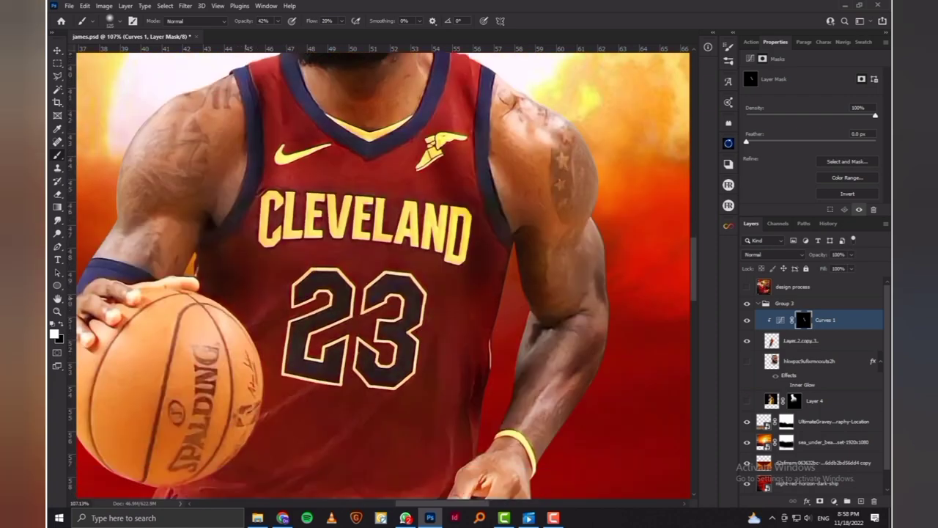
pyautogui.scroll(-1, 381, 279)
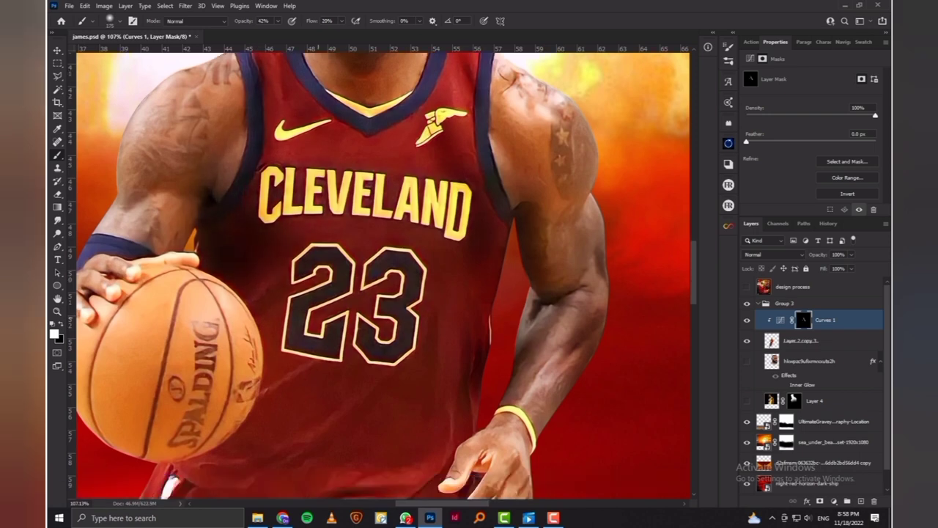
pyautogui.moveTo(300, 363); pyautogui.dragTo(323, 384)
pyautogui.moveTo(330, 421); pyautogui.dragTo(375, 455)
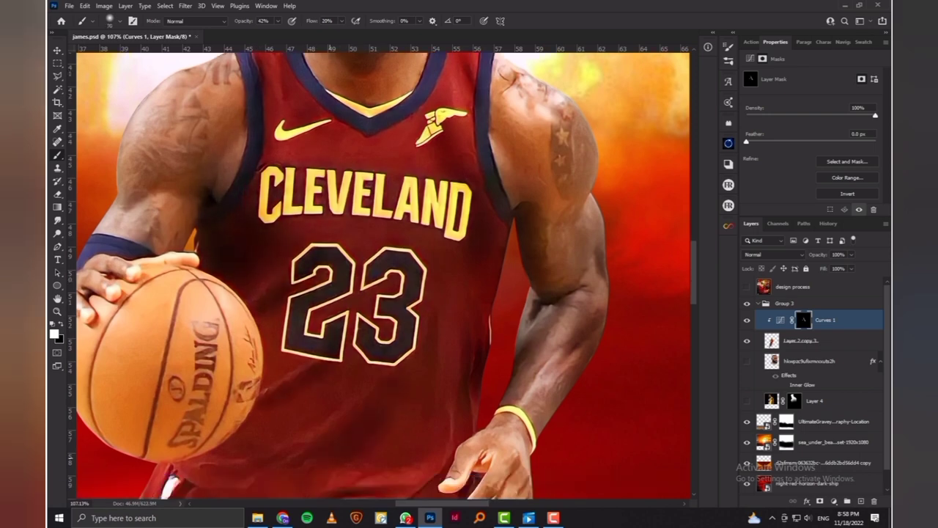
pyautogui.moveTo(314, 458)
pyautogui.mouseDown()
pyautogui.moveTo(285, 478)
pyautogui.moveTo(192, 483)
pyautogui.mouseUp()
# - Darken more of the lower jersey and deepen the shadows in its folds
pyautogui.scroll(-4, 381, 276)
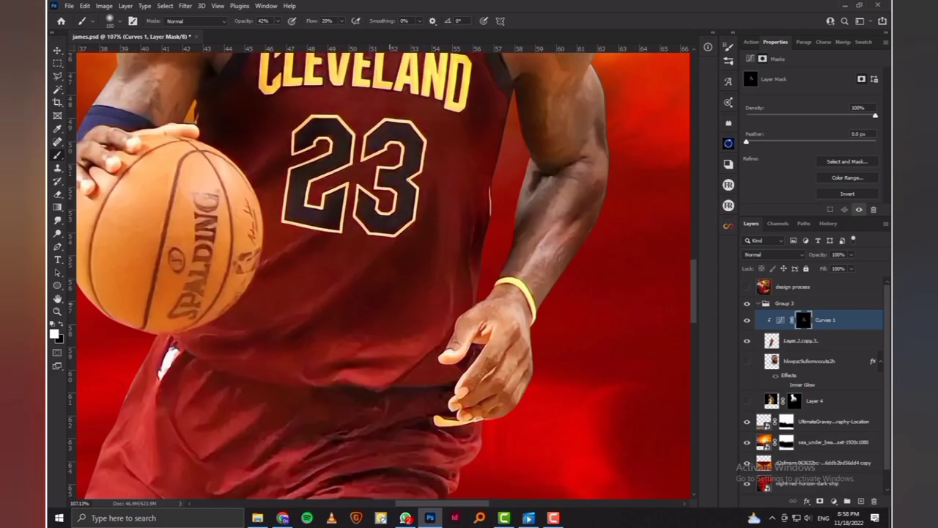
pyautogui.moveTo(308, 363)
pyautogui.mouseDown()
pyautogui.moveTo(328, 374)
pyautogui.moveTo(391, 375)
pyautogui.mouseUp()
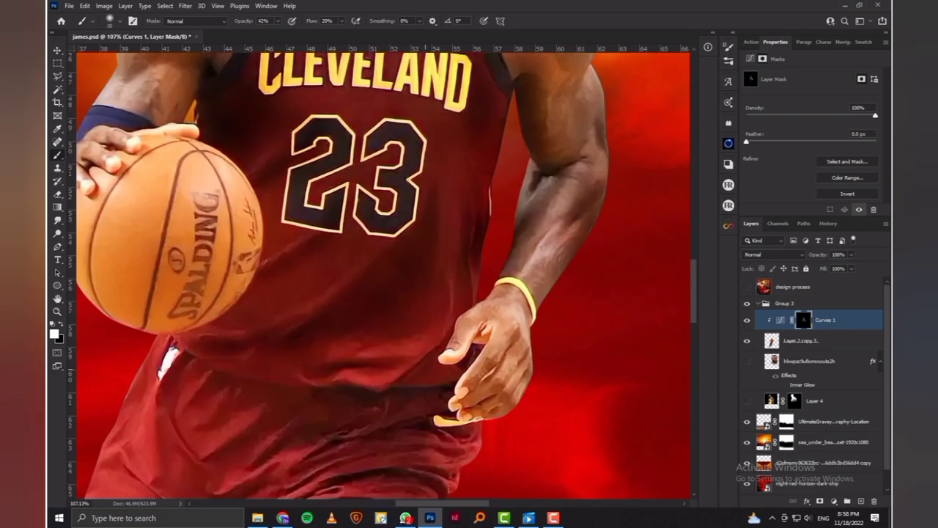
pyautogui.moveTo(323, 390)
pyautogui.mouseDown()
pyautogui.moveTo(202, 378)
pyautogui.moveTo(175, 359)
pyautogui.mouseUp()
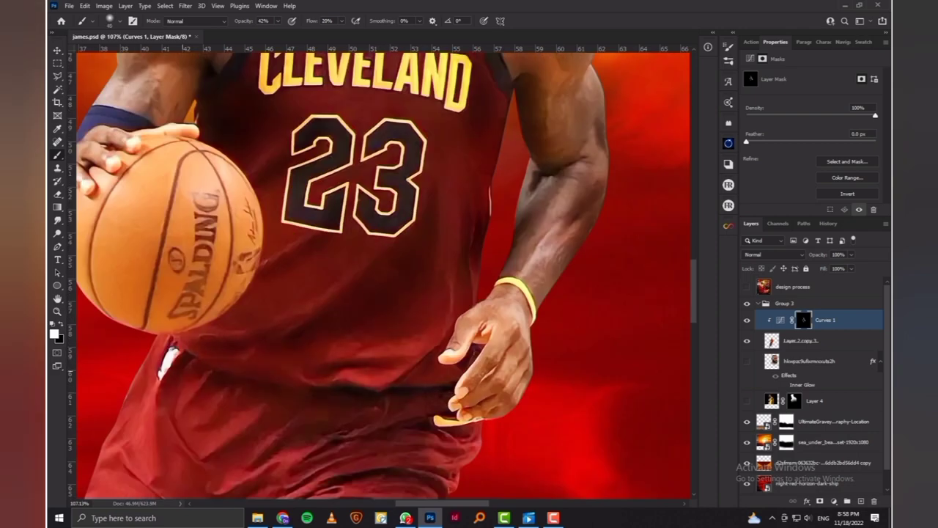
pyautogui.moveTo(173, 399)
pyautogui.mouseDown()
pyautogui.moveTo(197, 461)
pyautogui.moveTo(275, 304)
pyautogui.mouseUp()
pyautogui.scroll(3, 255, 287)
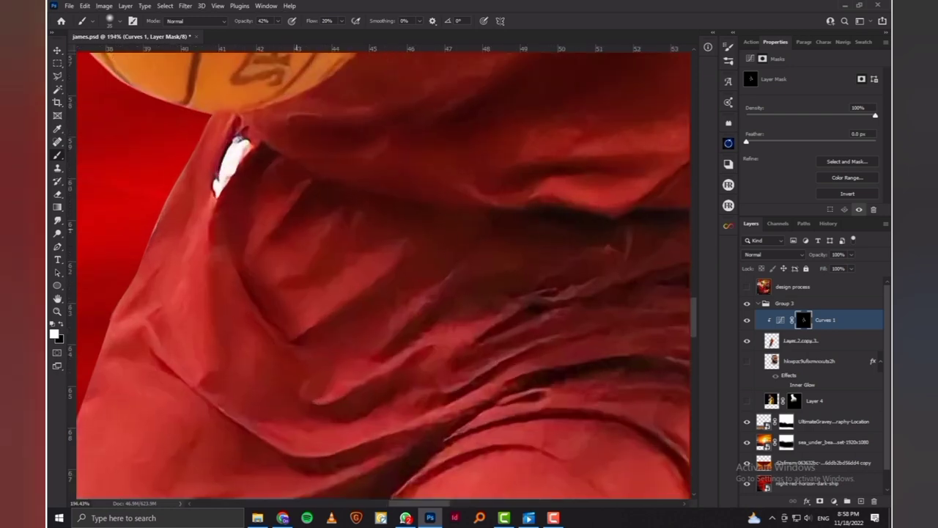
pyautogui.moveTo(352, 300); pyautogui.dragTo(307, 341)
pyautogui.moveTo(469, 279); pyautogui.dragTo(396, 337)
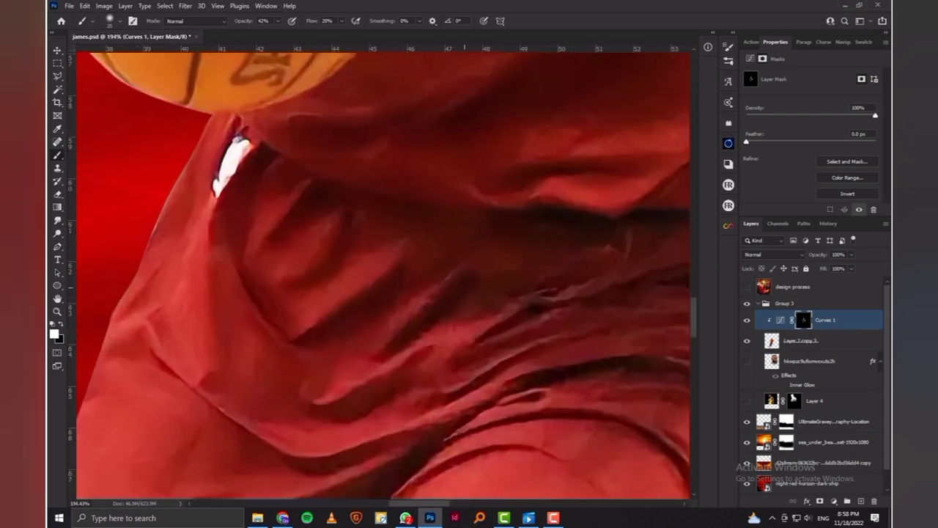
pyautogui.moveTo(513, 289); pyautogui.dragTo(439, 333)
pyautogui.moveTo(395, 370)
pyautogui.mouseDown()
pyautogui.moveTo(329, 410)
pyautogui.moveTo(260, 365)
pyautogui.moveTo(213, 286)
pyautogui.mouseUp()
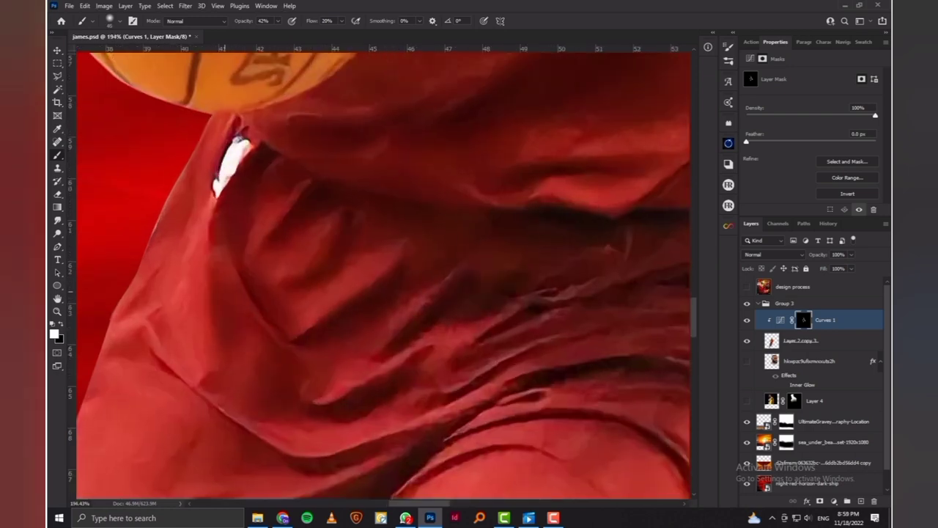
# - Add faint jersey shading and shade the lower-left shorts, then fit the poster in view
pyautogui.scroll(-2, 119, 73)
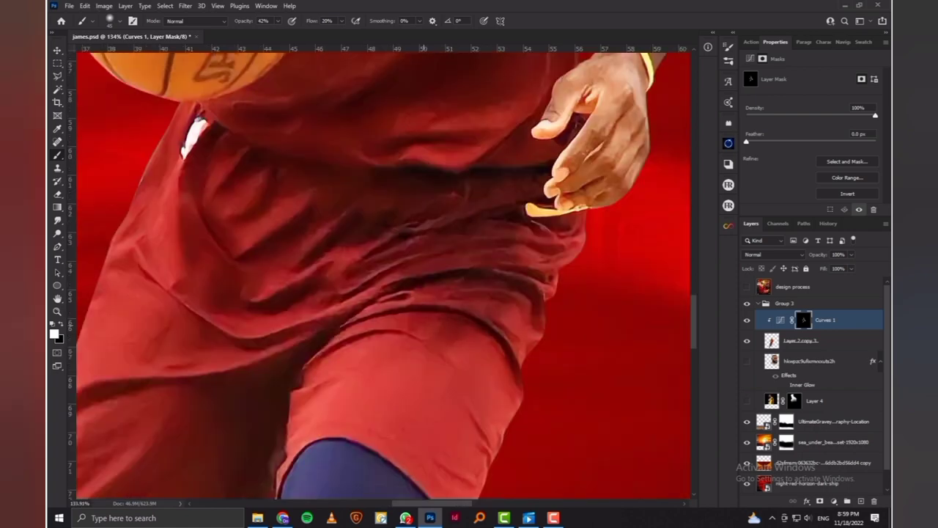
pyautogui.moveTo(453, 344); pyautogui.dragTo(323, 351)
pyautogui.scroll(-3, 484, 294)
pyautogui.click(474, 336)
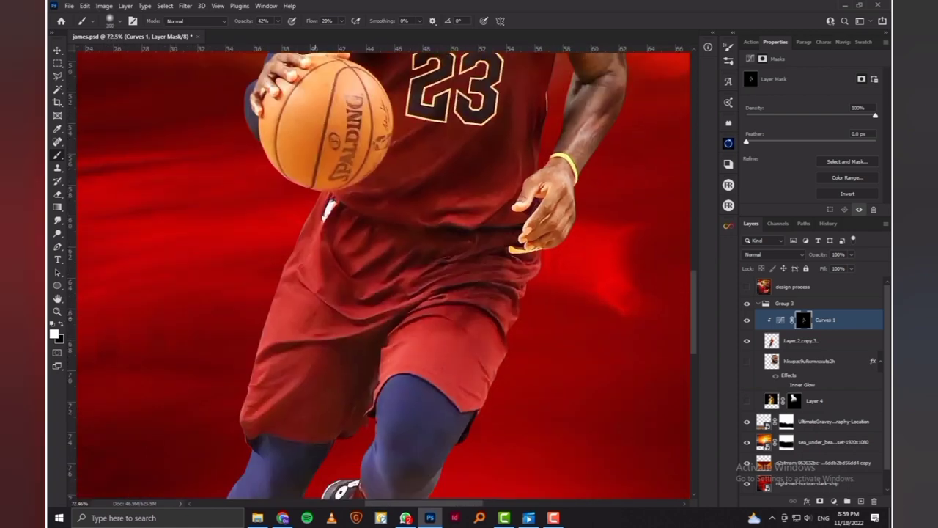
pyautogui.moveTo(360, 410); pyautogui.dragTo(334, 440)
pyautogui.moveTo(301, 385); pyautogui.dragTo(256, 429)
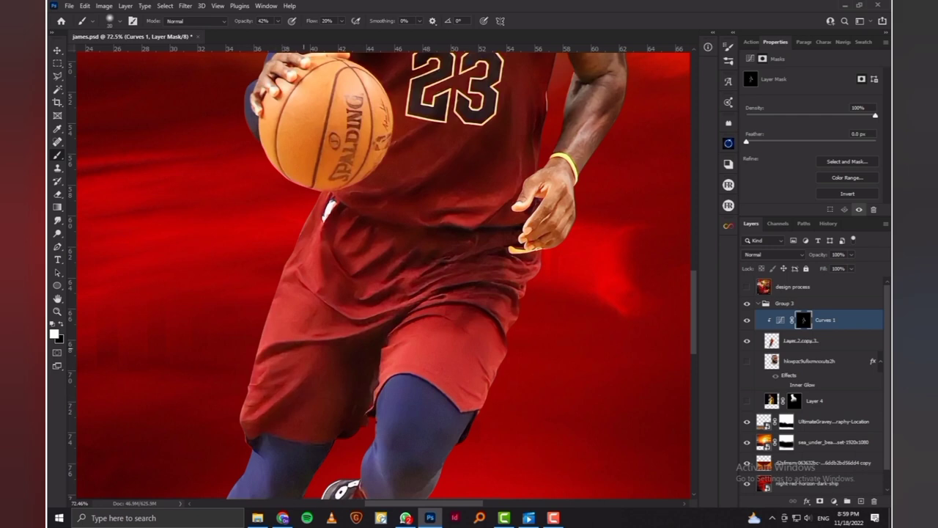
pyautogui.scroll(-3, 381, 271)
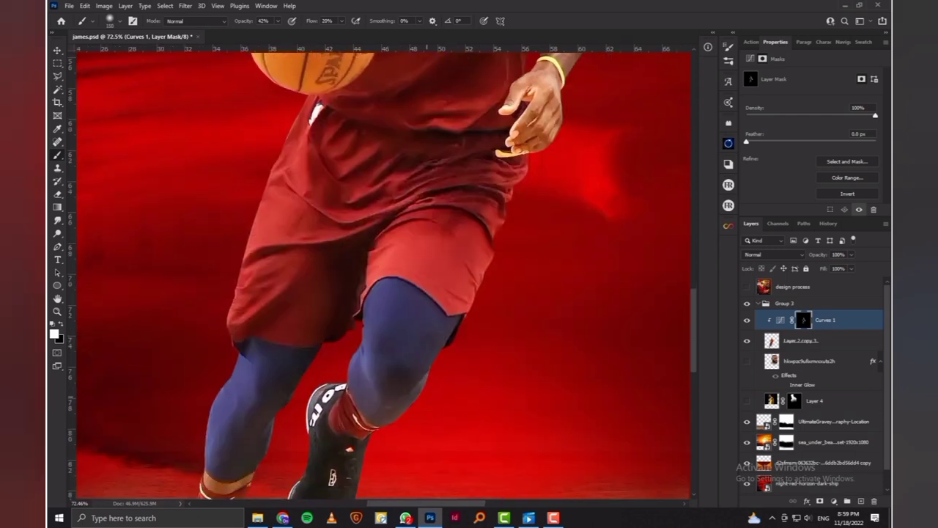
pyautogui.scroll(-3, 381, 275)
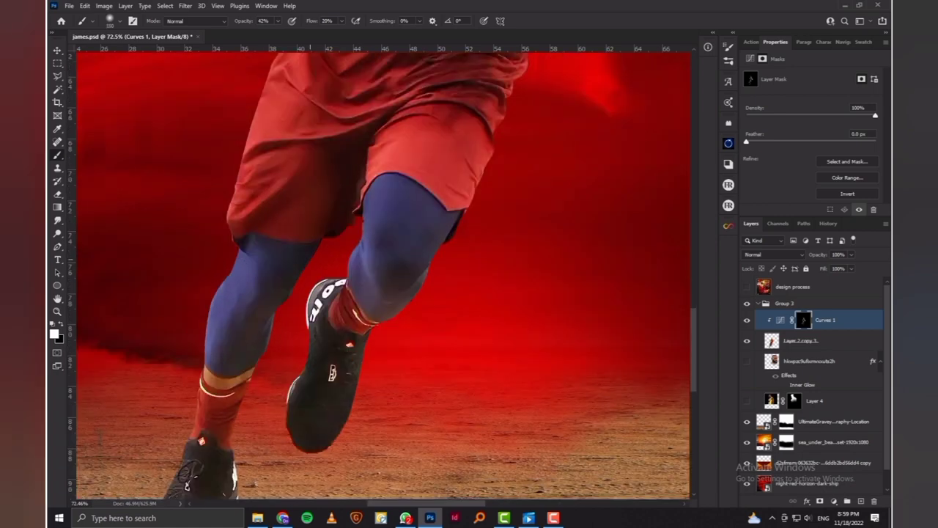
pyautogui.hotkey('ctrl', '0')
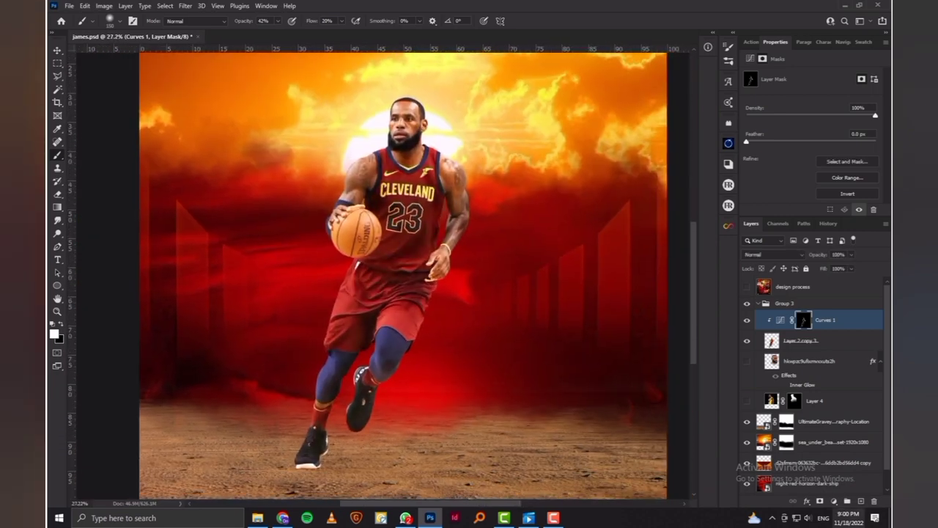
pyautogui.click(834, 501)
# - Create a brightening Curves 2 layer with inverted mask, revealing it beside the nose and lip
pyautogui.click(843, 385)
pyautogui.moveTo(816, 157); pyautogui.dragTo(808, 144)
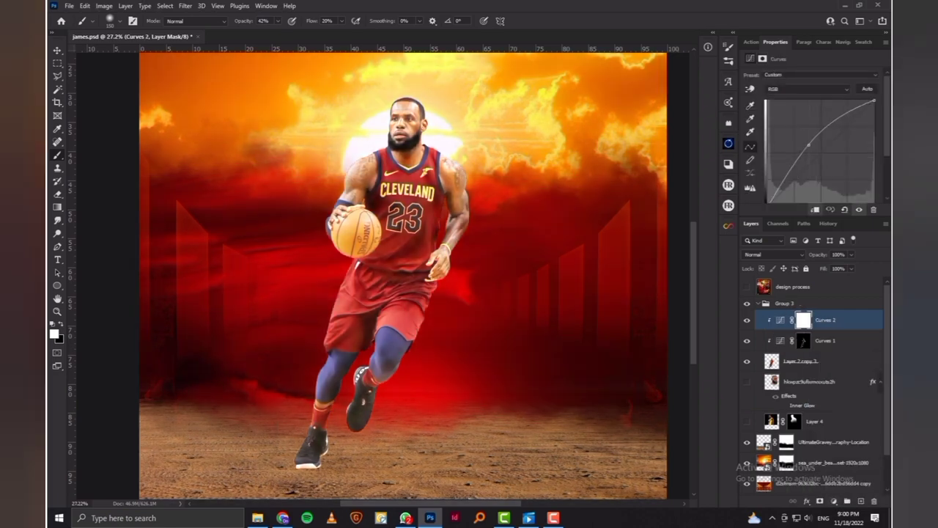
pyautogui.hotkey('ctrl', 'i')
pyautogui.scroll(5, 436, 101)
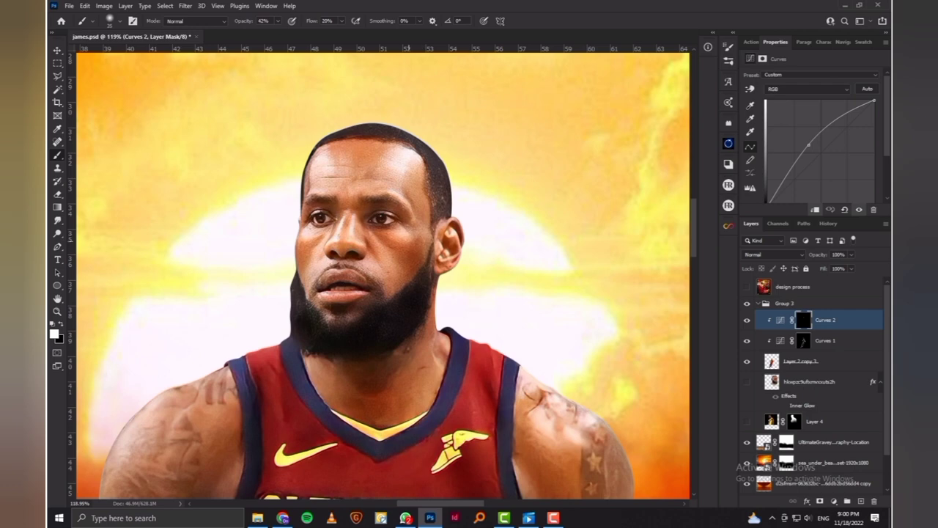
pyautogui.moveTo(389, 257); pyautogui.dragTo(395, 273)
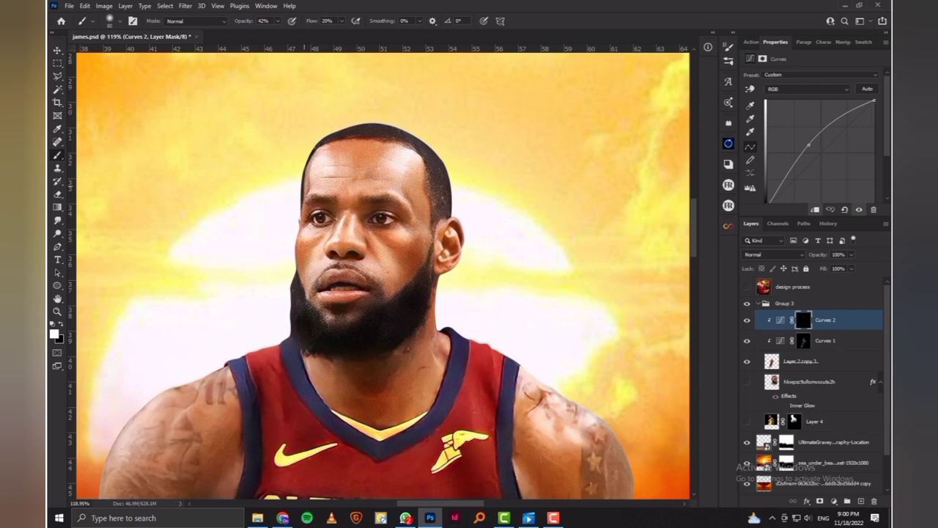
pyautogui.moveTo(809, 145); pyautogui.dragTo(805, 140)
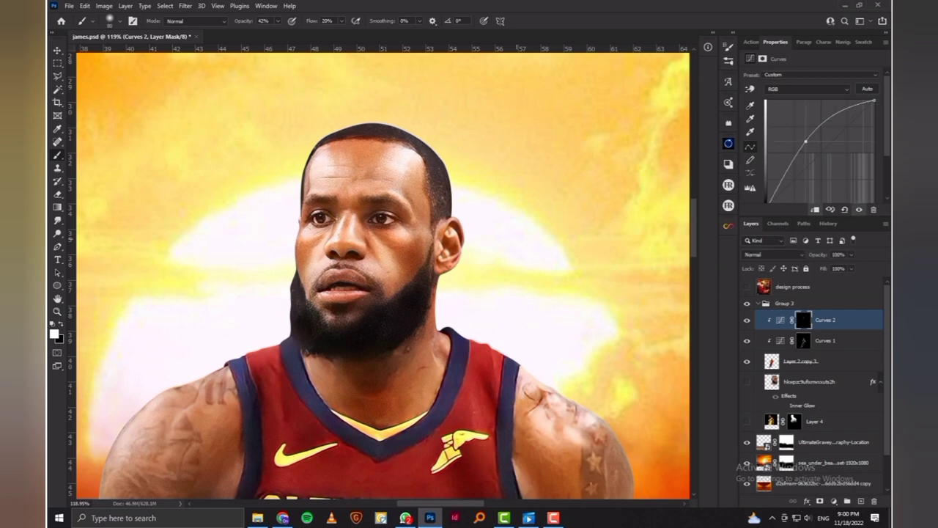
# - Brighten the neck beside the collar, the left shoulder and arm, and the right arm's edge
pyautogui.scroll(-3, 381, 275)
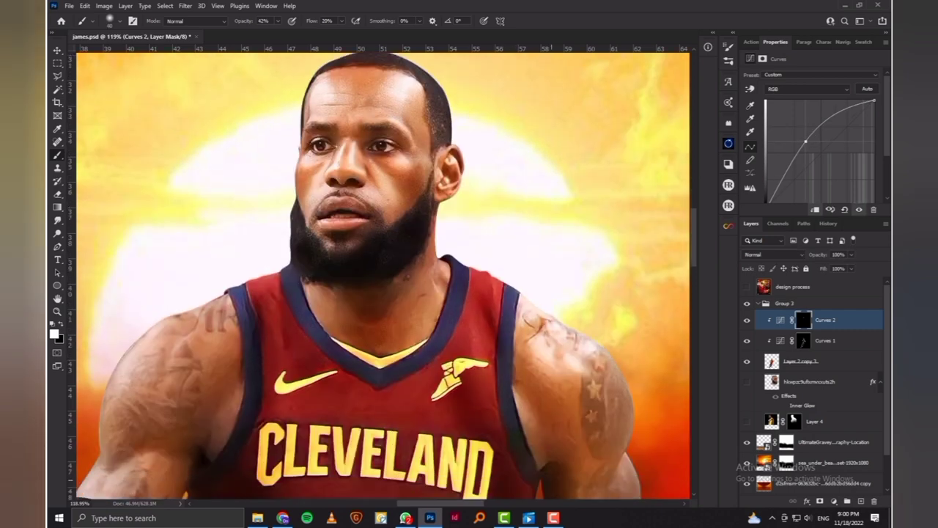
pyautogui.moveTo(439, 261); pyautogui.dragTo(442, 301)
pyautogui.moveTo(319, 296)
pyautogui.mouseDown()
pyautogui.moveTo(219, 296)
pyautogui.moveTo(111, 388)
pyautogui.mouseUp()
pyautogui.scroll(-3, 381, 293)
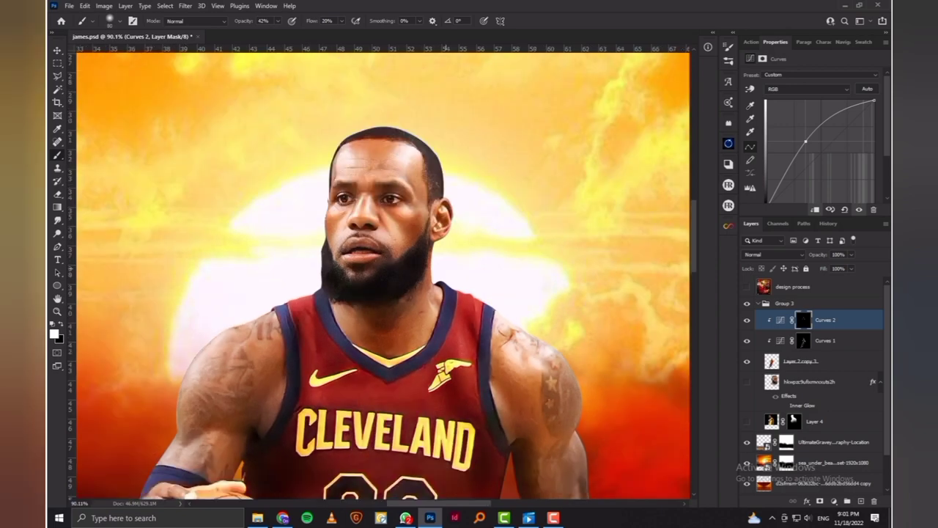
pyautogui.scroll(2, 381, 330)
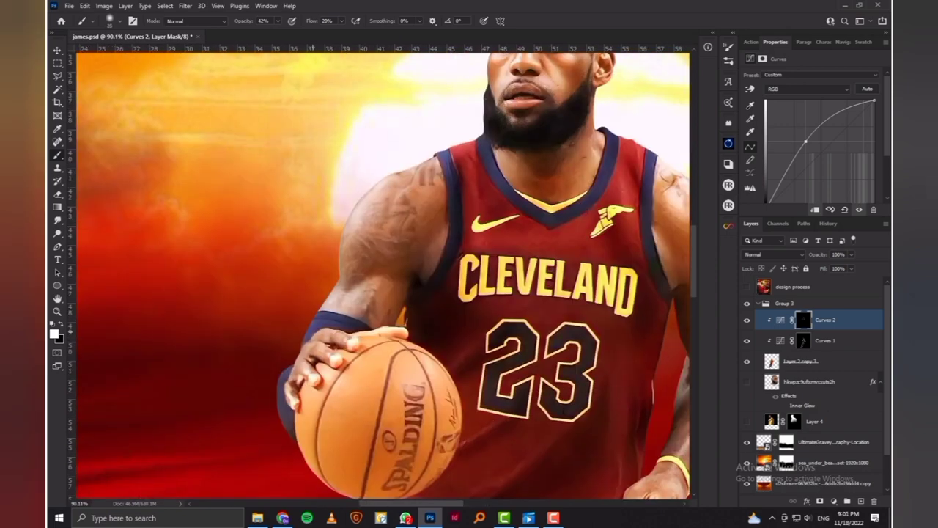
pyautogui.scroll(-2, 382, 275)
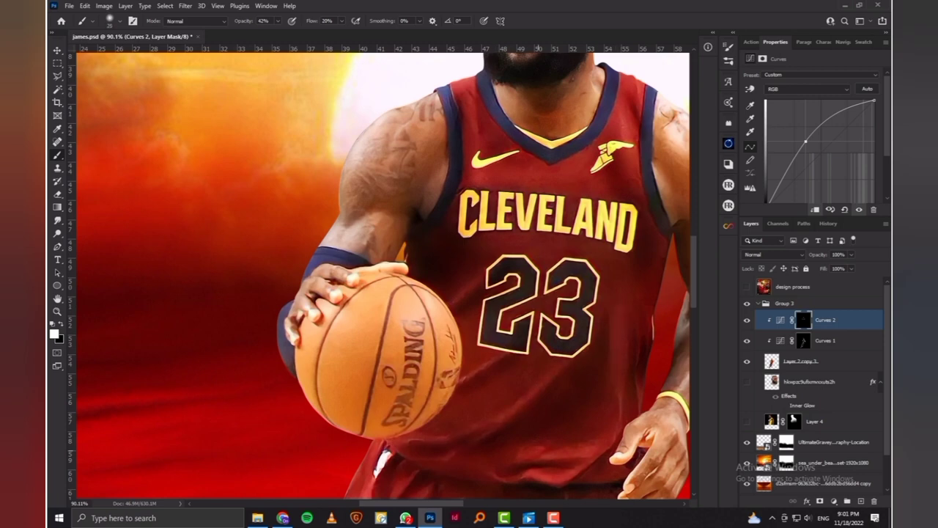
pyautogui.hscroll(5, 381, 275)
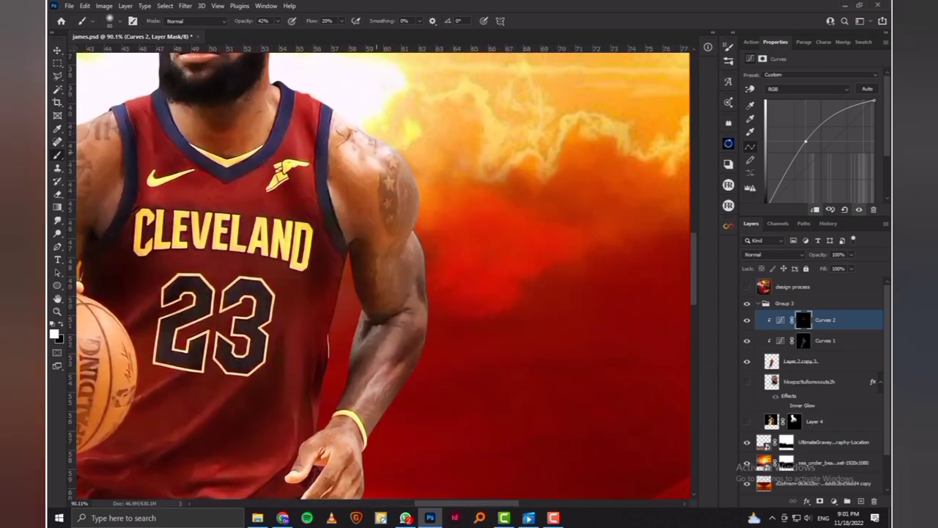
pyautogui.moveTo(391, 252); pyautogui.dragTo(391, 301)
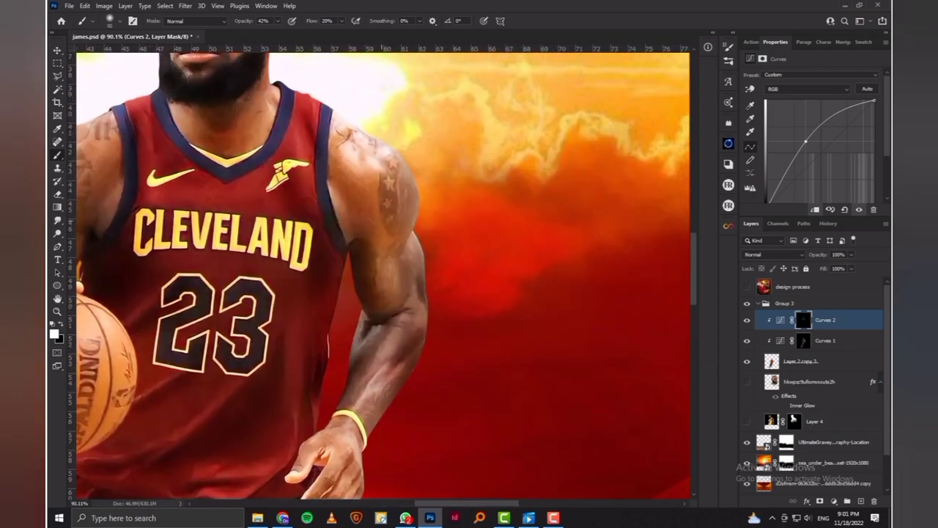
# - Paint Curves 2 highlights onto the shorts, legs and shoes, then fit the canvas
pyautogui.scroll(-4, 385, 352)
pyautogui.hscroll(-3, 384, 352)
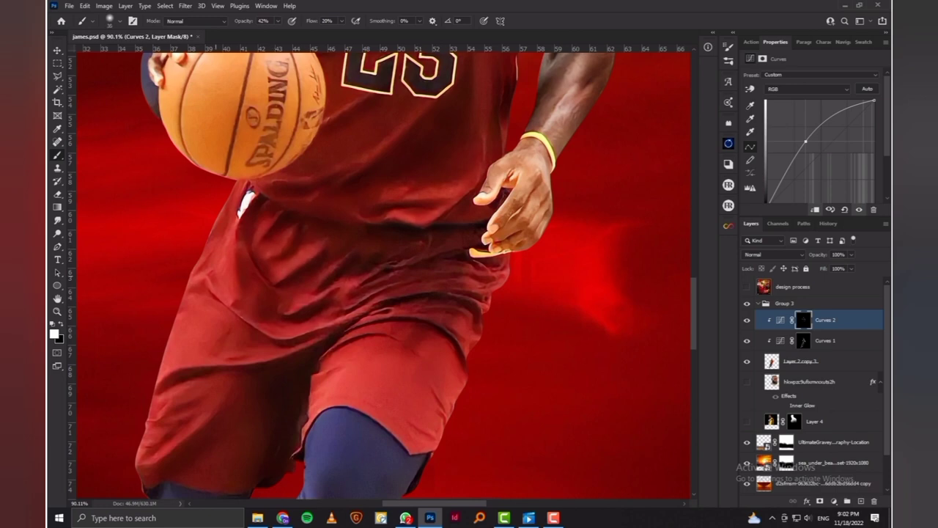
pyautogui.moveTo(212, 235); pyautogui.dragTo(226, 252)
pyautogui.scroll(-2, 381, 275)
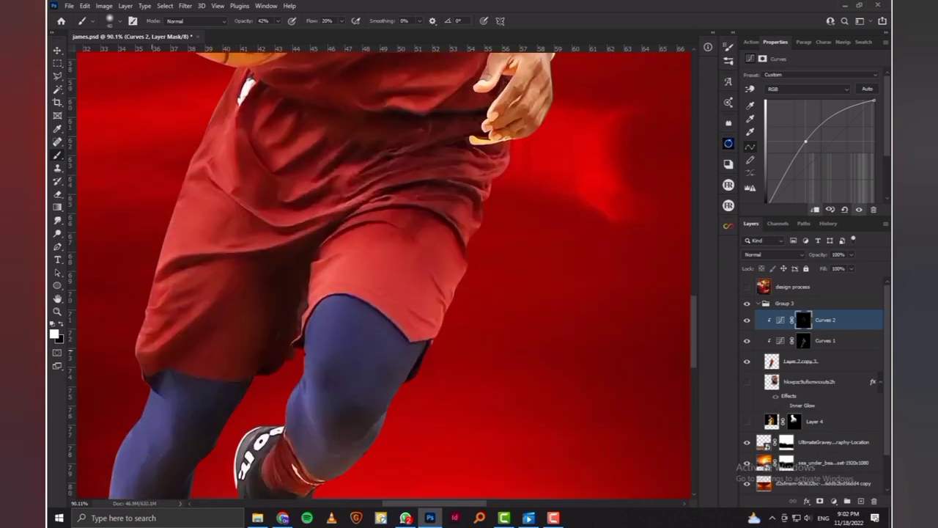
pyautogui.moveTo(161, 315); pyautogui.dragTo(191, 176)
pyautogui.scroll(-4, 205, 147)
pyautogui.hscroll(-3, 205, 147)
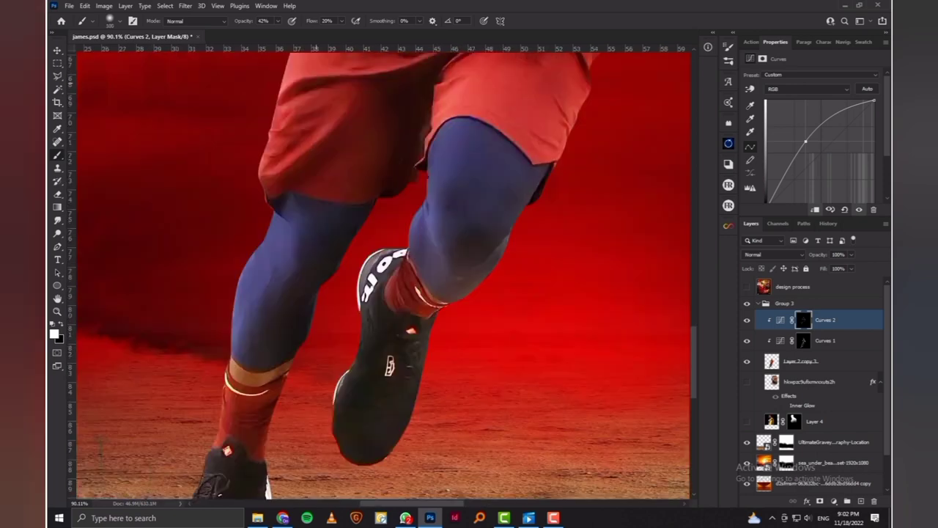
pyautogui.moveTo(264, 234); pyautogui.dragTo(257, 352)
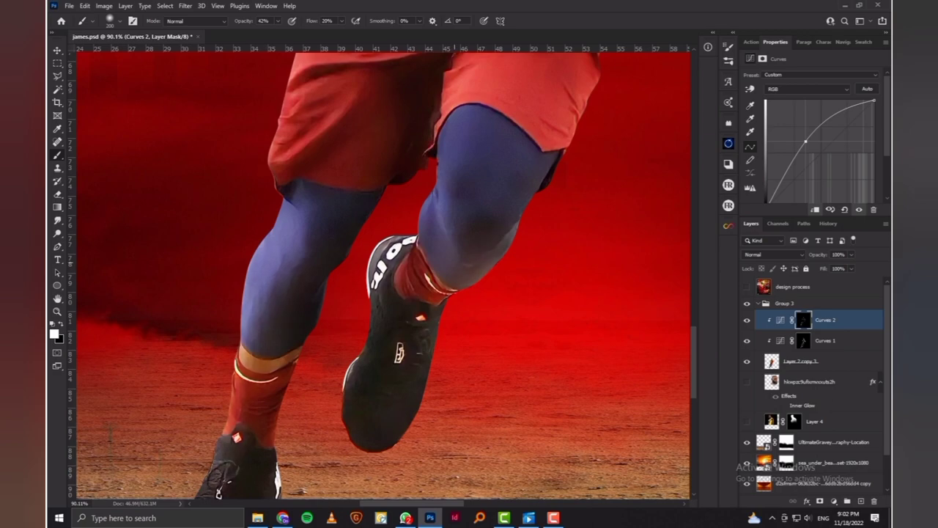
pyautogui.hotkey('ctrl', '0')
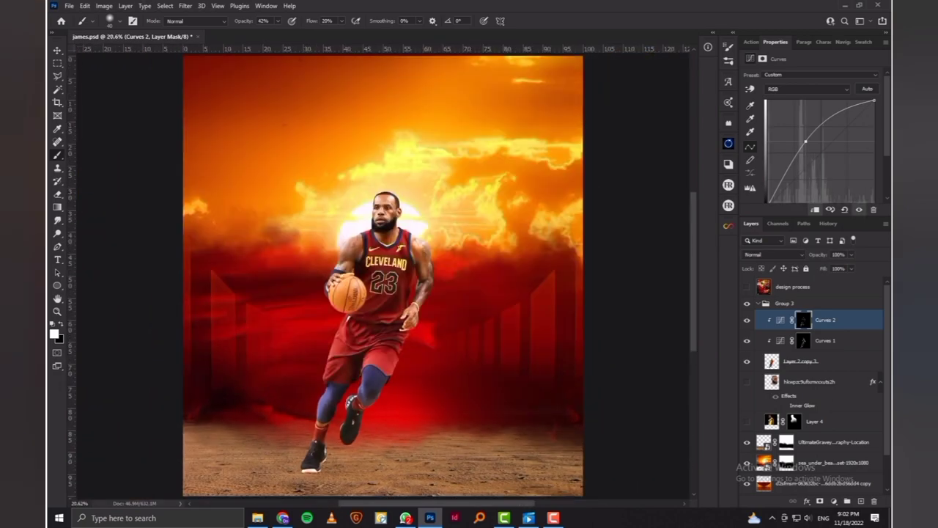
# - Select the Curves 1 adjustment and make black the painting colour
pyautogui.scroll(-1, 417, 278)
pyautogui.hotkey('alt', '[')
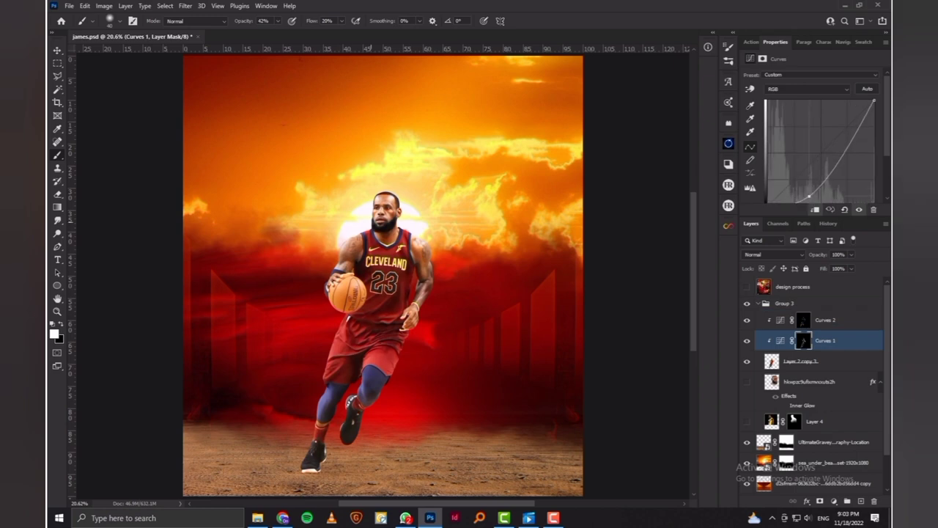
pyautogui.scroll(5, 381, 227)
pyautogui.press('x')
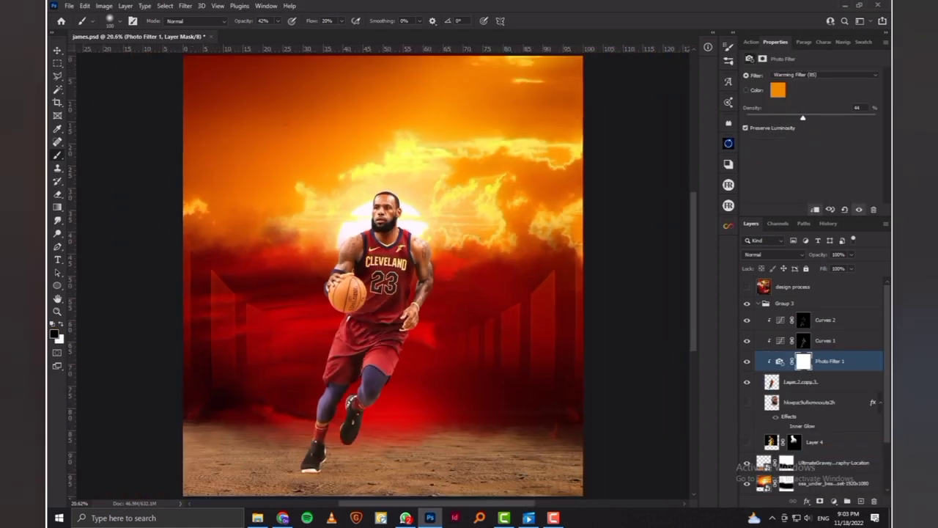
# - Duplicate Layer 2 copy 3 to the top of Group 3 and clip Curves 2 to the copy
pyautogui.hotkey('alt', '[')
pyautogui.hotkey('ctrl', 'j')
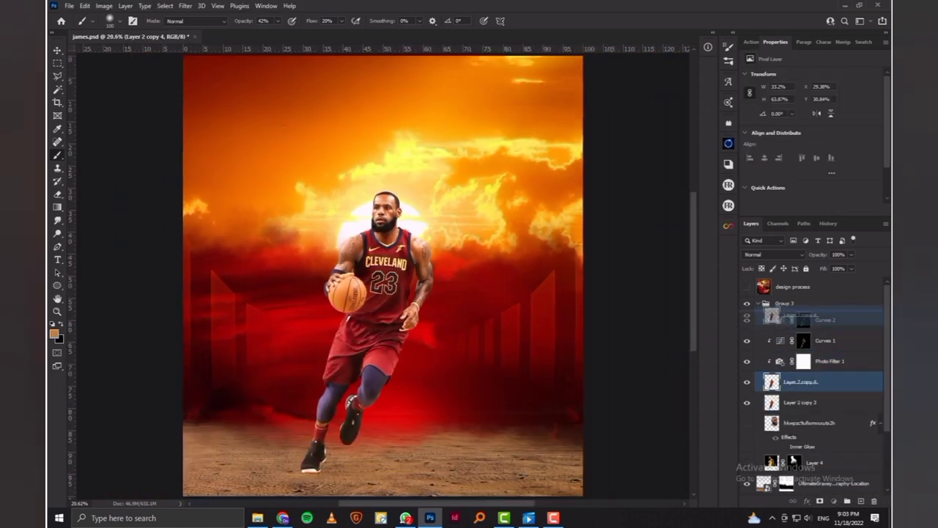
pyautogui.hotkey('ctrl', 'shift', ']')
pyautogui.hotkey('alt', '[')
pyautogui.hotkey('alt', '[')
pyautogui.hotkey('alt', '[')
pyautogui.hotkey('alt', ']')
pyautogui.hotkey('ctrl', 'alt', 'g')
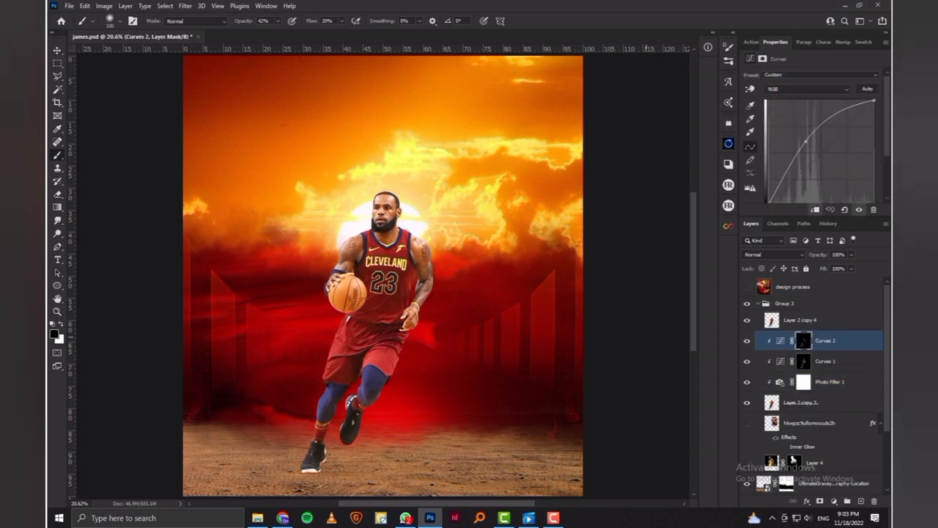
pyautogui.hotkey('alt', ']')
pyautogui.press('i')
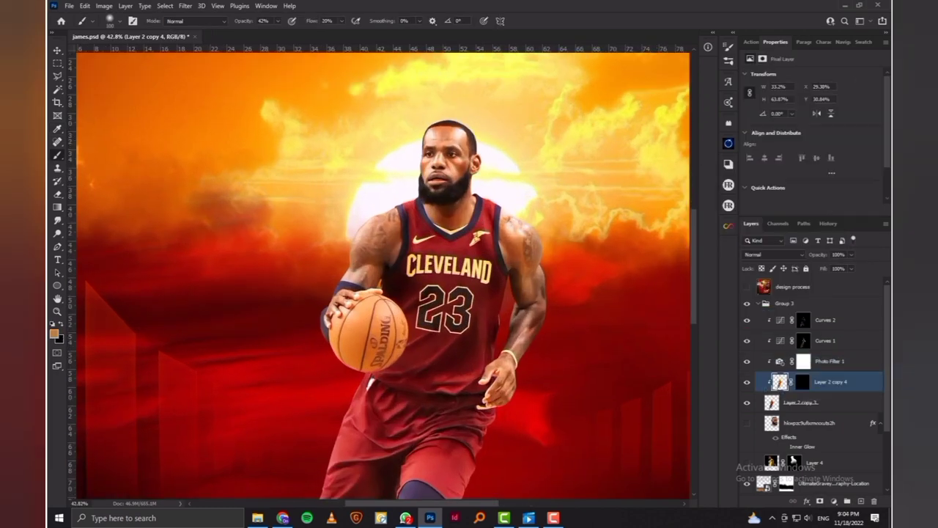
# - Raise brush flow to 52% and reveal the player copy over the left shoulder
pyautogui.scroll(5, 400, 237)
pyautogui.write('92')
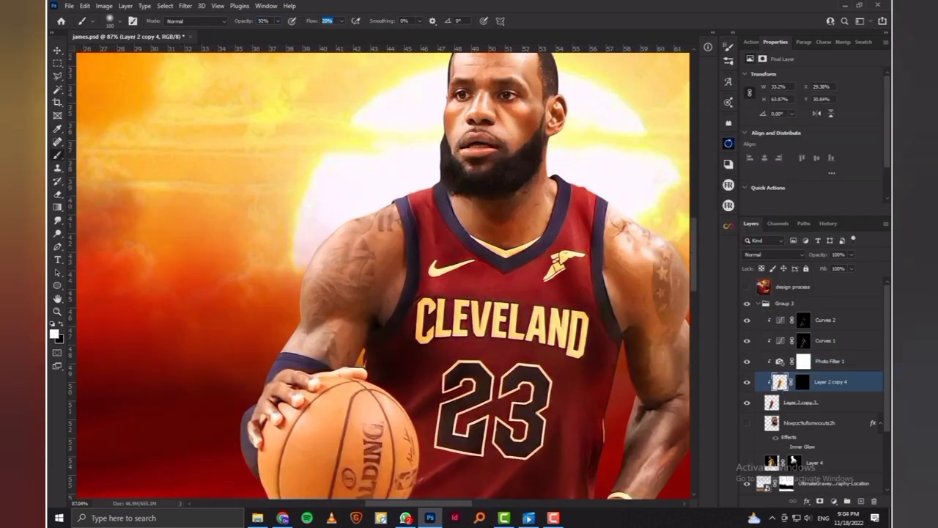
pyautogui.write('52')
pyautogui.press('Return')
pyautogui.press('Return')
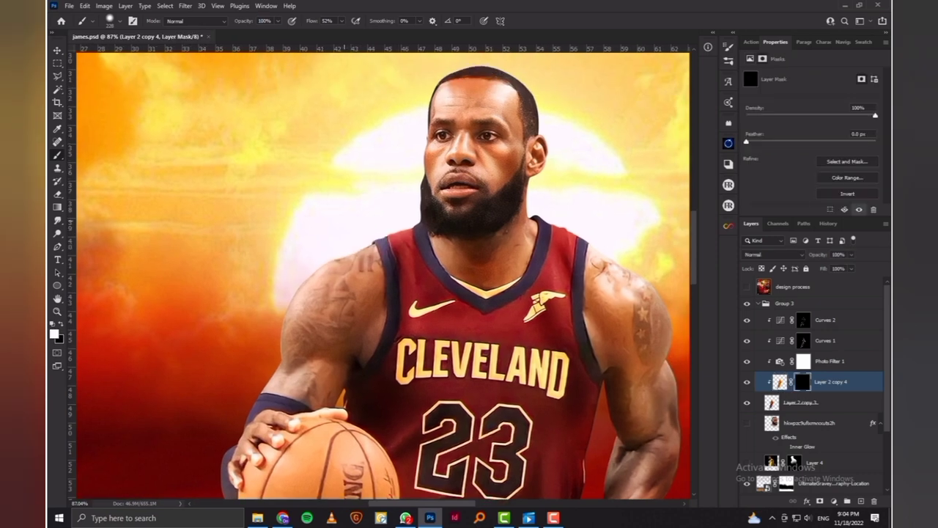
pyautogui.moveTo(365, 255); pyautogui.dragTo(289, 316)
# - Set the brush to 0% hardness, 42% opacity and 23% flow
pyautogui.rightClick(396, 253)
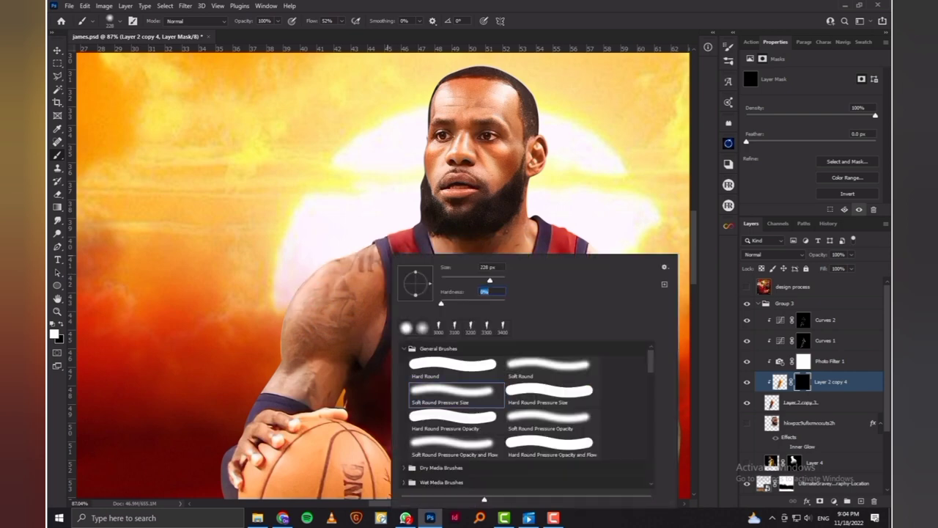
pyautogui.press('Escape')
pyautogui.press('4')
pyautogui.press('2')
pyautogui.hotkey('shift', '2')
pyautogui.hotkey('shift', '3')
# - Paint the copy's mask across the shoulders, neck, head, torso, arms and ball
pyautogui.moveTo(288, 316)
pyautogui.mouseDown()
pyautogui.moveTo(341, 261)
pyautogui.moveTo(344, 235)
pyautogui.mouseUp()
pyautogui.moveTo(389, 209); pyautogui.dragTo(449, 183)
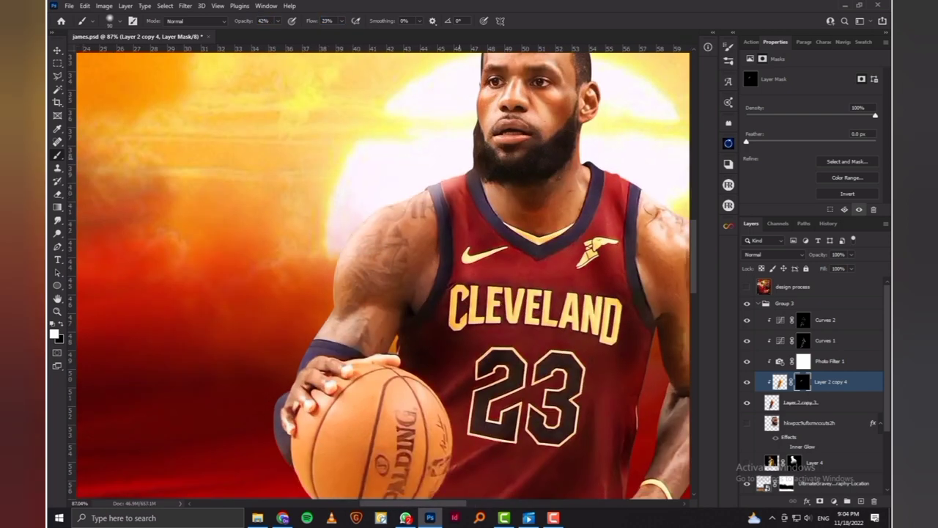
pyautogui.moveTo(381, 330); pyautogui.dragTo(412, 176)
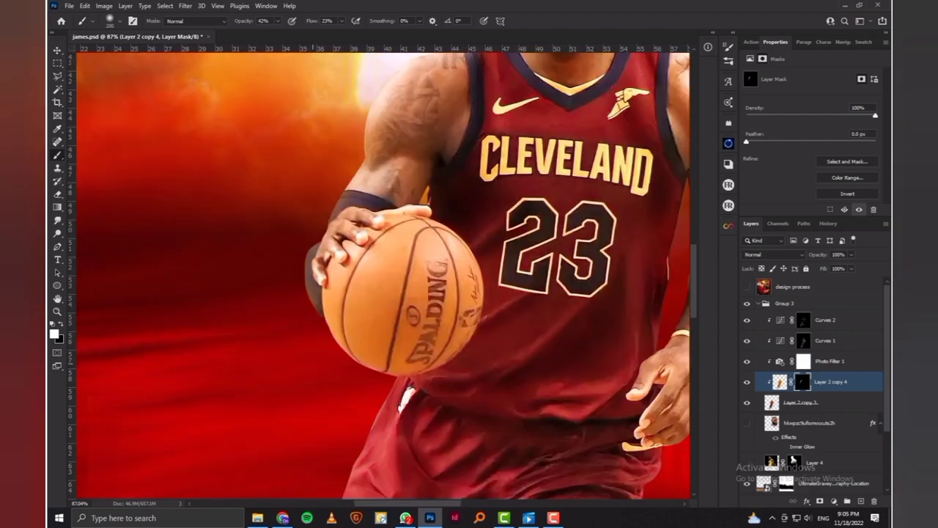
pyautogui.moveTo(440, 110)
pyautogui.mouseDown()
pyautogui.moveTo(278, 316)
pyautogui.moveTo(242, 462)
pyautogui.mouseUp()
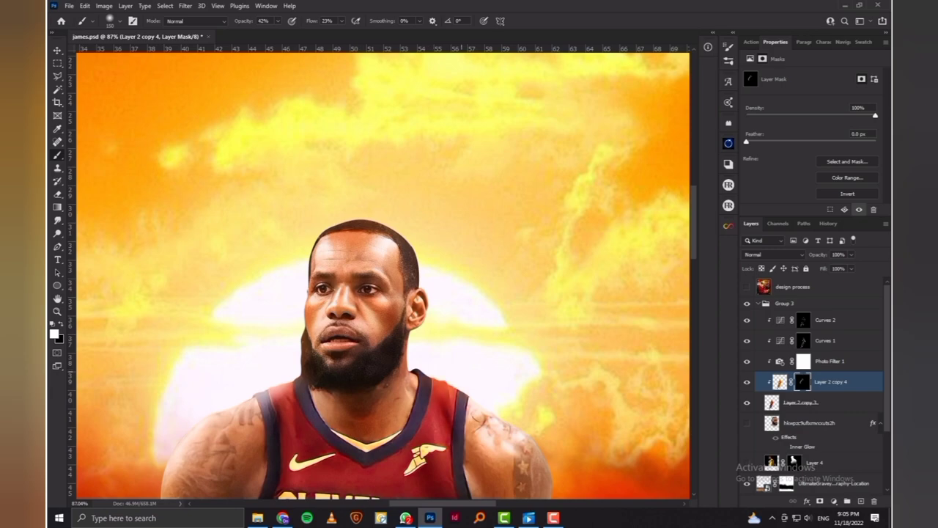
pyautogui.moveTo(451, 392); pyautogui.dragTo(320, 231)
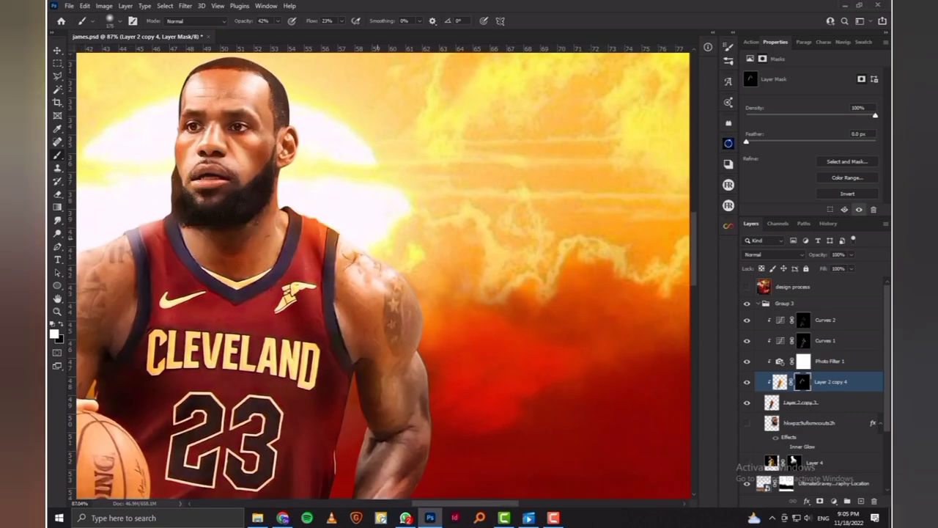
pyautogui.moveTo(420, 475); pyautogui.dragTo(428, 288)
pyautogui.moveTo(367, 293); pyautogui.dragTo(542, 242)
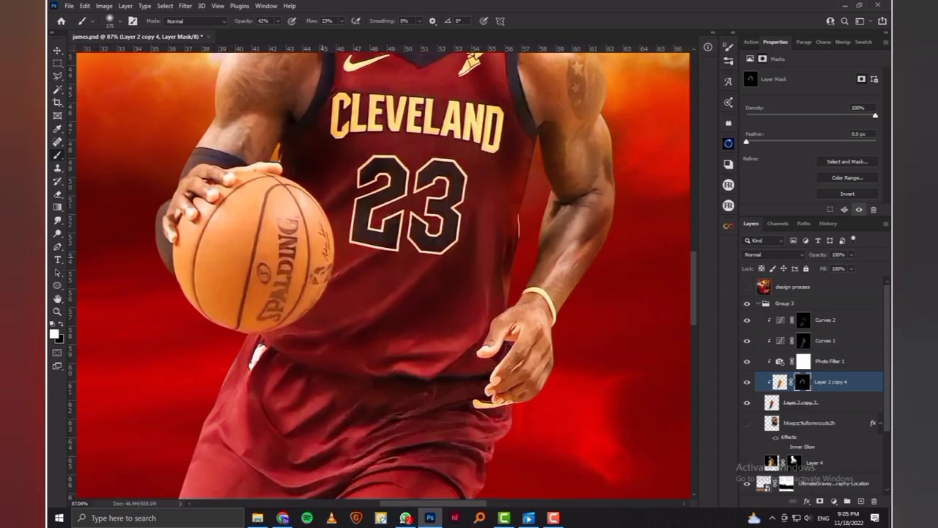
pyautogui.hotkey('ctrl', '0')
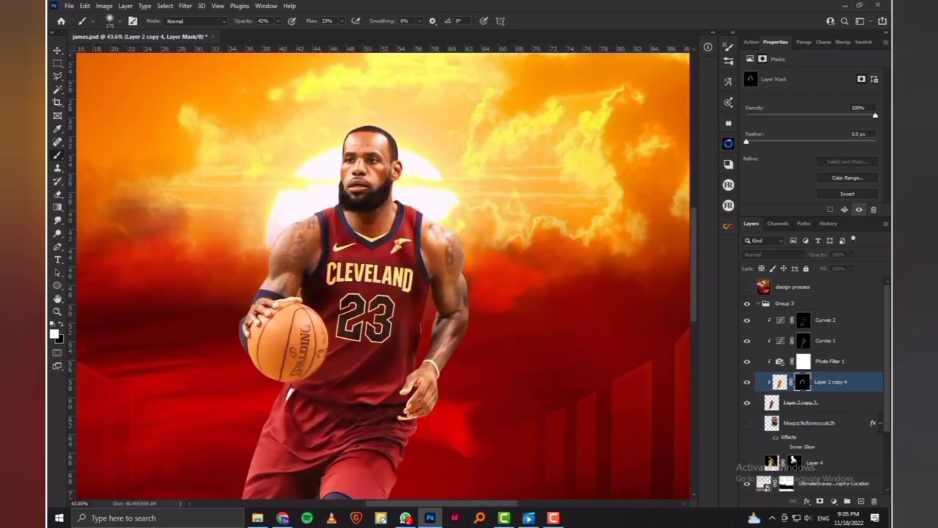
# - Set Layer 2 copy 4 to Screen blending and bring up its blending options
pyautogui.click(774, 255)
pyautogui.click(750, 338)
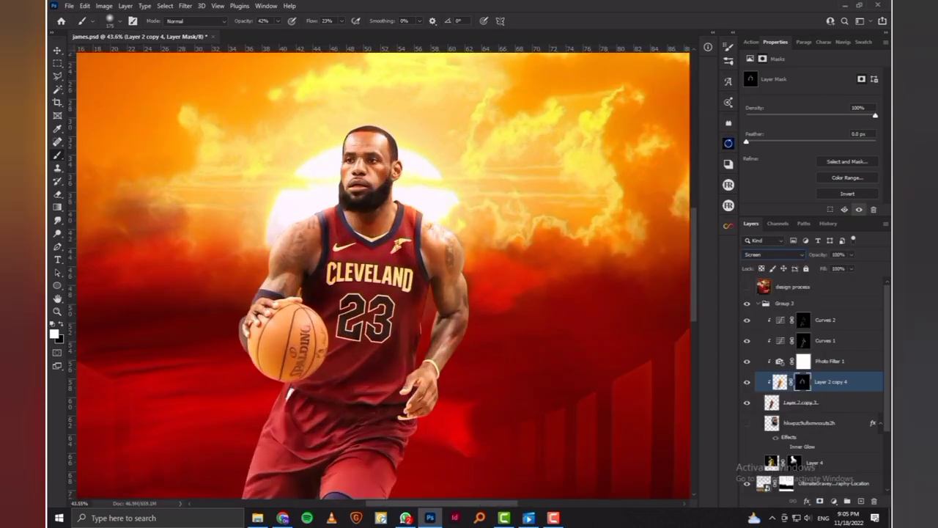
pyautogui.doubleClick(857, 382)
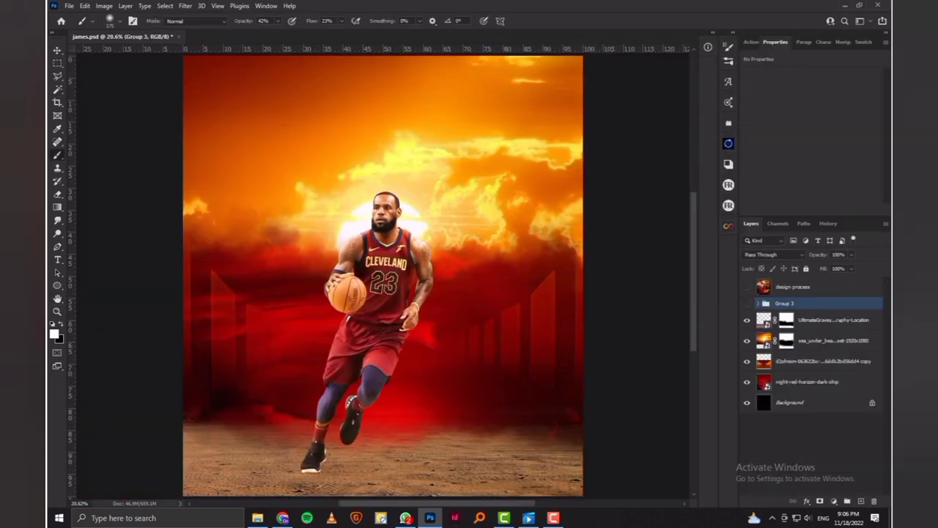
# - Rename Group 3 to 'james 1' and turn on the face's Inner Glow effect
pyautogui.click(747, 303)
pyautogui.doubleClick(784, 302)
pyautogui.write('james 1')
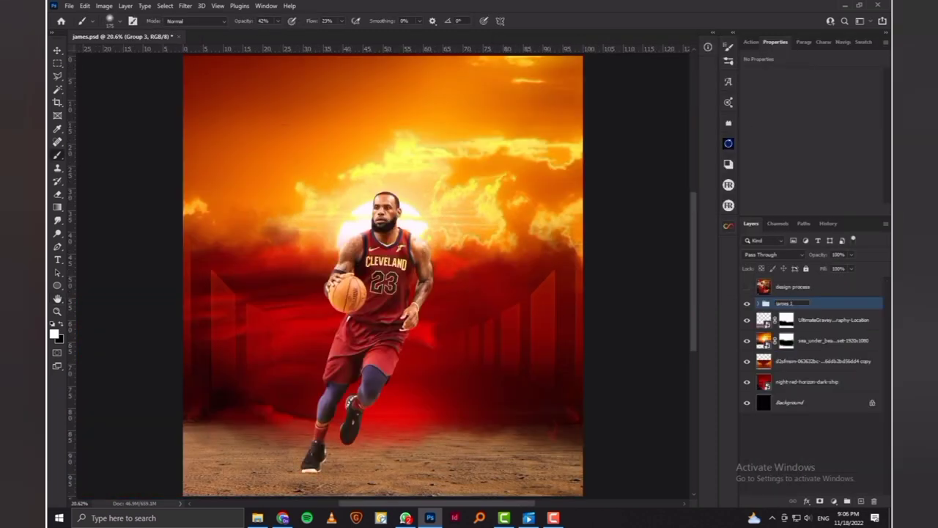
pyautogui.press('Return')
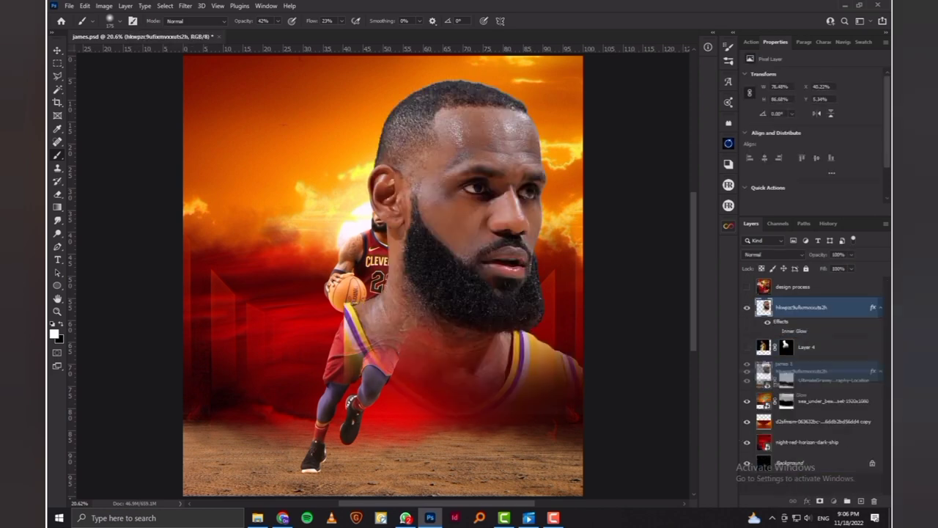
pyautogui.click(777, 365)
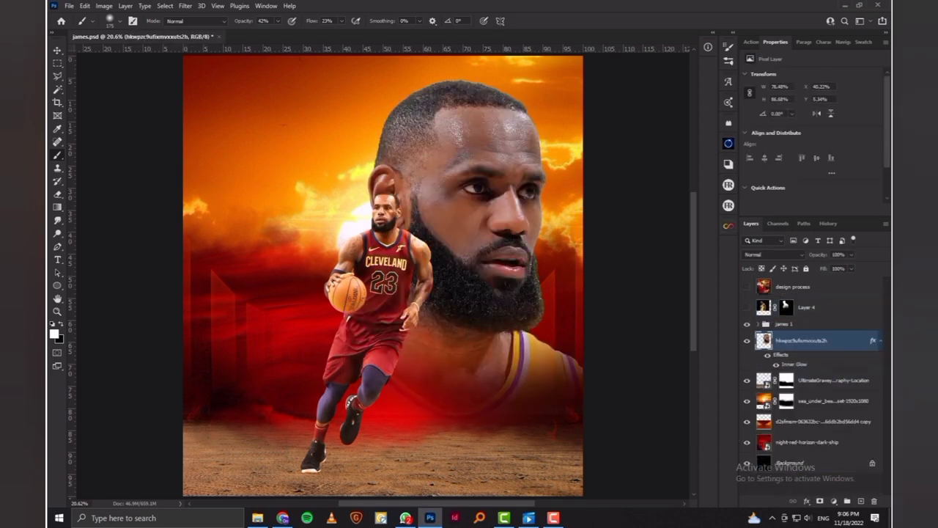
# - Add a Multiply Photo Filter above the face, colour ff6f00, density 41%
pyautogui.scroll(3, 580, 109)
pyautogui.click(830, 500)
pyautogui.click(836, 444)
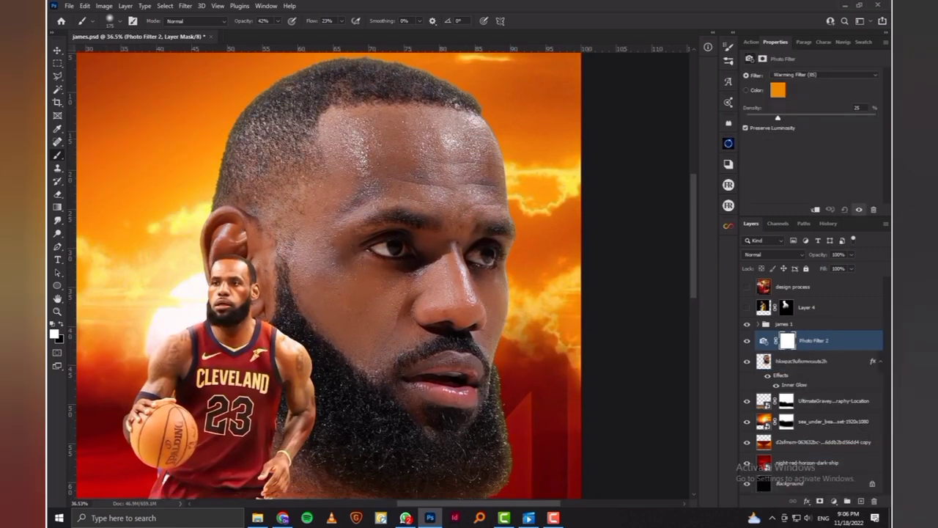
pyautogui.moveTo(778, 117); pyautogui.dragTo(823, 117)
pyautogui.click(778, 89)
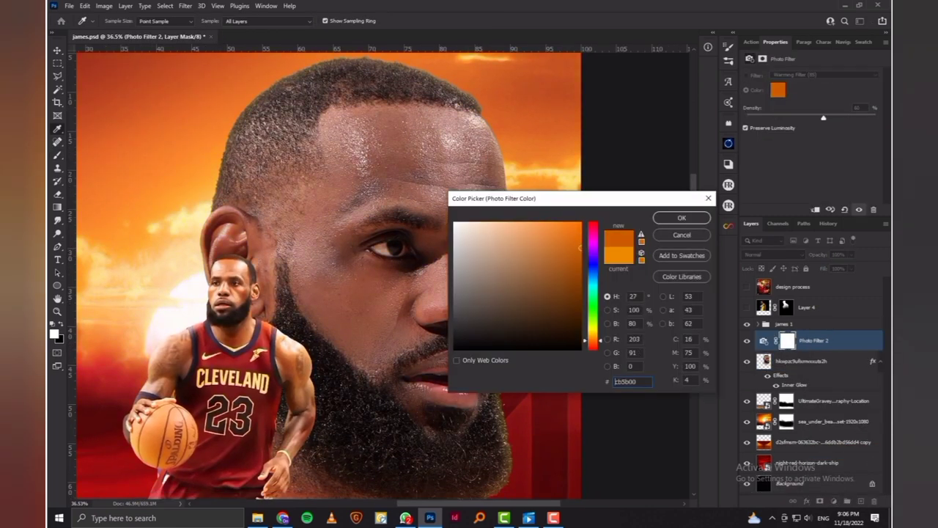
pyautogui.write('ff6f00')
pyautogui.press('Return')
pyautogui.moveTo(823, 117); pyautogui.dragTo(799, 117)
pyautogui.click(774, 254)
pyautogui.click(762, 297)
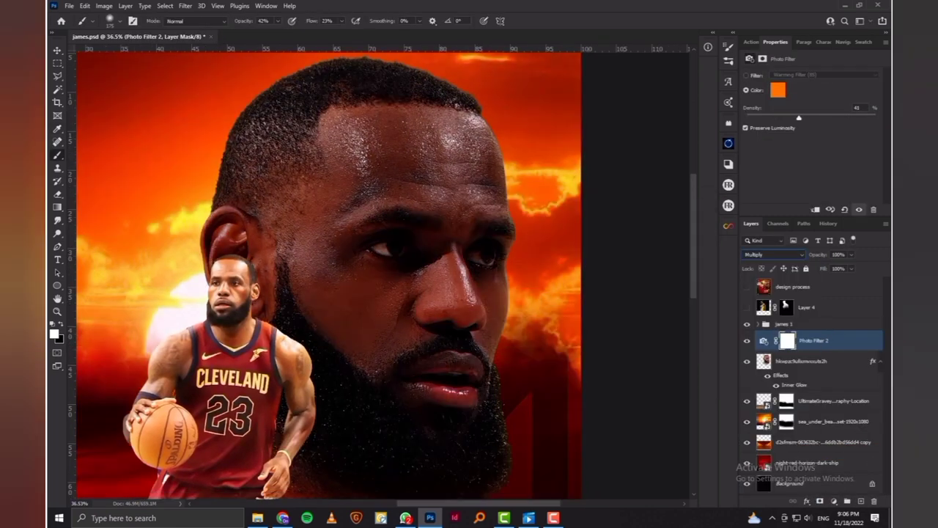
pyautogui.hotkey('ctrl', '0')
pyautogui.write('33')
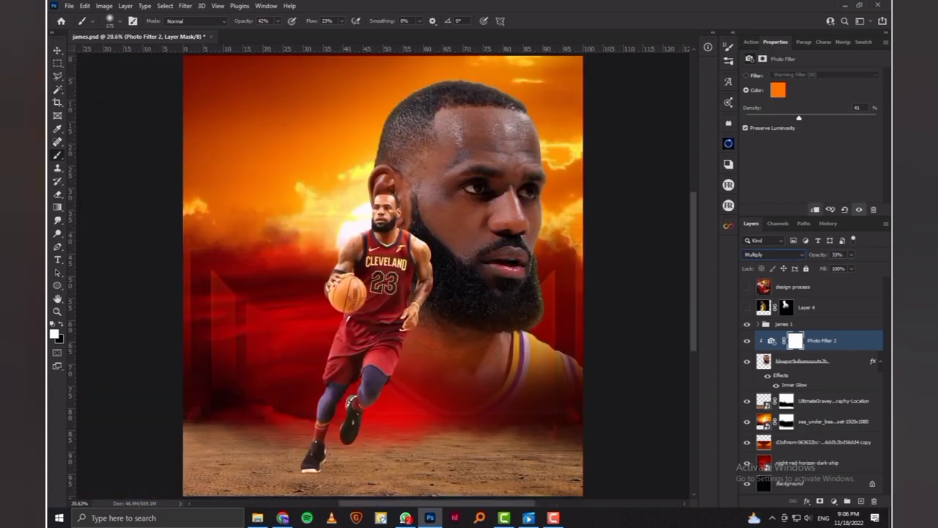
# - Add a brightening Curves adjustment with its mask inverted to black
pyautogui.click(834, 501)
pyautogui.click(827, 370)
pyautogui.moveTo(804, 167); pyautogui.dragTo(803, 149)
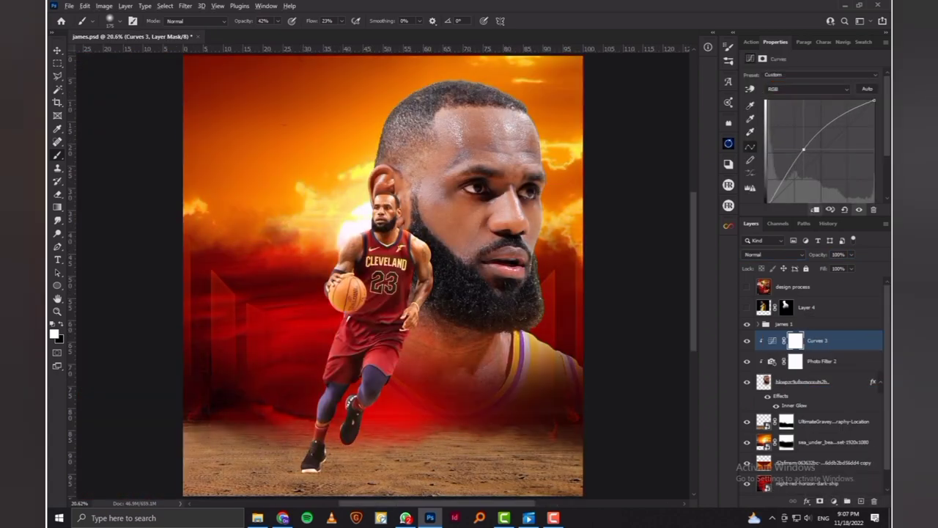
pyautogui.hotkey('ctrl', 'i')
# - Paint the brightening onto the face, nose, forehead, hair and ear area
pyautogui.scroll(3, 381, 256)
pyautogui.moveTo(440, 257); pyautogui.dragTo(403, 293)
pyautogui.moveTo(395, 227)
pyautogui.mouseDown()
pyautogui.moveTo(392, 293)
pyautogui.moveTo(410, 297)
pyautogui.mouseUp()
pyautogui.moveTo(462, 206); pyautogui.dragTo(406, 110)
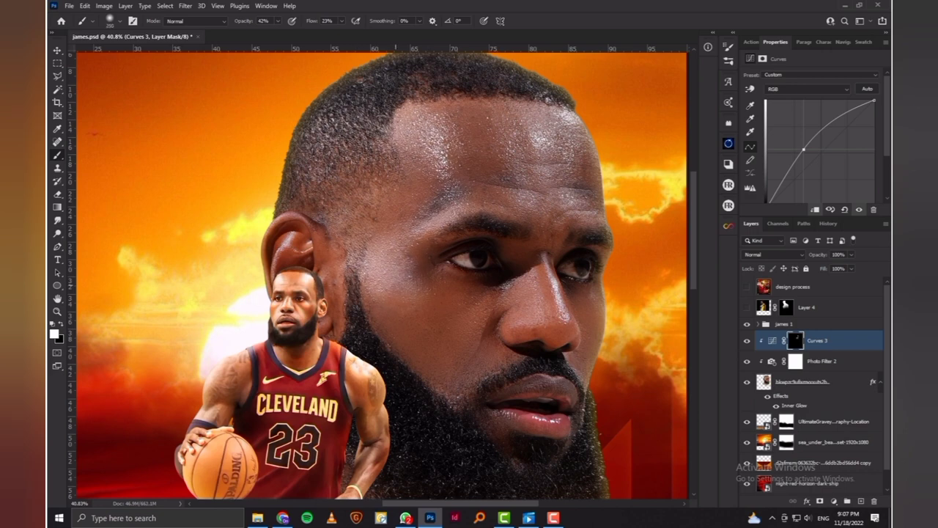
pyautogui.moveTo(563, 289); pyautogui.dragTo(563, 330)
pyautogui.moveTo(548, 238); pyautogui.dragTo(553, 319)
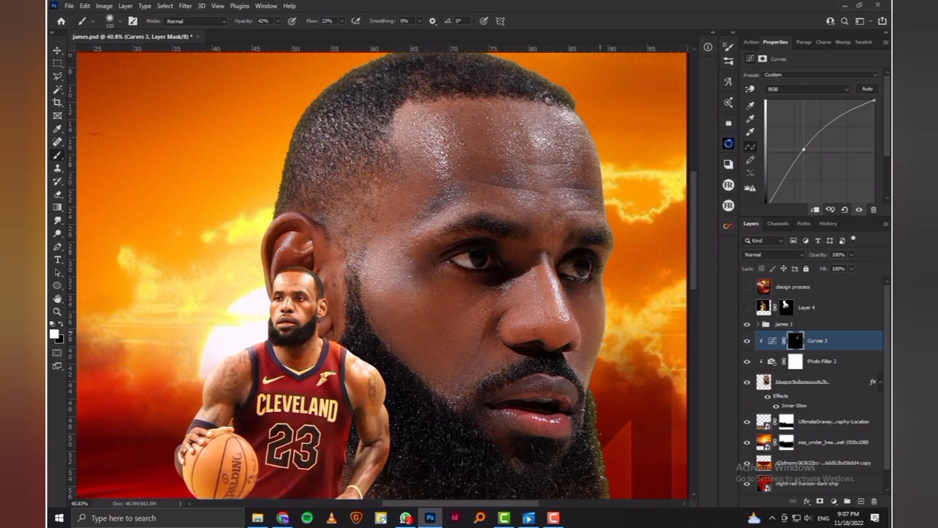
pyautogui.moveTo(403, 110); pyautogui.dragTo(422, 139)
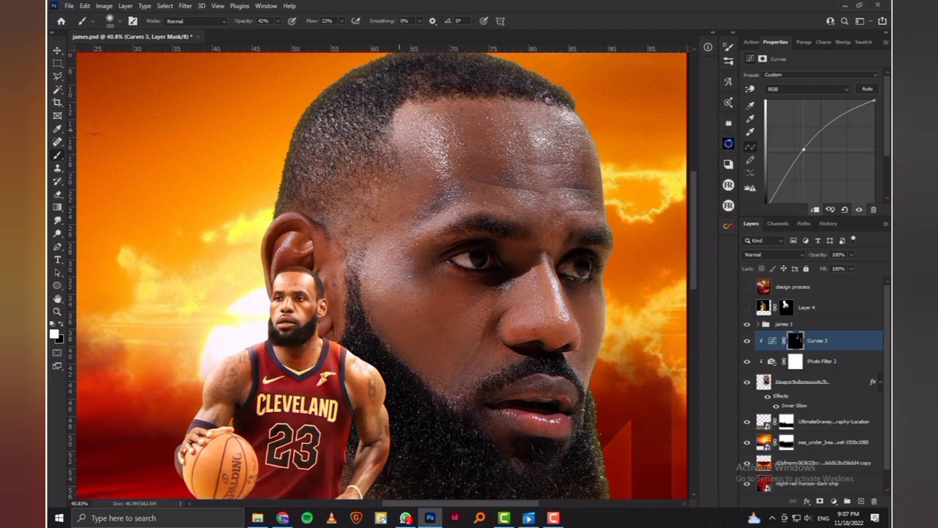
pyautogui.scroll(2, 425, 140)
pyautogui.moveTo(365, 158); pyautogui.dragTo(351, 279)
pyautogui.moveTo(561, 161)
pyautogui.mouseDown()
pyautogui.moveTo(566, 242)
pyautogui.moveTo(594, 231)
pyautogui.mouseUp()
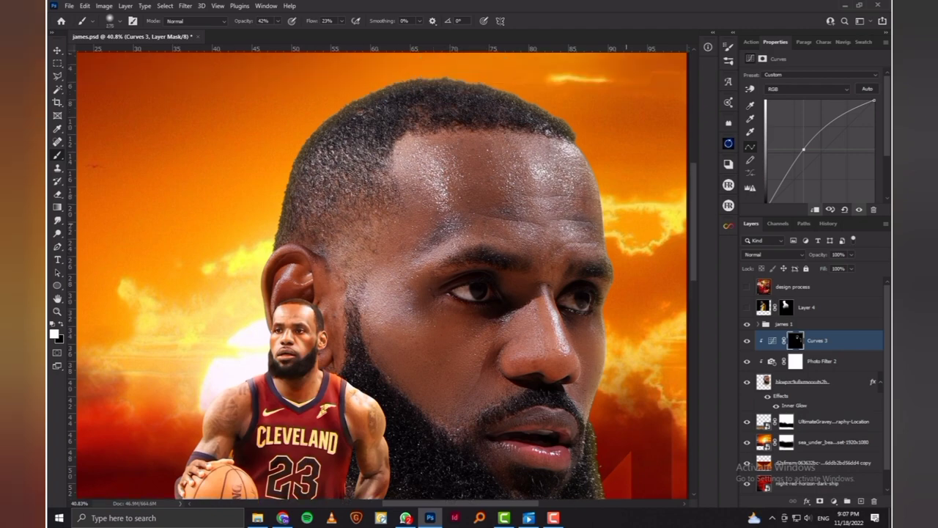
pyautogui.scroll(-5, 594, 232)
# - Add a darkening Curves adjustment with an inverted black mask, then fit the poster in view
pyautogui.click(832, 501)
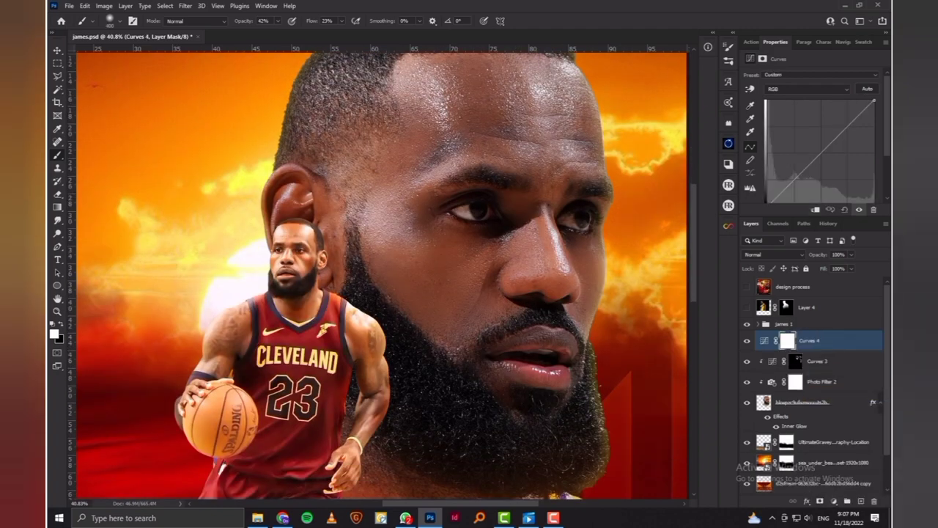
pyautogui.moveTo(821, 152); pyautogui.dragTo(824, 162)
pyautogui.hotkey('ctrl', 'i')
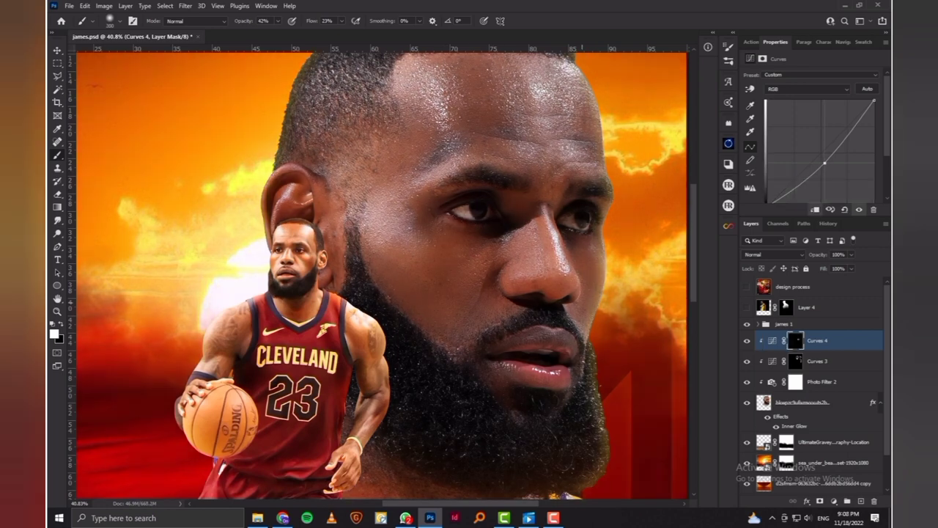
pyautogui.scroll(1, 541, 269)
pyautogui.scroll(2, 526, 271)
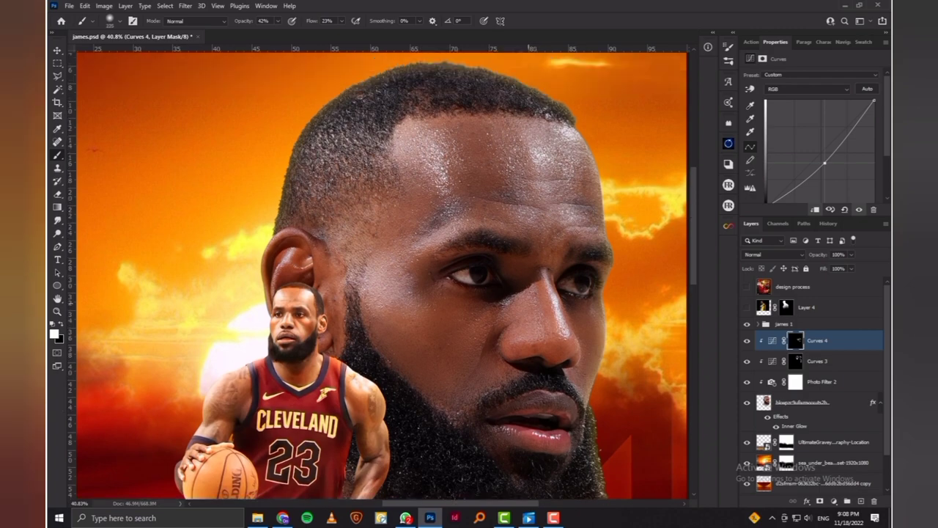
pyautogui.hotkey('ctrl', '0')
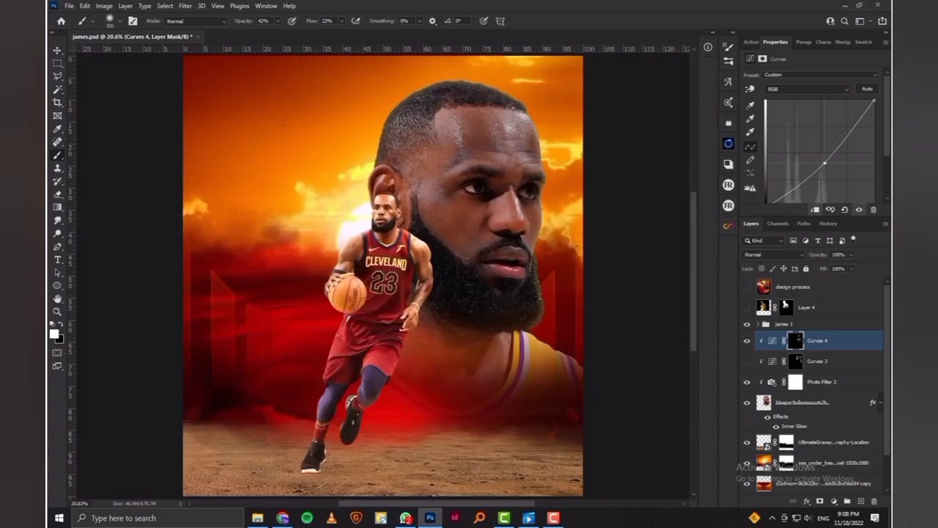
# - Load the curves mask selection and add a new glow layer blended as Linear Dodge (Add)
pyautogui.keyDown('ctrl'); pyautogui.click(764, 307); pyautogui.keyUp('ctrl')
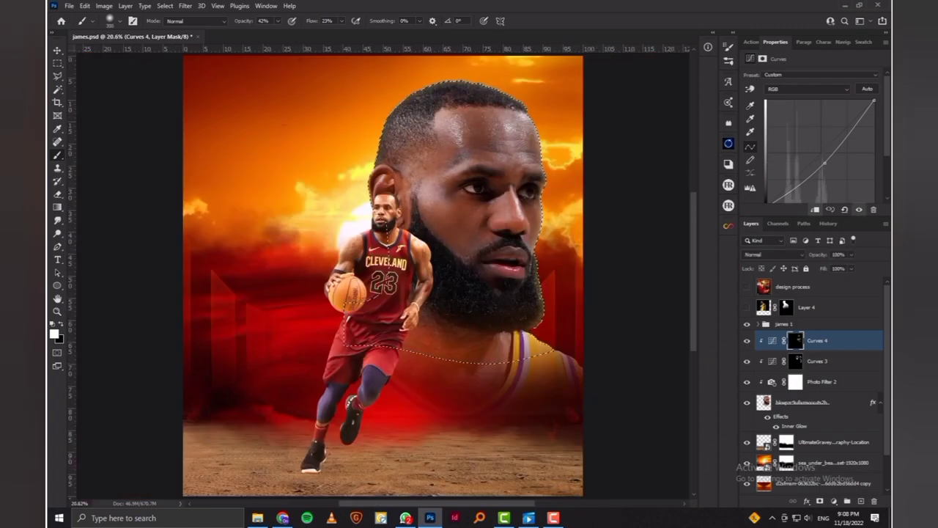
pyautogui.hotkey('ctrl', 'shift', 'alt', 'n')
pyautogui.scroll(3, 413, 56)
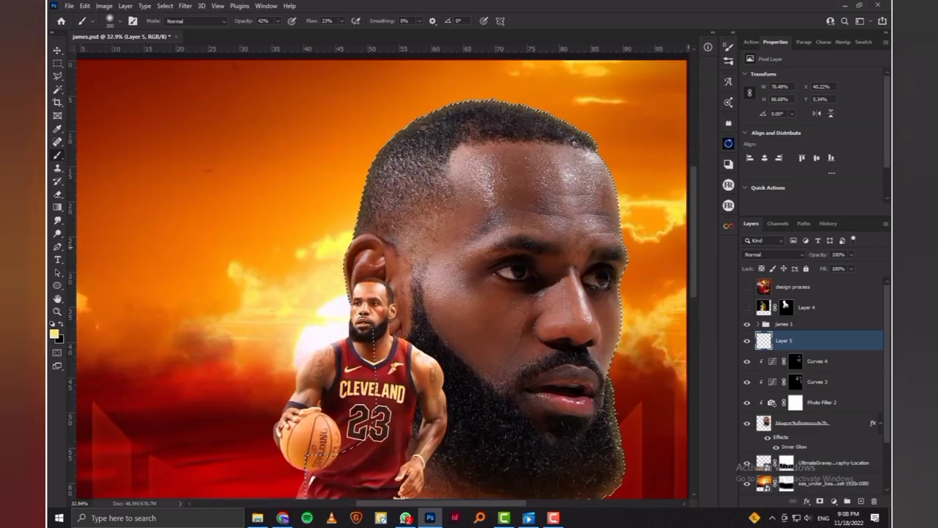
pyautogui.hotkey('shift', 'alt', 's')
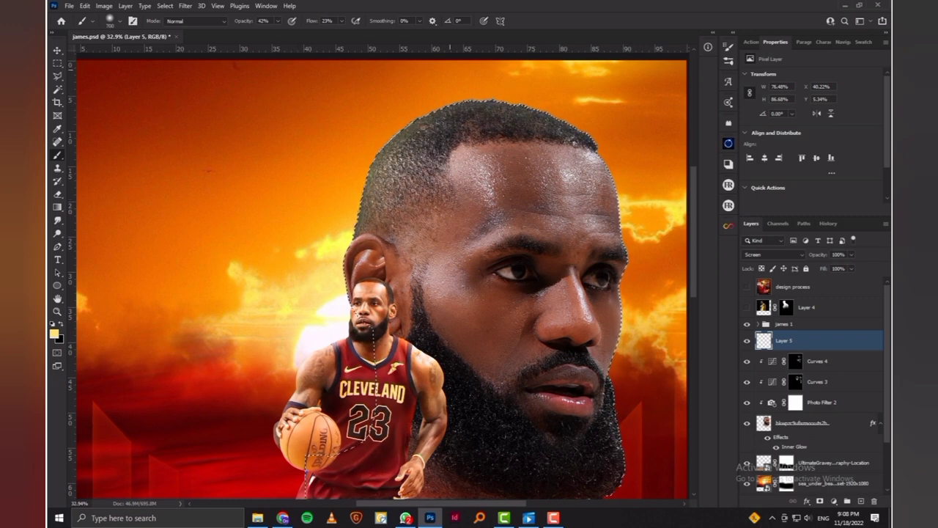
pyautogui.press('[')
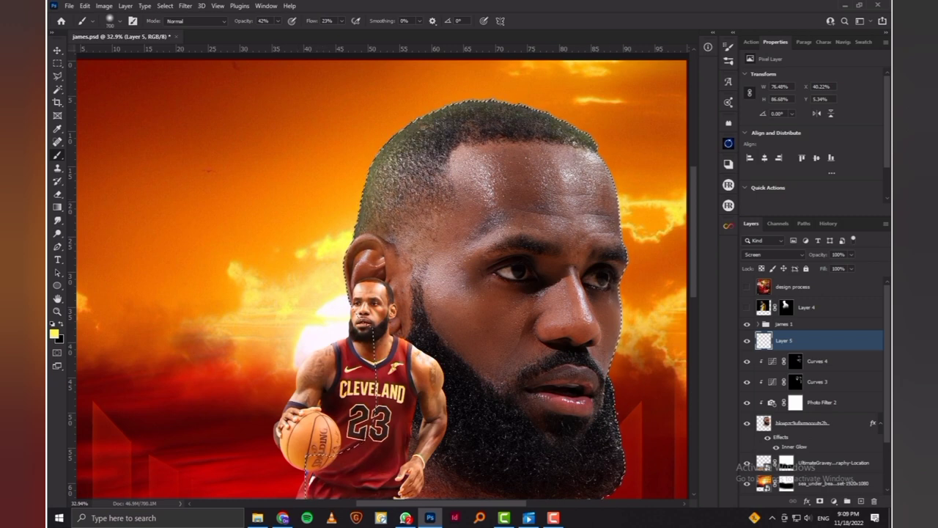
pyautogui.click(773, 255)
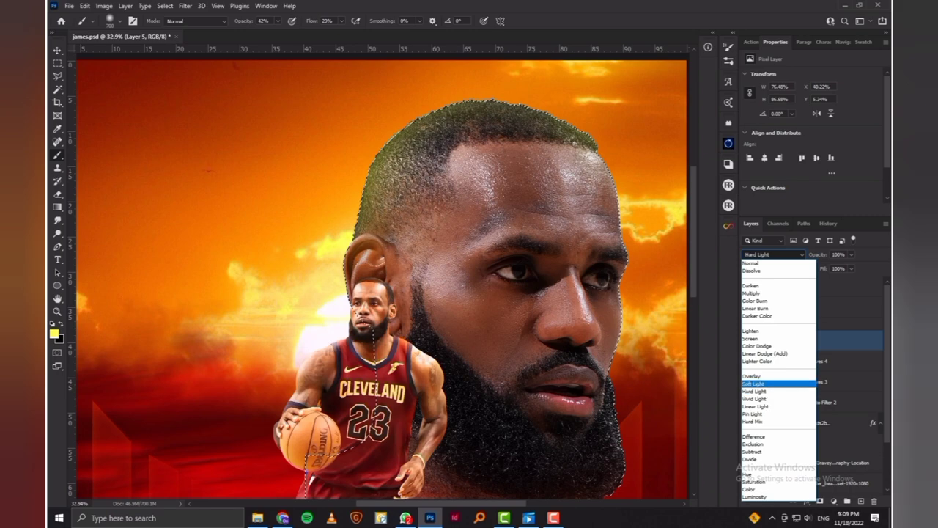
pyautogui.click(765, 353)
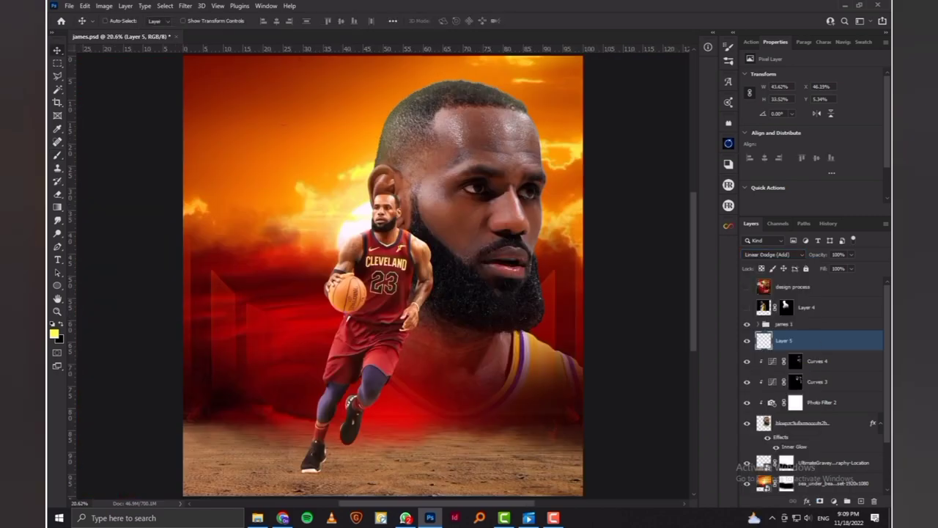
# - Group the big-face layers down to the portrait and start renaming the group
pyautogui.keyDown('shift'); pyautogui.click(765, 423); pyautogui.keyUp('shift')
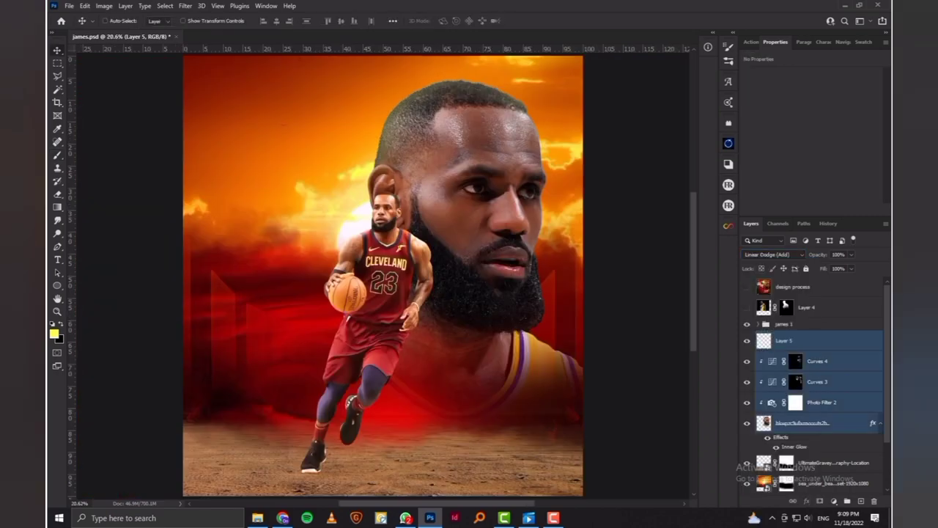
pyautogui.hotkey('ctrl', 'g')
pyautogui.click(747, 335)
pyautogui.doubleClick(785, 335)
# - Name the group 'james 2', then show Lakers LeBron and move it beneath both groups
pyautogui.write('james 2')
pyautogui.press('Return')
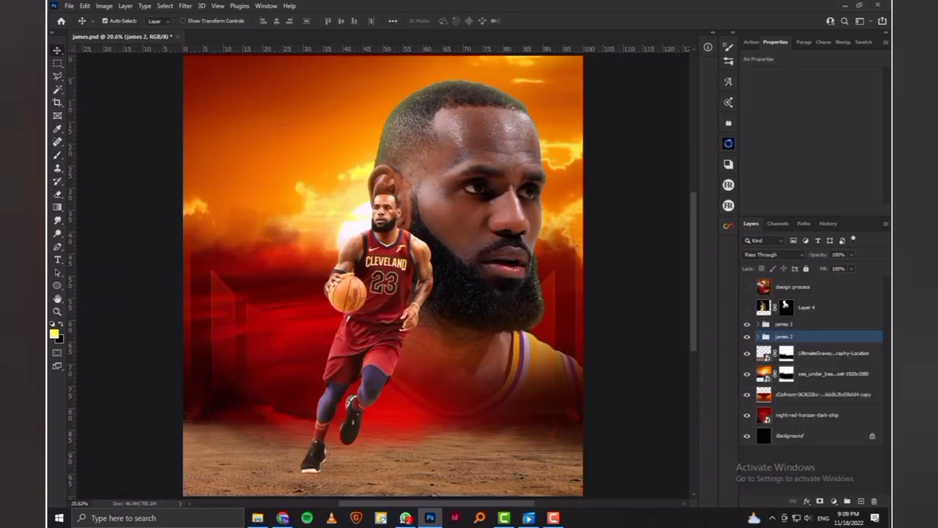
pyautogui.click(747, 307)
pyautogui.moveTo(764, 316); pyautogui.dragTo(765, 338)
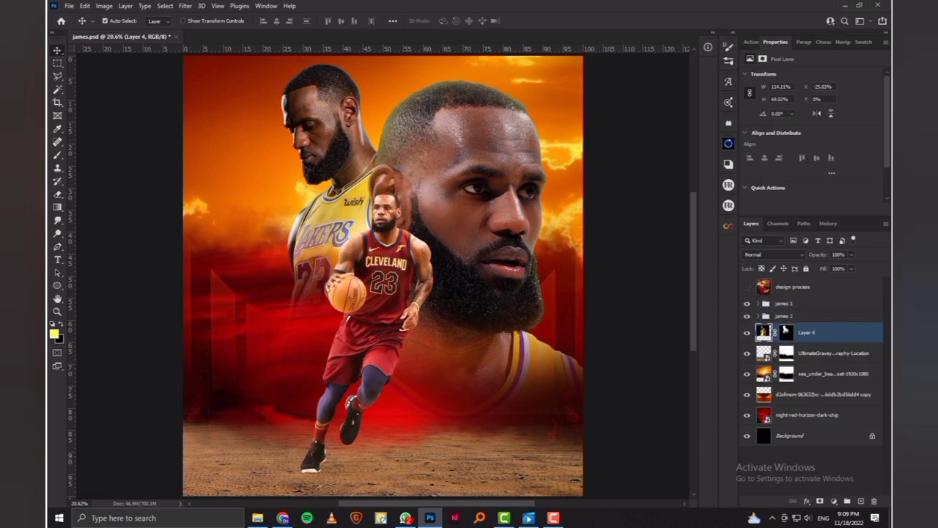
# - Add a Photo Filter clipped to the Lakers LeBron layer
pyautogui.scroll(3, 296, 111)
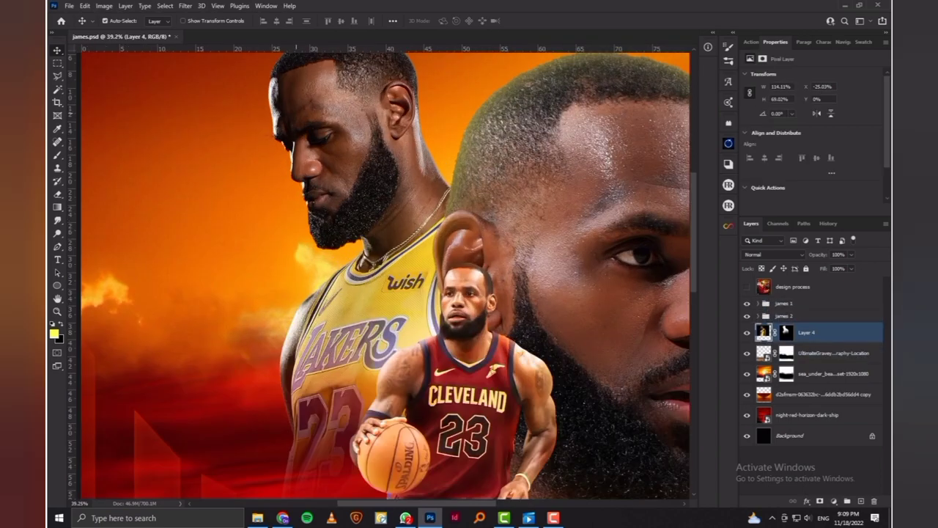
pyautogui.scroll(-3, 330, 183)
pyautogui.scroll(3, 380, 220)
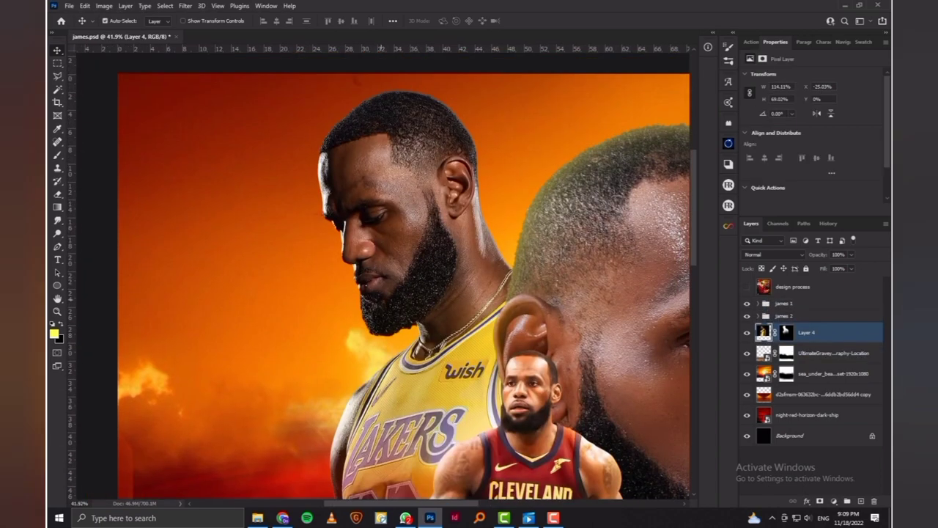
pyautogui.click(833, 501)
pyautogui.click(843, 432)
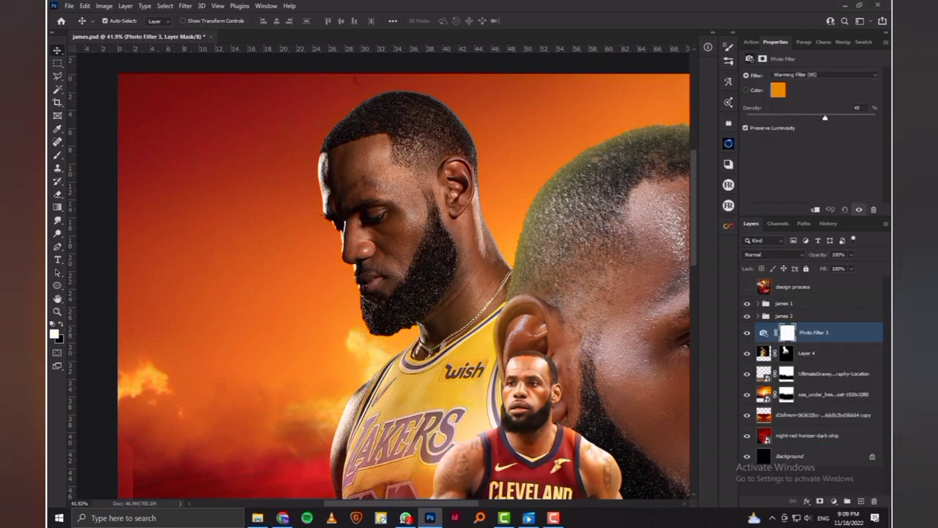
pyautogui.hotkey('ctrl', 'alt', 'g')
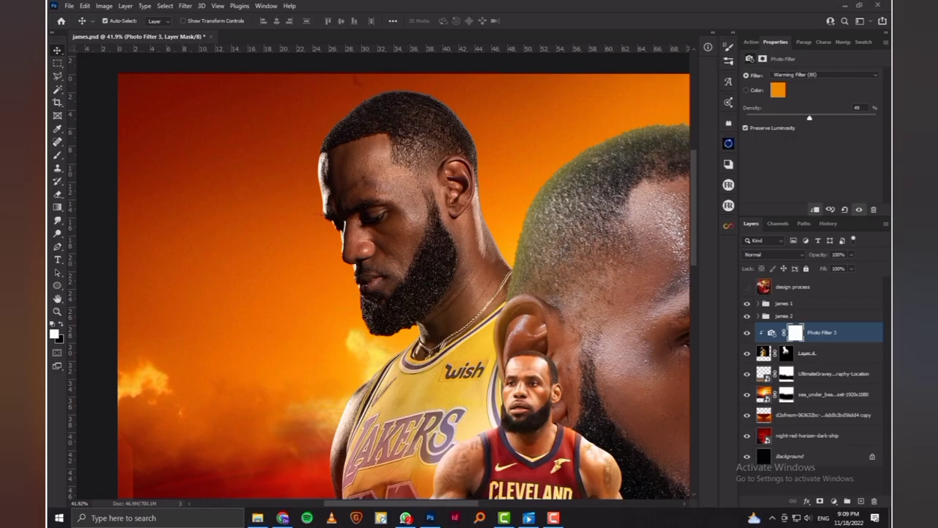
# - Add a clipped brightening Curves adjustment with an inverted mask, ready to brush
pyautogui.click(833, 501)
pyautogui.click(843, 348)
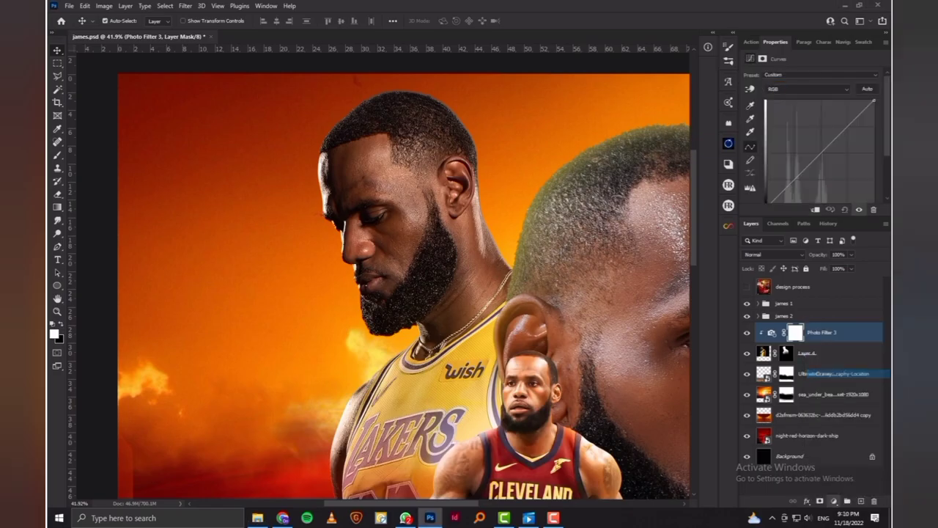
pyautogui.moveTo(804, 169); pyautogui.dragTo(804, 148)
pyautogui.hotkey('ctrl', 'alt', 'g')
pyautogui.hotkey('ctrl', 'i')
pyautogui.scroll(3, 503, 255)
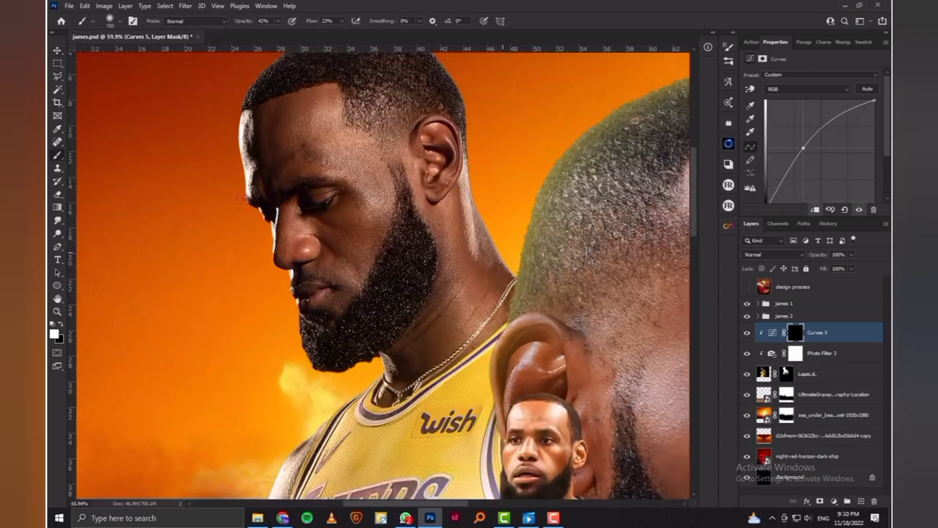
pyautogui.press('b')
# - Brush the brightening onto the neck edge, forehead, temple and head rim
pyautogui.moveTo(457, 150)
pyautogui.mouseDown()
pyautogui.moveTo(476, 279)
pyautogui.moveTo(488, 256)
pyautogui.mouseUp()
pyautogui.moveTo(469, 308); pyautogui.dragTo(444, 301)
pyautogui.scroll(2, 381, 274)
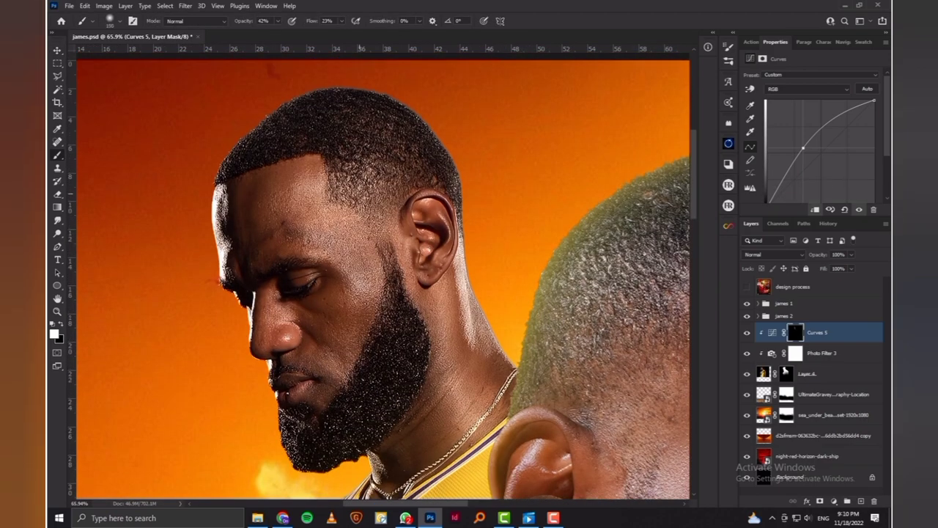
pyautogui.moveTo(361, 180); pyautogui.dragTo(388, 219)
pyautogui.moveTo(374, 293); pyautogui.dragTo(330, 212)
pyautogui.moveTo(315, 246)
pyautogui.mouseDown()
pyautogui.moveTo(308, 197)
pyautogui.moveTo(288, 209)
pyautogui.moveTo(290, 192)
pyautogui.mouseUp()
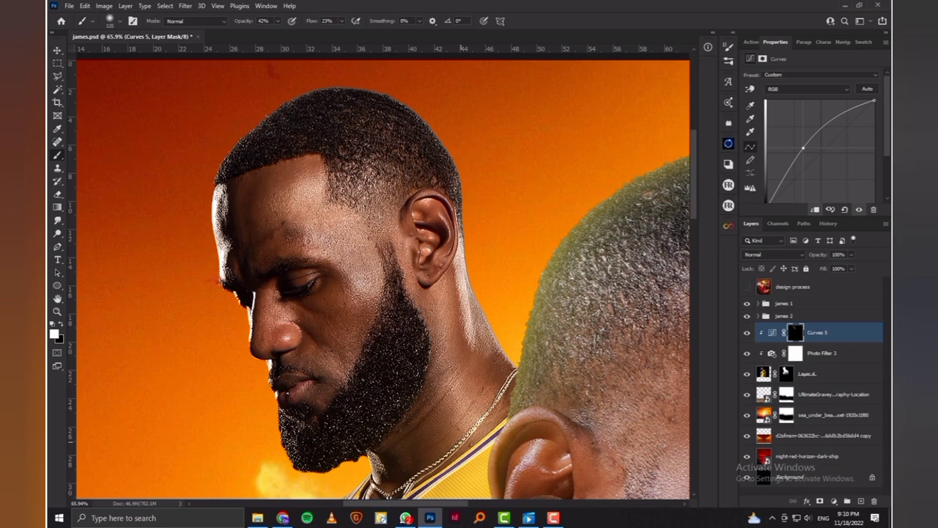
pyautogui.click(860, 210)
pyautogui.scroll(-1, 381, 275)
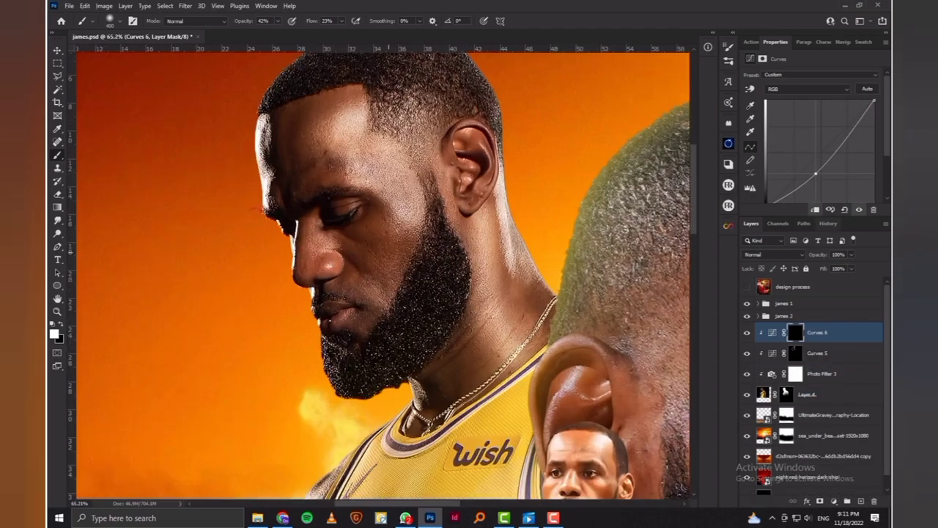
pyautogui.press('[')
pyautogui.press('[')
pyautogui.press('[')
pyautogui.press('[')
pyautogui.press('[')
pyautogui.press('[')
pyautogui.scroll(3, 376, 279)
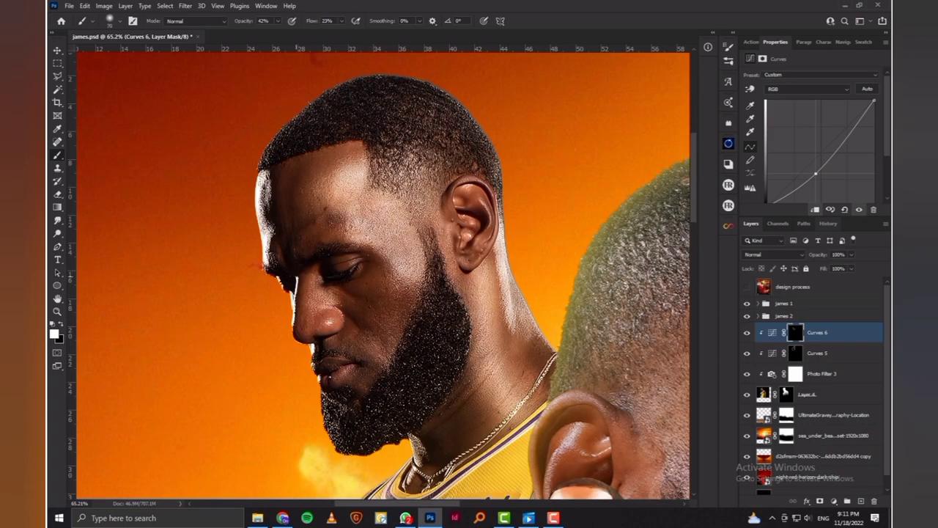
# - Toggle both curves adjustments on the profile portrait to compare the effect
pyautogui.hotkey('ctrl', '0')
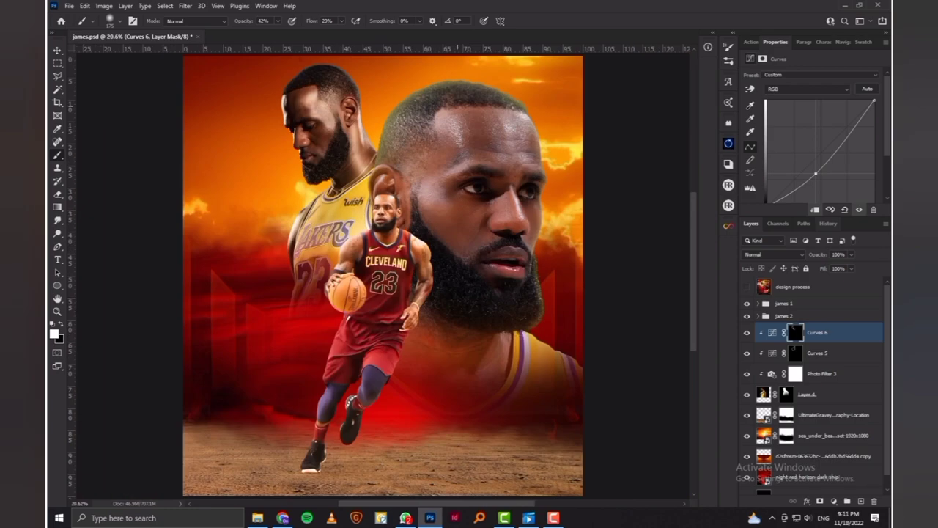
pyautogui.moveTo(747, 332); pyautogui.dragTo(747, 352)
pyautogui.scroll(4, 220, 66)
pyautogui.moveTo(747, 332); pyautogui.dragTo(747, 352)
# - Paint a Screen glow over the head within the Curves 6 mask, lowering its fill
pyautogui.keyDown('ctrl'); pyautogui.click(795, 332); pyautogui.keyUp('ctrl')
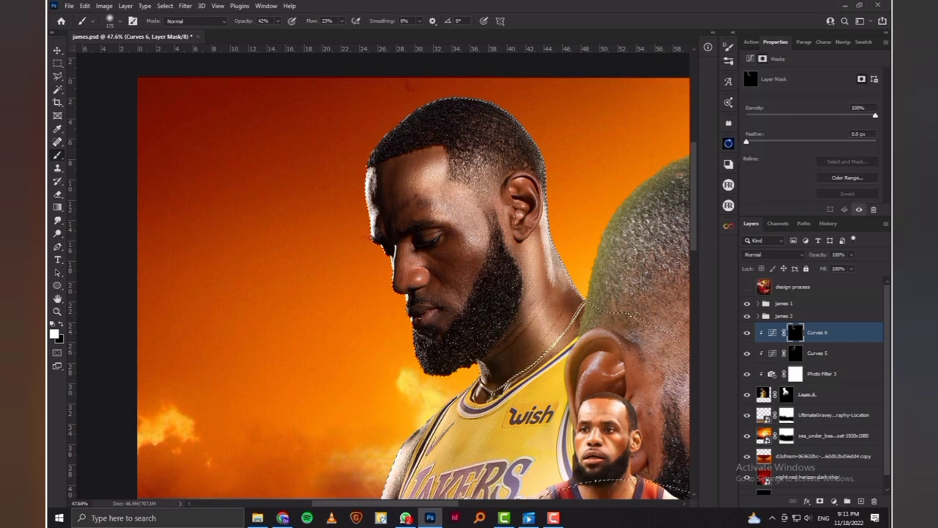
pyautogui.click(860, 501)
pyautogui.moveTo(467, 293)
pyautogui.mouseDown()
pyautogui.moveTo(440, 264)
pyautogui.moveTo(421, 161)
pyautogui.moveTo(308, 139)
pyautogui.moveTo(404, 162)
pyautogui.mouseUp()
pyautogui.click(774, 254)
pyautogui.click(763, 316)
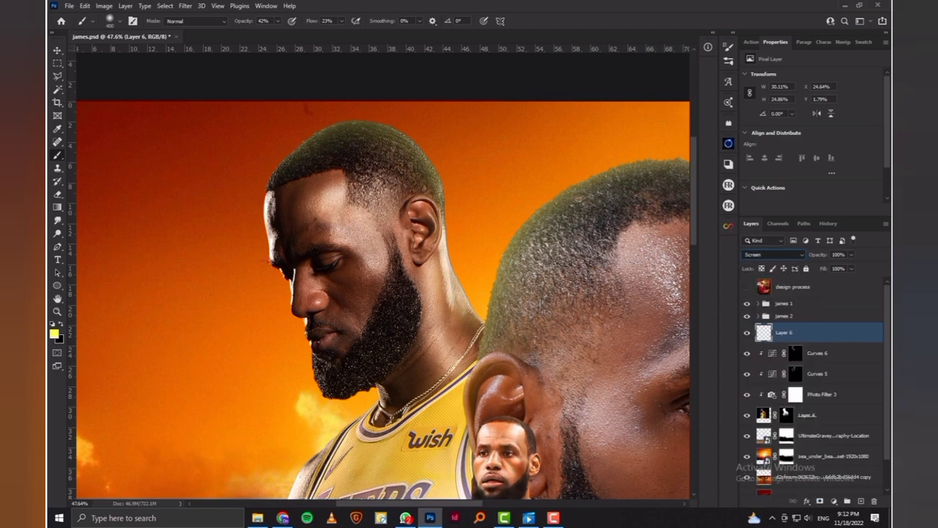
pyautogui.moveTo(823, 268); pyautogui.dragTo(813, 268)
pyautogui.hotkey('ctrl', 'd')
pyautogui.hotkey('ctrl', '0')
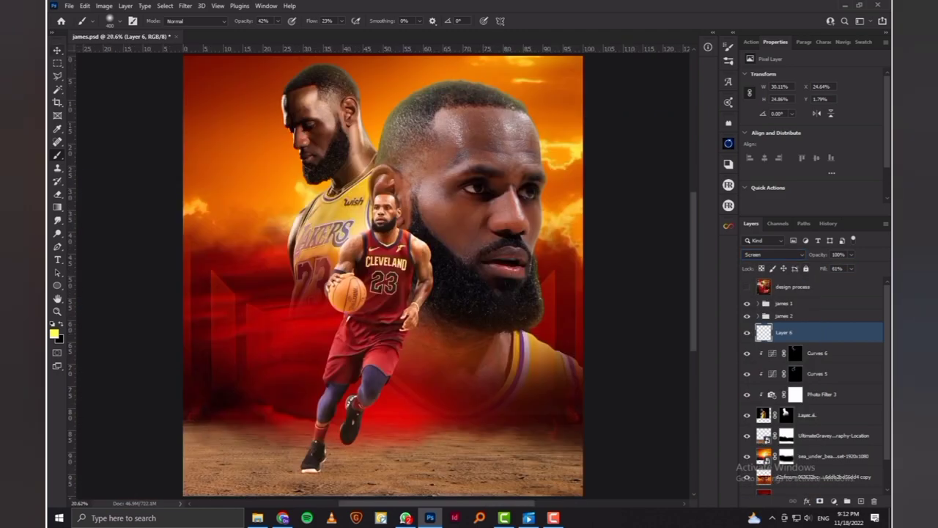
# - Group all the Lakers LeBron layers as 'james 3'
pyautogui.press('v')
pyautogui.keyDown('shift'); pyautogui.click(807, 415); pyautogui.keyUp('shift')
pyautogui.hotkey('ctrl', 'g')
pyautogui.write('james 3')
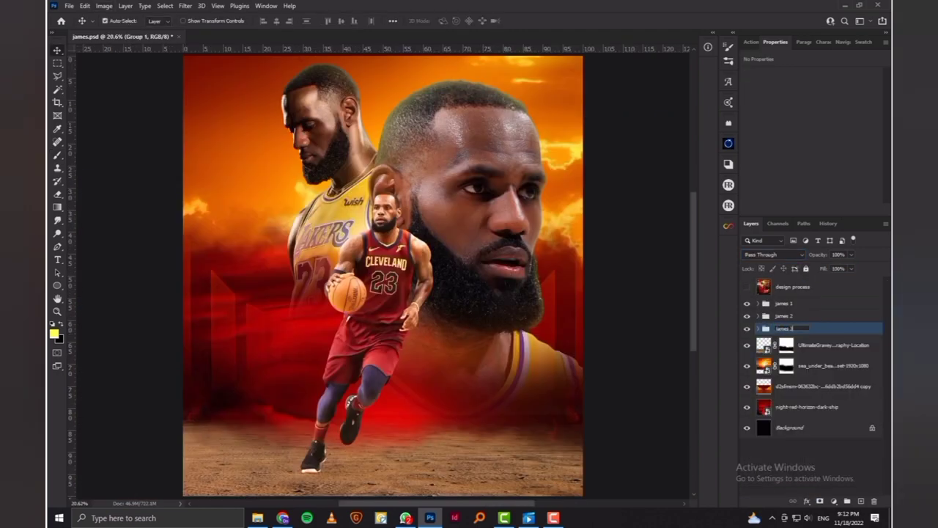
pyautogui.press('Return')
# - Add a red (ff0000) Photo Filter adjustment at 100% density over the background
pyautogui.click(828, 344)
pyautogui.click(834, 501)
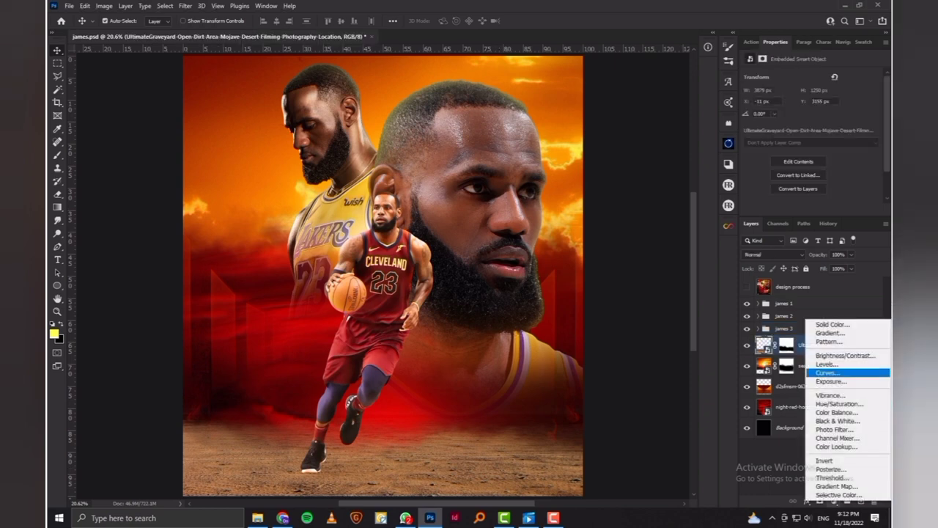
pyautogui.click(835, 429)
pyautogui.click(778, 89)
pyautogui.write('ff0000')
pyautogui.press('Return')
pyautogui.moveTo(778, 118); pyautogui.dragTo(876, 117)
pyautogui.click(773, 254)
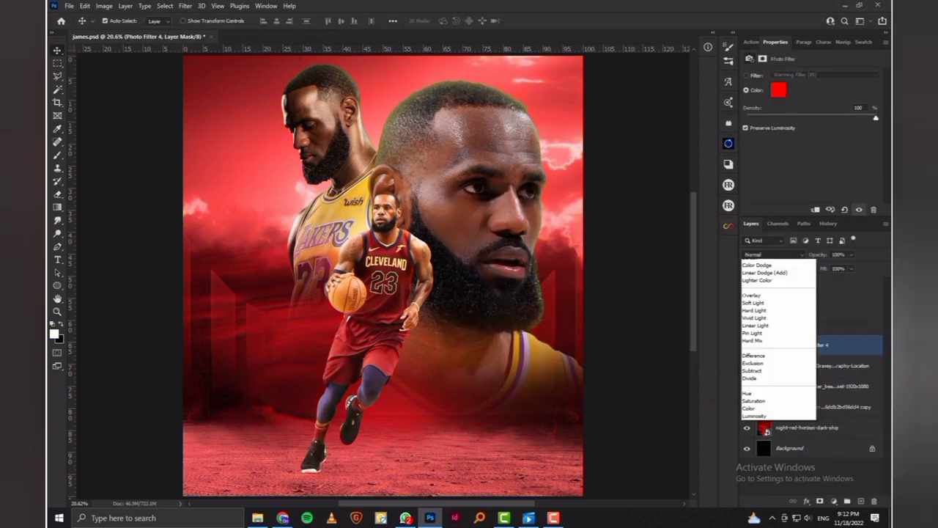
pyautogui.click(762, 296)
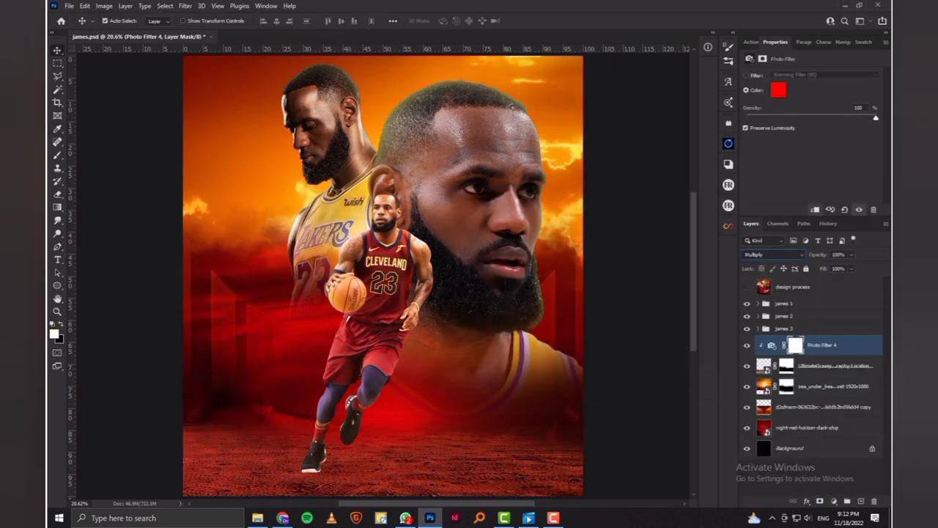
# - Paint an orange glow near the lower right on a new empty layer
pyautogui.hotkey('ctrl', 'shift', 'alt', 'n')
pyautogui.press('b')
pyautogui.rightClick(403, 255)
pyautogui.press('Escape')
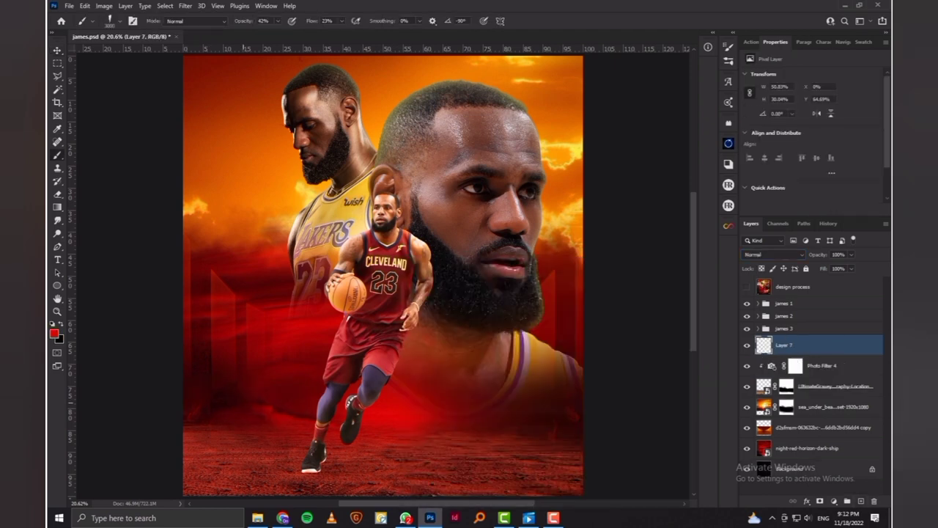
pyautogui.moveTo(513, 411); pyautogui.dragTo(572, 403)
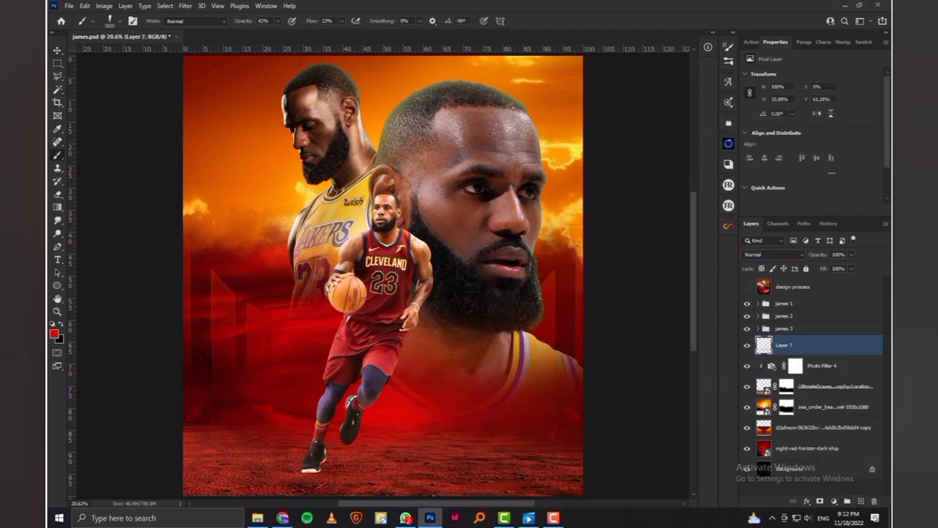
# - Add Layer 8 on top, set the brush to a -90° angle, and lower its fill to 73%
pyautogui.hotkey('ctrl', 'shift', 'alt', 'n')
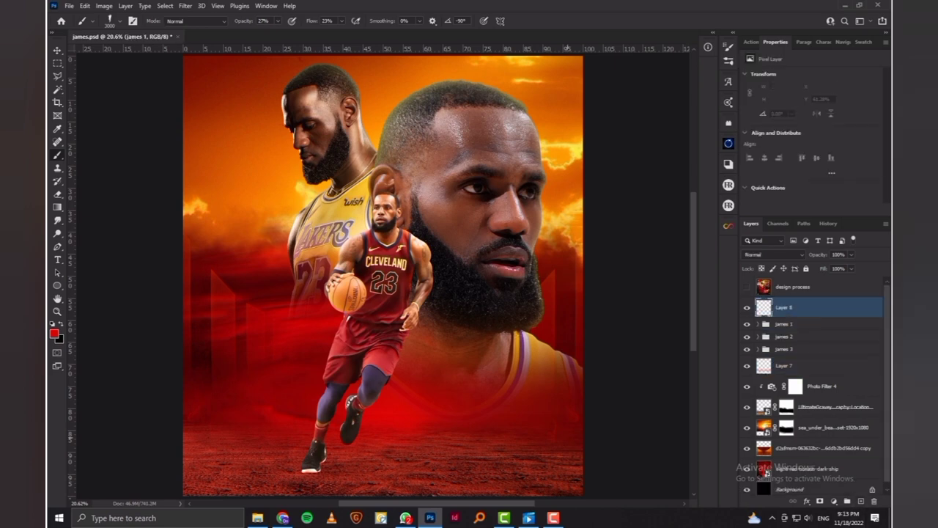
pyautogui.rightClick(403, 255)
pyautogui.press('Escape')
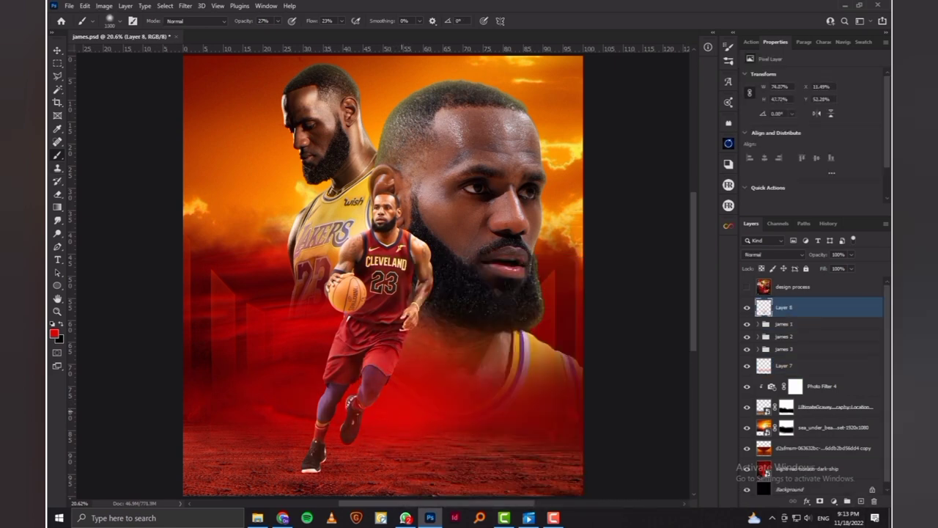
pyautogui.rightClick(239, 254)
pyautogui.press('Escape')
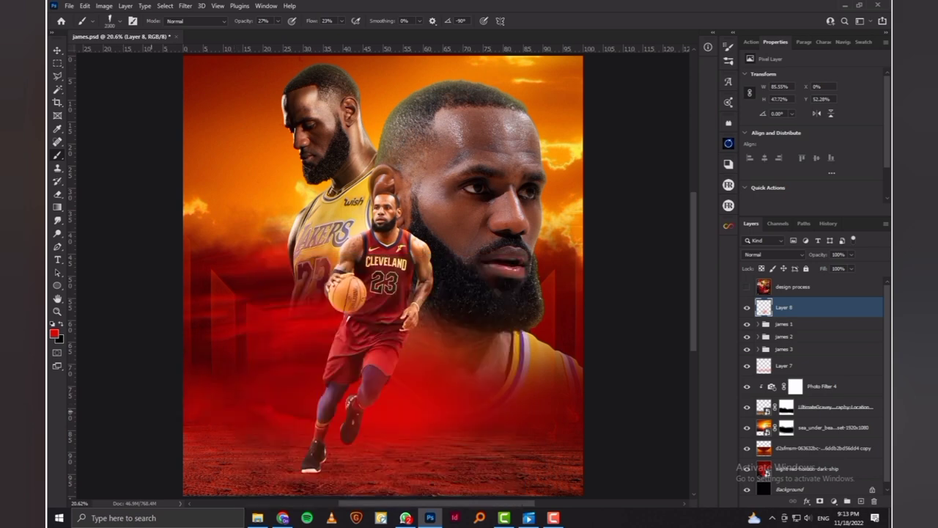
pyautogui.press('Return')
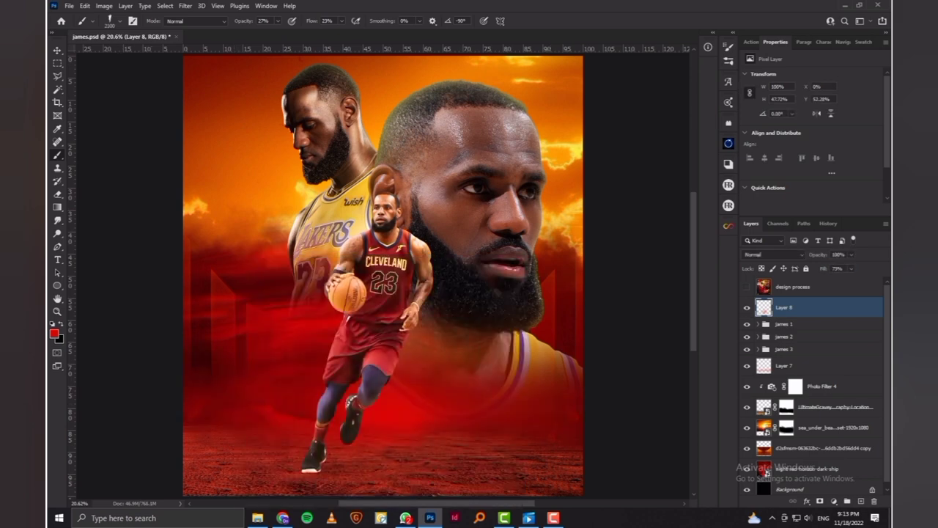
pyautogui.press('v')
pyautogui.scroll(3, 366, 279)
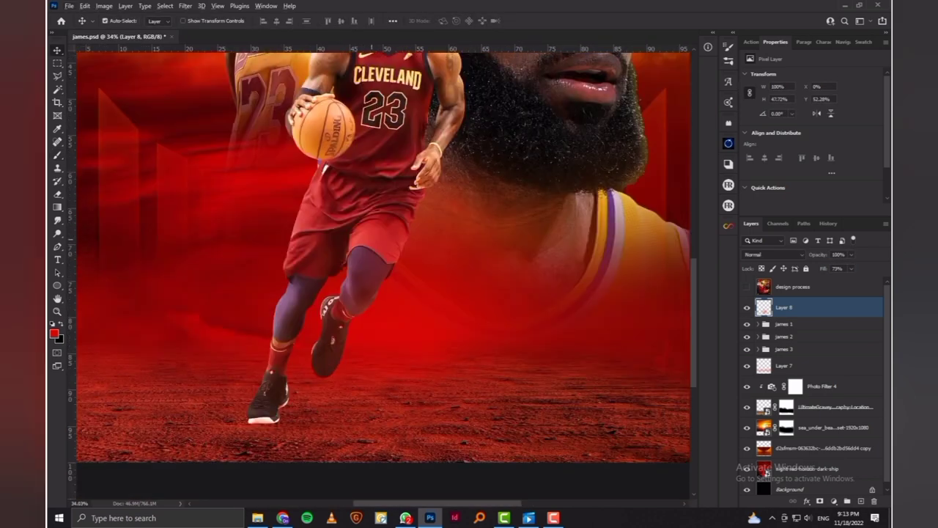
# - Duplicate Layer 2 copy 3, colorize it red (hue 2, saturation 100), and give it an inverted mask
pyautogui.keyDown('ctrl'); pyautogui.click(344, 213); pyautogui.keyUp('ctrl')
pyautogui.hotkey('ctrl', 'j')
pyautogui.hotkey('ctrl', ']')
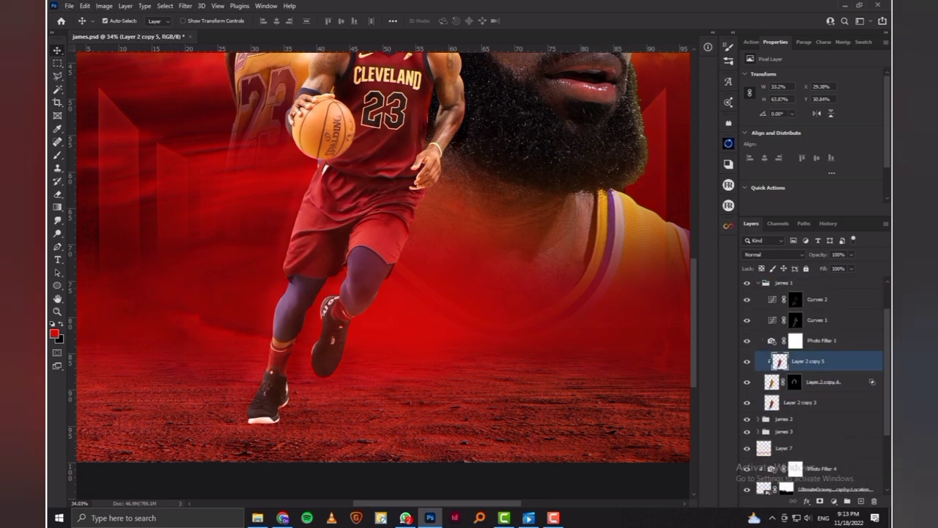
pyautogui.hotkey('alt', ']')
pyautogui.hotkey('alt', '[')
pyautogui.scroll(3, 382, 278)
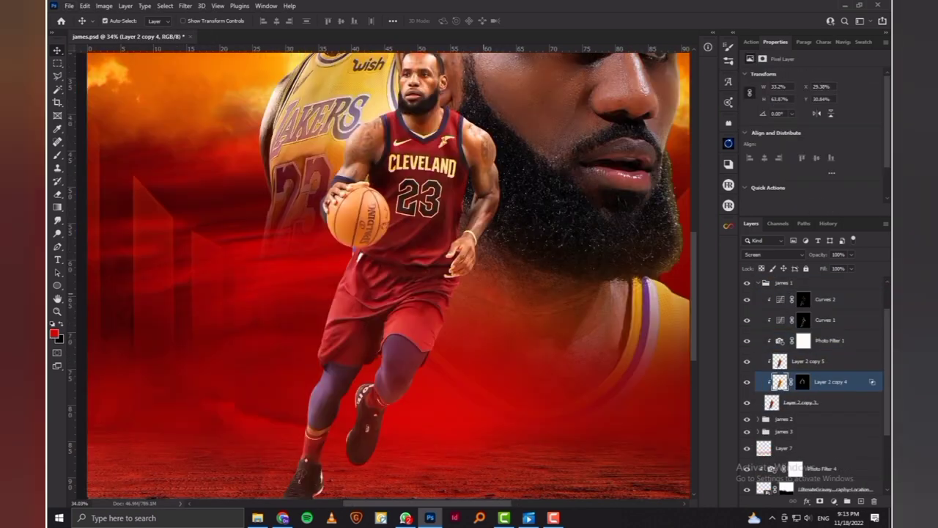
pyautogui.hotkey('ctrl', 'u')
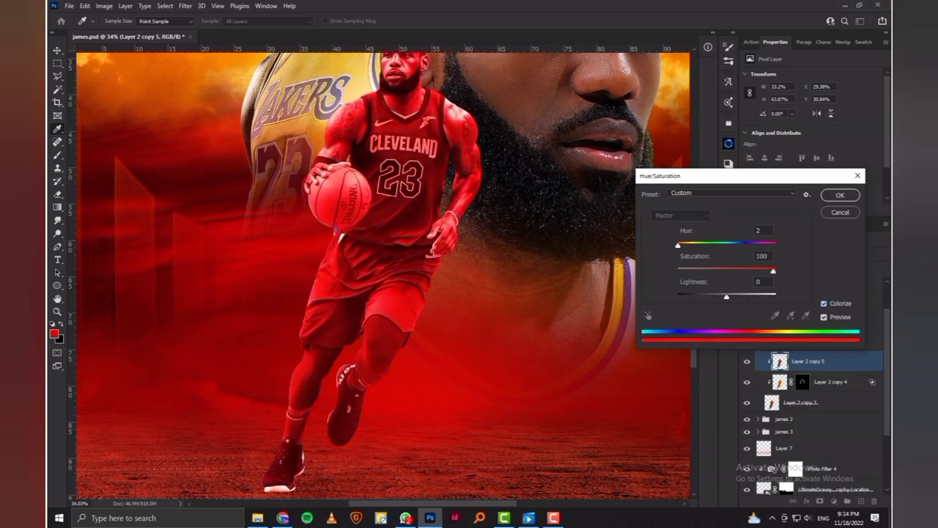
pyautogui.press('Return')
pyautogui.hotkey('ctrl', 'i')
# - Adjust the brush size and opacity for painting on the mask
pyautogui.press('b')
pyautogui.scroll(3, 395, 425)
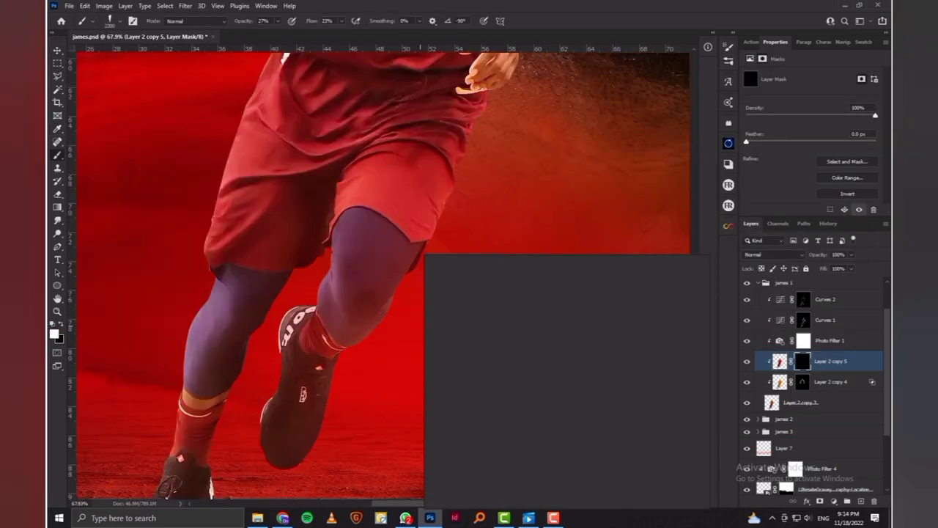
pyautogui.rightClick(426, 382)
pyautogui.press('Escape')
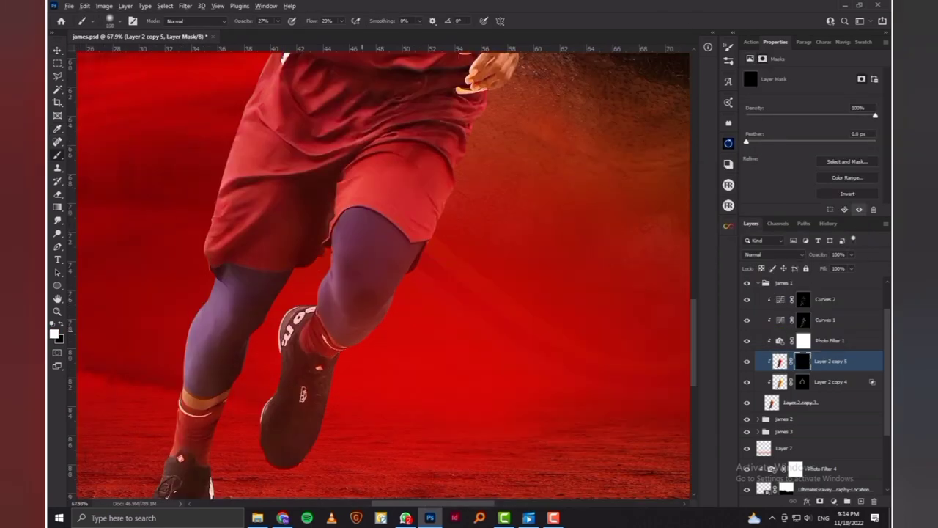
pyautogui.scroll(2, 363, 363)
pyautogui.press('2')
pyautogui.rightClick(409, 254)
pyautogui.press('Escape')
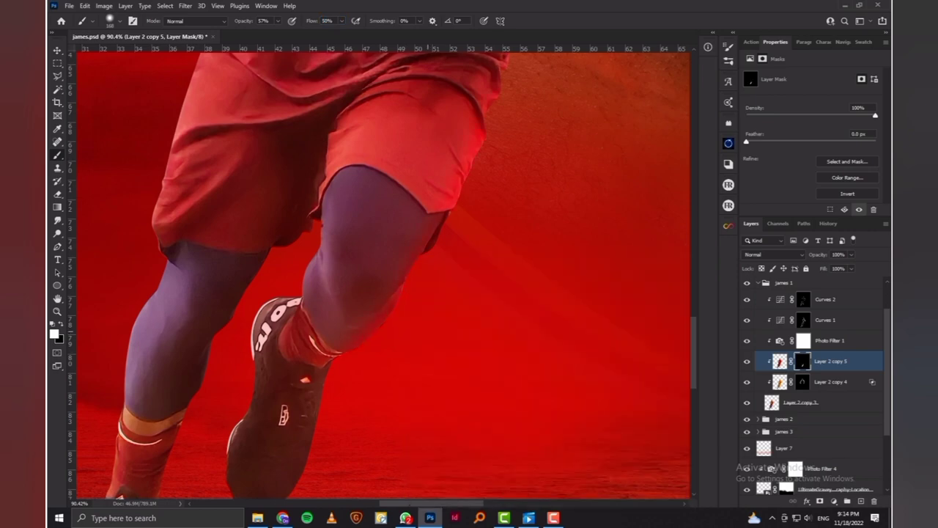
# - Paint white on the mask to bring the red tint back around the legs and shoes
pyautogui.scroll(-3, 378, 272)
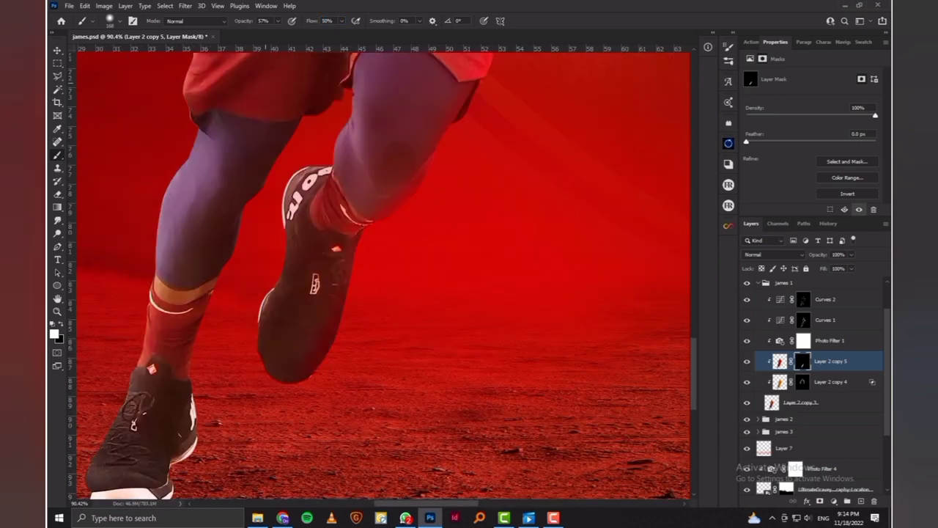
pyautogui.click(524, 318)
pyautogui.scroll(3, 381, 271)
pyautogui.scroll(4, 381, 271)
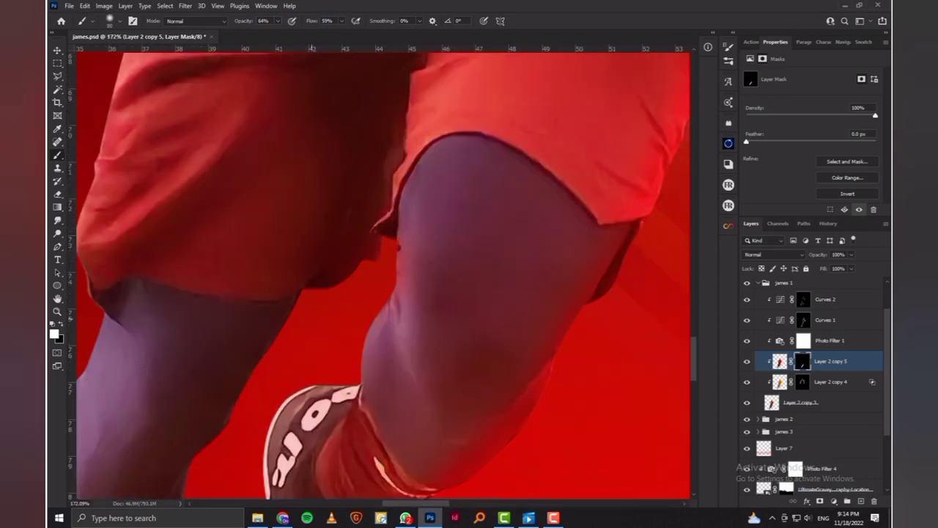
pyautogui.scroll(-5, 381, 271)
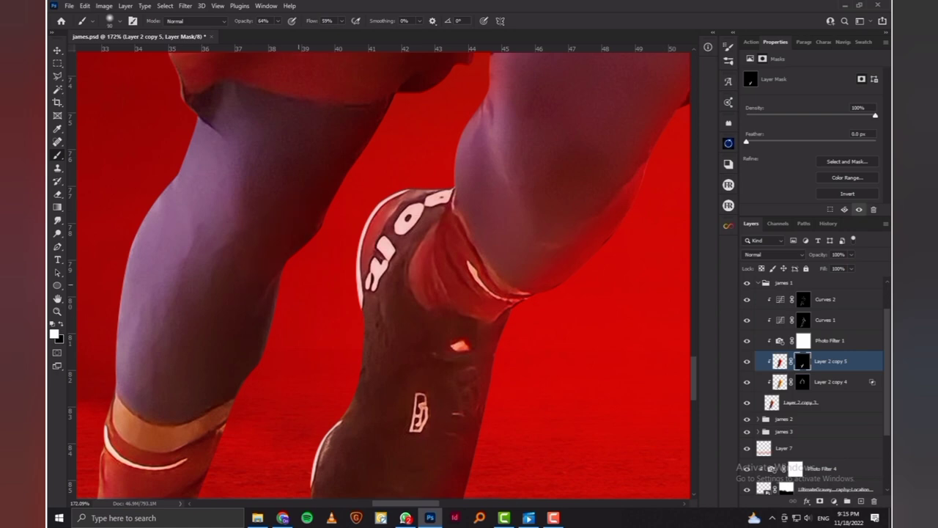
pyautogui.scroll(-5, 382, 271)
pyautogui.scroll(3, 381, 271)
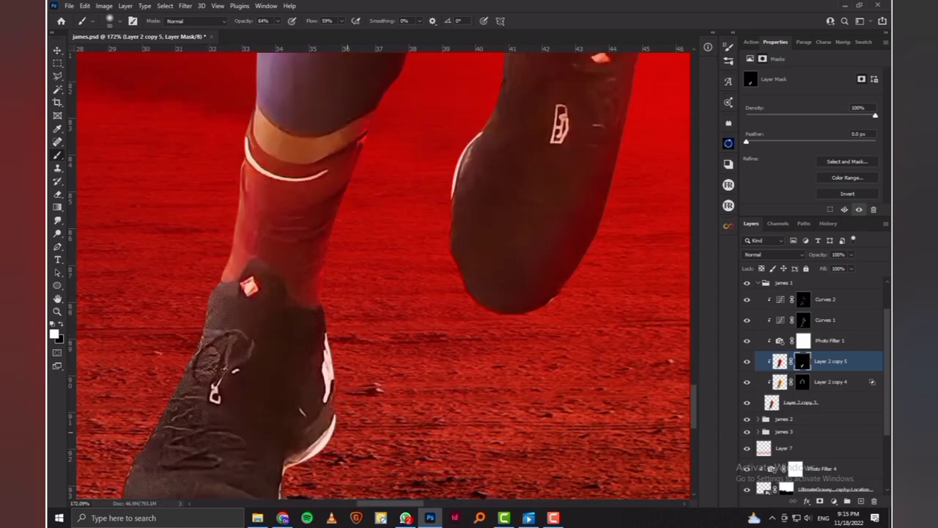
pyautogui.scroll(-5, 381, 234)
pyautogui.scroll(3, 381, 233)
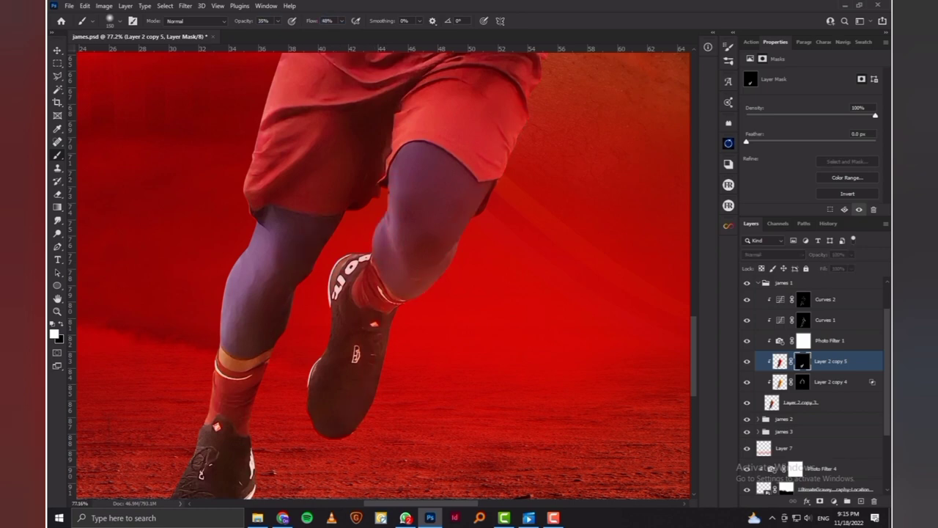
pyautogui.hotkey('ctrl', '0')
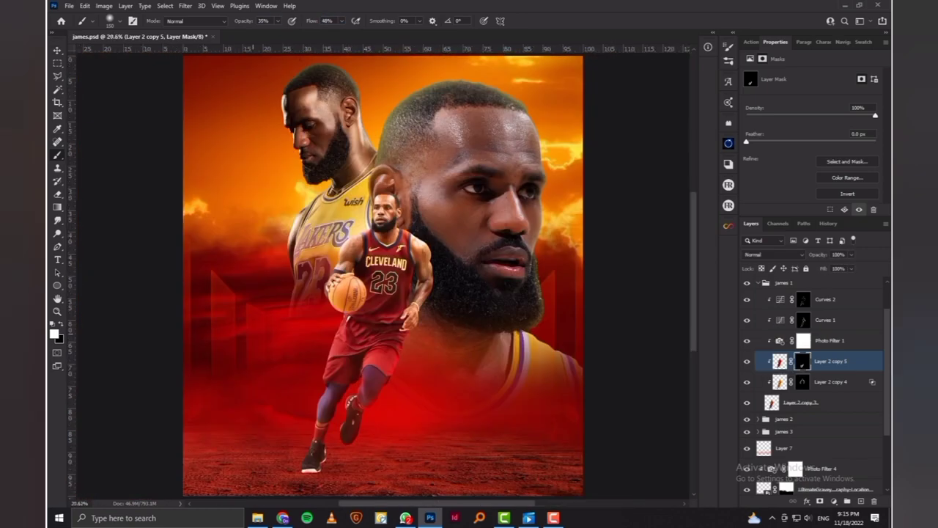
# - Set the JAMES title in the Anton font and enlarge it with Free Transform
pyautogui.click(57, 50)
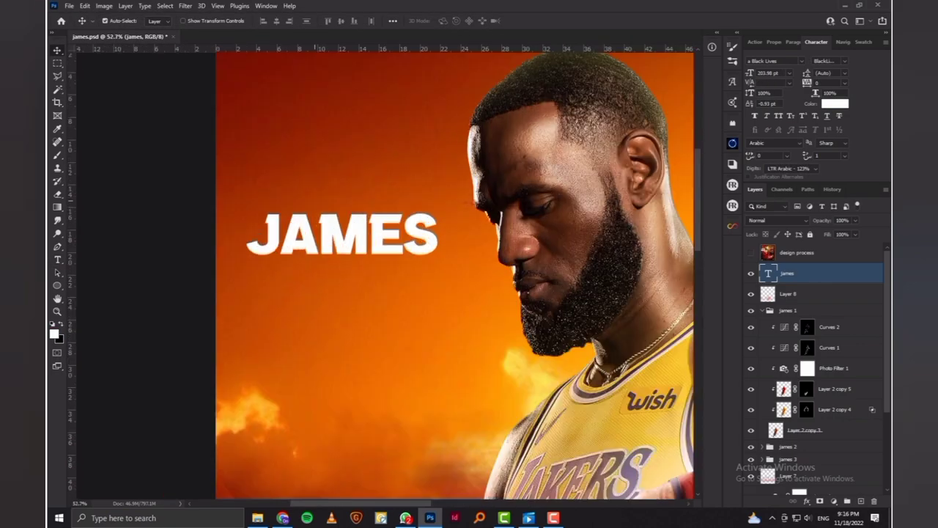
pyautogui.write('Acklin')
pyautogui.press('Return')
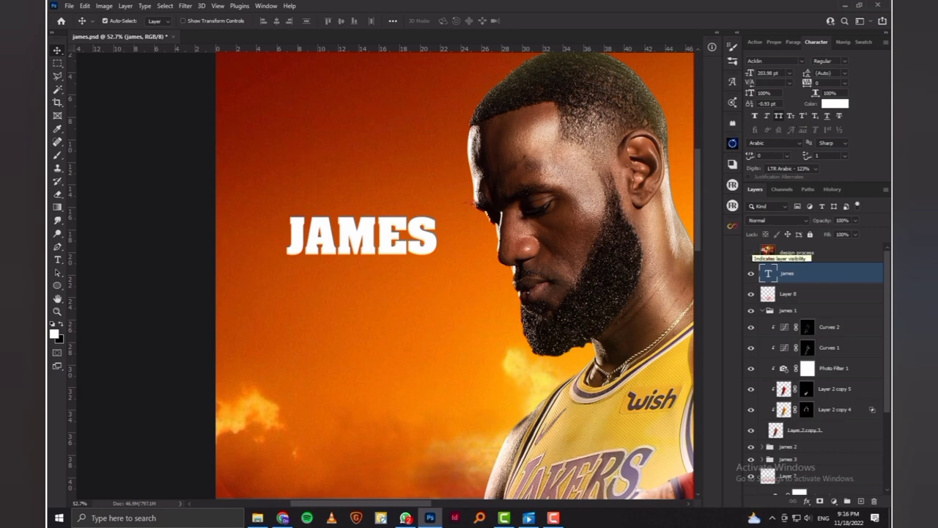
pyautogui.click(802, 61)
pyautogui.write('a Black Lives')
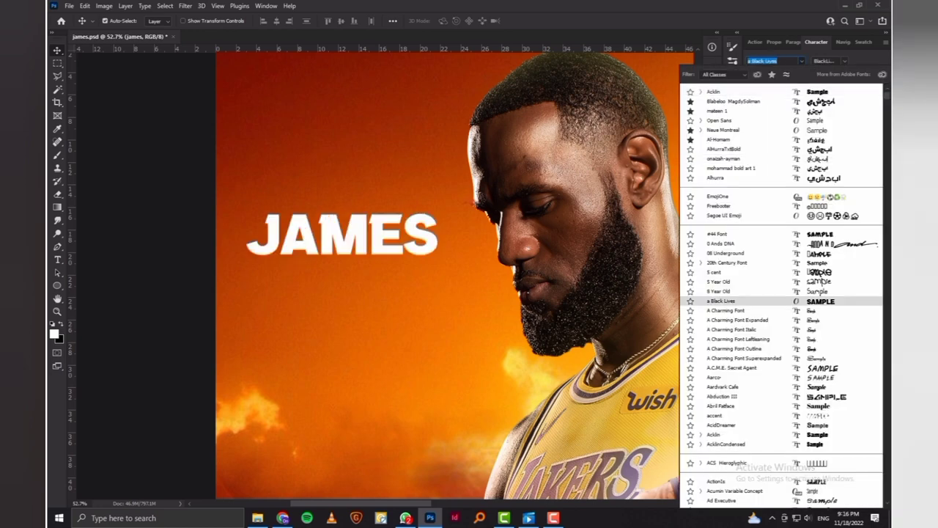
pyautogui.press('Down')
pyautogui.press('Down')
pyautogui.press('Down')
pyautogui.press('Down')
pyautogui.press('Down')
pyautogui.press('Down')
pyautogui.press('Down')
pyautogui.press('Down')
pyautogui.press('Down')
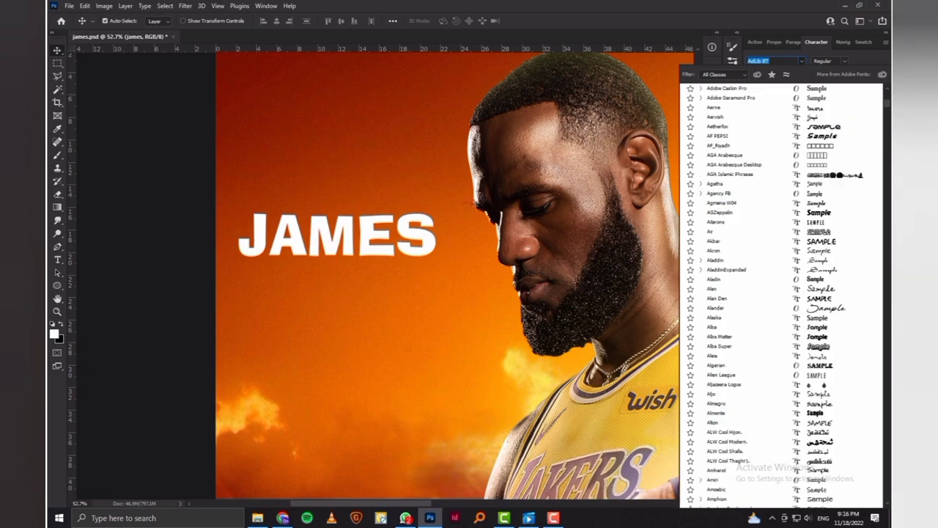
pyautogui.press('Down')
pyautogui.press('Down')
pyautogui.press('Down')
pyautogui.press('Down')
pyautogui.press('Down')
pyautogui.press('Down')
pyautogui.press('Down')
pyautogui.press('Down')
pyautogui.press('Down')
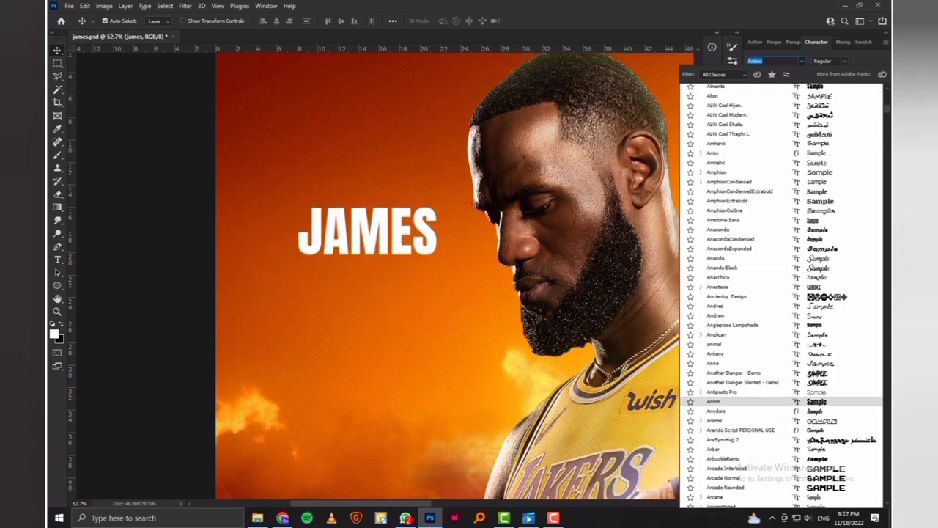
pyautogui.press('Return')
pyautogui.hotkey('ctrl', 't')
pyautogui.moveTo(297, 207); pyautogui.dragTo(260, 198)
pyautogui.press('Return')
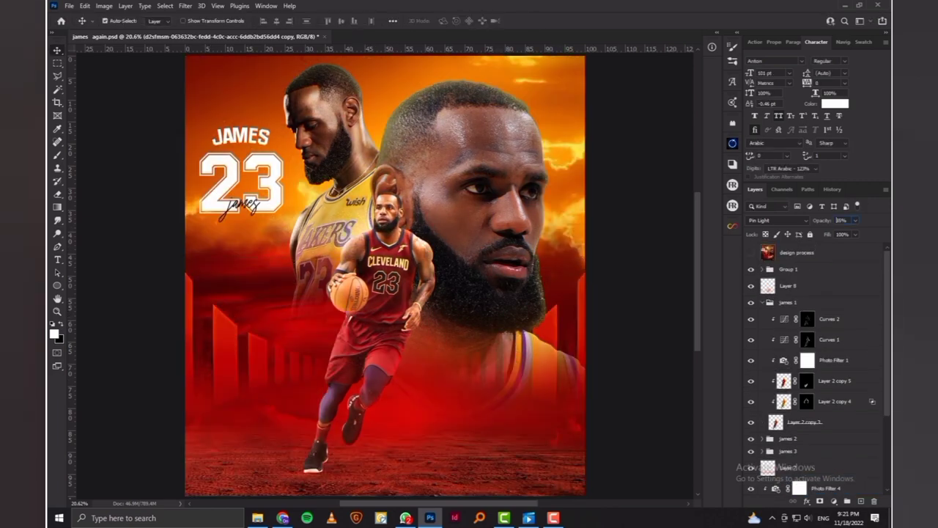
# - Paint on the layer mask, then restack the orange corridor background copy and send it to the bottom
pyautogui.press('b')
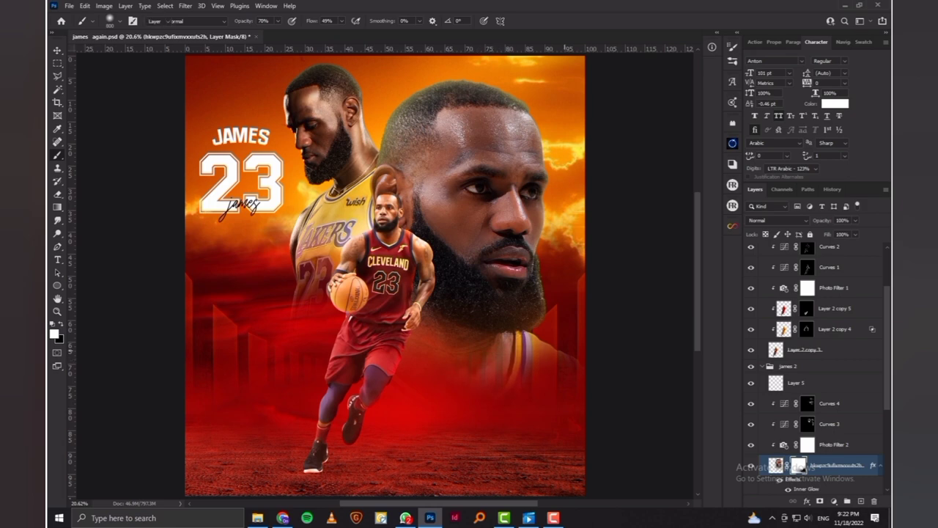
pyautogui.hotkey('alt', ',')
pyautogui.press('v')
pyautogui.hotkey('ctrl', ']')
pyautogui.hotkey('ctrl', ']')
pyautogui.hotkey('ctrl', ']')
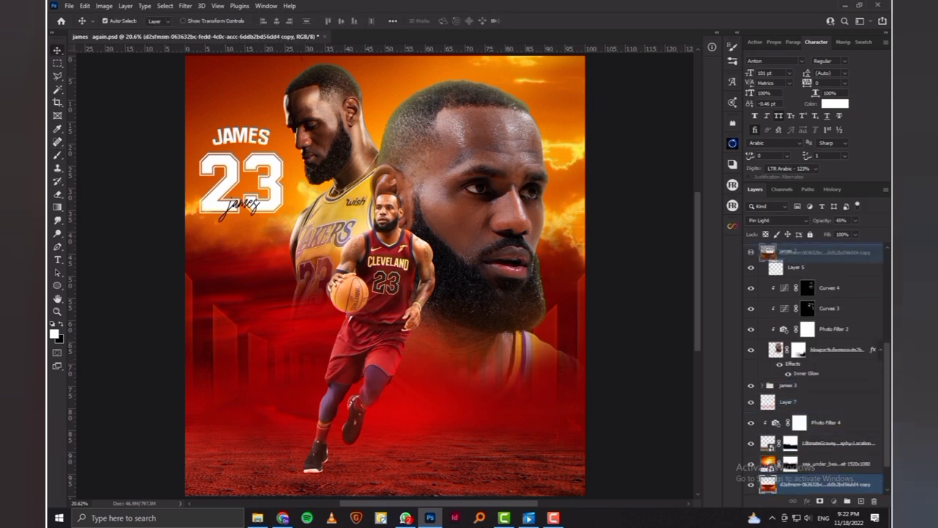
pyautogui.hotkey('ctrl', ']')
pyautogui.hotkey('ctrl', ']')
pyautogui.hotkey('ctrl', 'shift', '[')
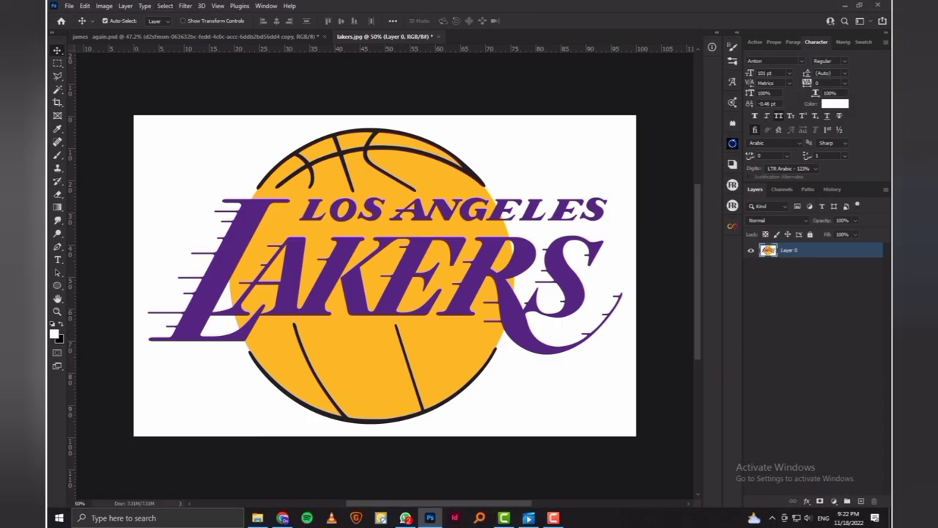
# - Use Color Range to delete the yellow ball and white background from the Lakers logo
pyautogui.click(165, 6)
pyautogui.click(183, 125)
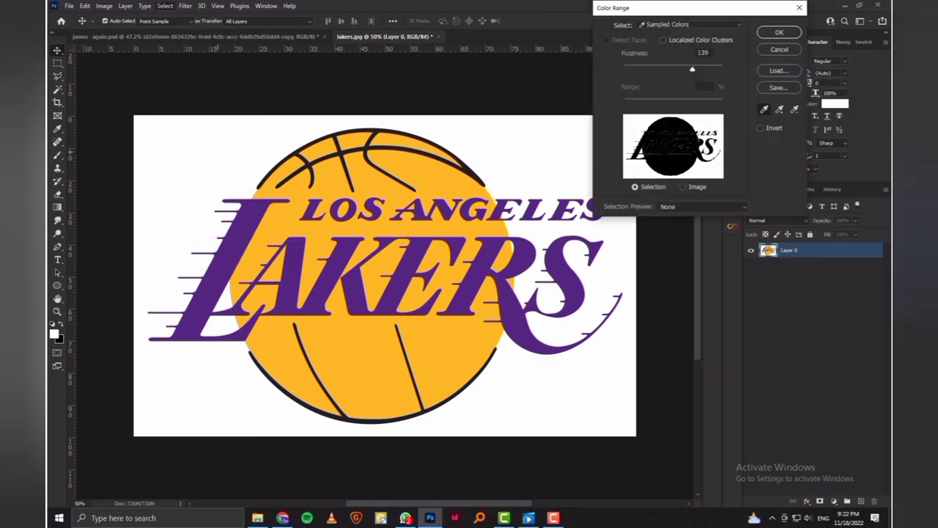
pyautogui.click(411, 381)
pyautogui.click(779, 33)
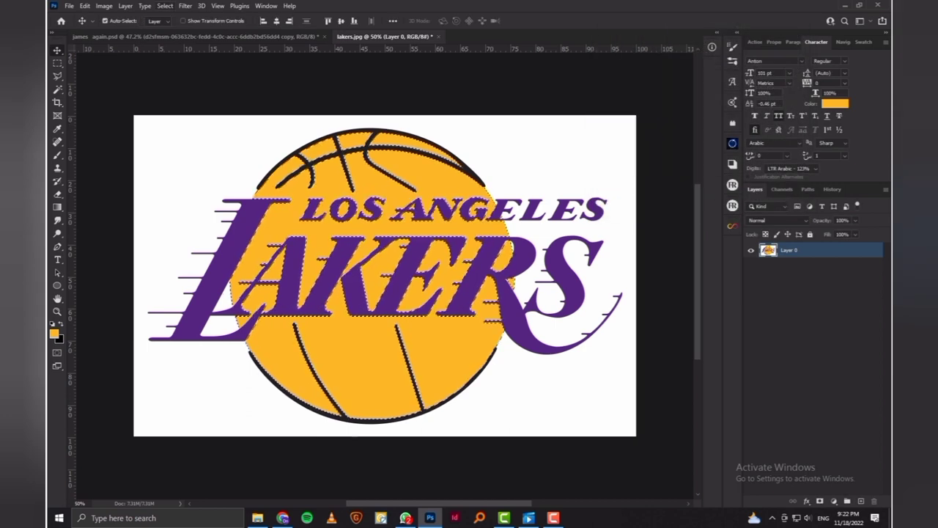
pyautogui.press('Delete')
pyautogui.click(165, 6)
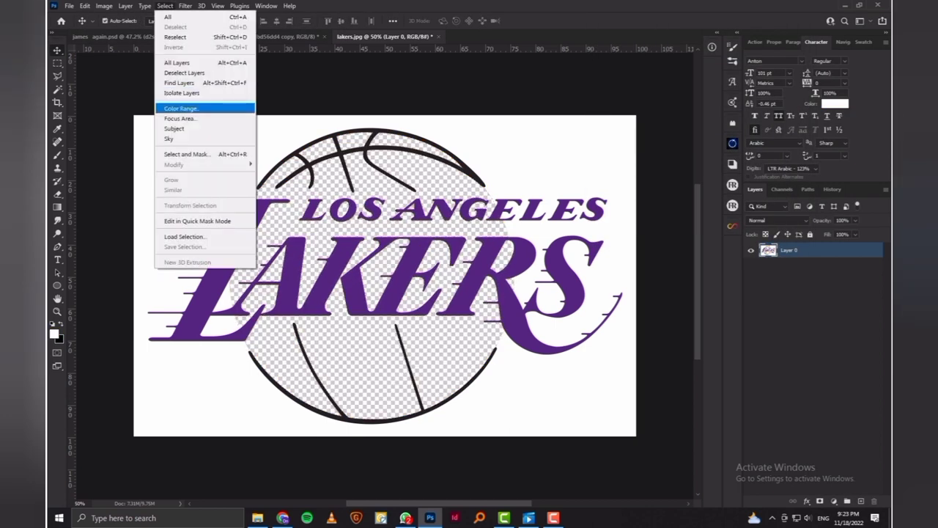
pyautogui.click(180, 109)
pyautogui.click(778, 32)
pyautogui.press('Delete')
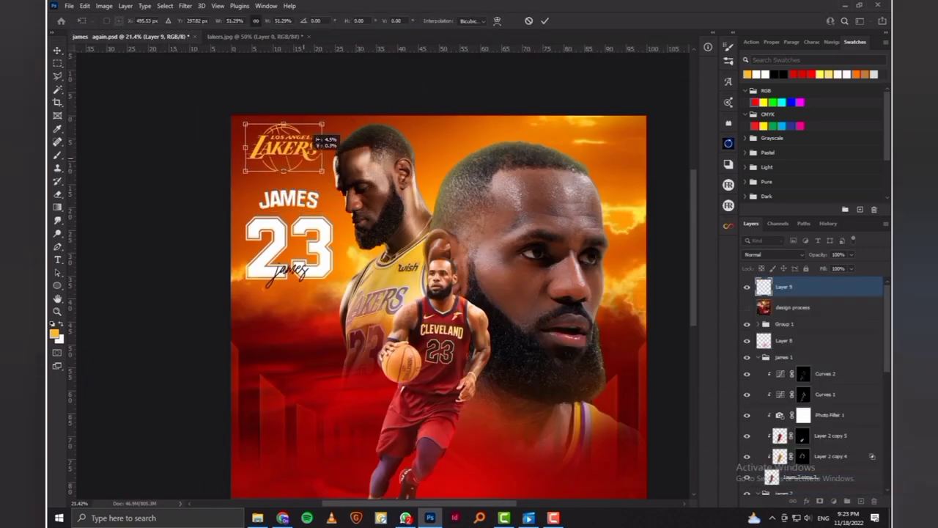
# - Shrink the logo into the poster's top-left corner and close lakers.jpg
pyautogui.moveTo(335, 167); pyautogui.dragTo(315, 167)
pyautogui.press('Return')
pyautogui.hotkey('ctrl', '0')
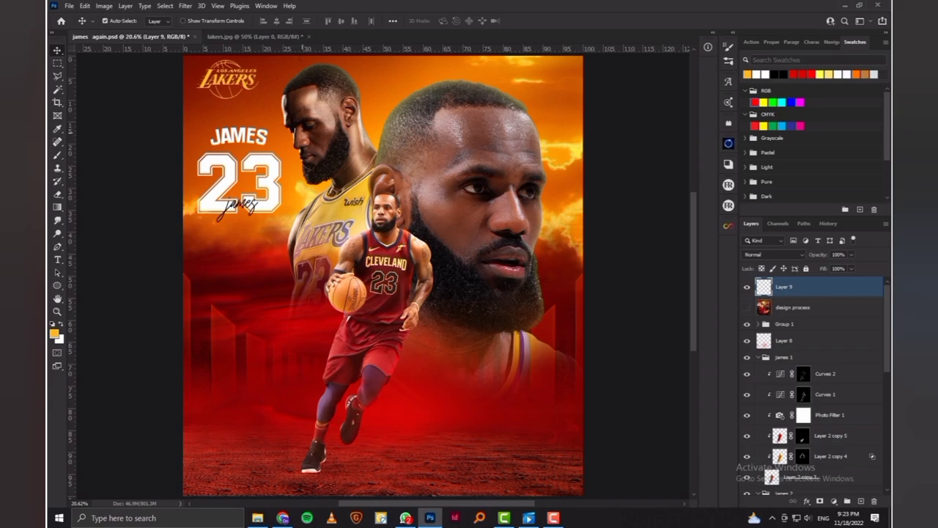
pyautogui.click(309, 36)
# - Discard lakers.jpg changes and place the dunk photo at the poster's top, scaled to about 82%
pyautogui.press('n')
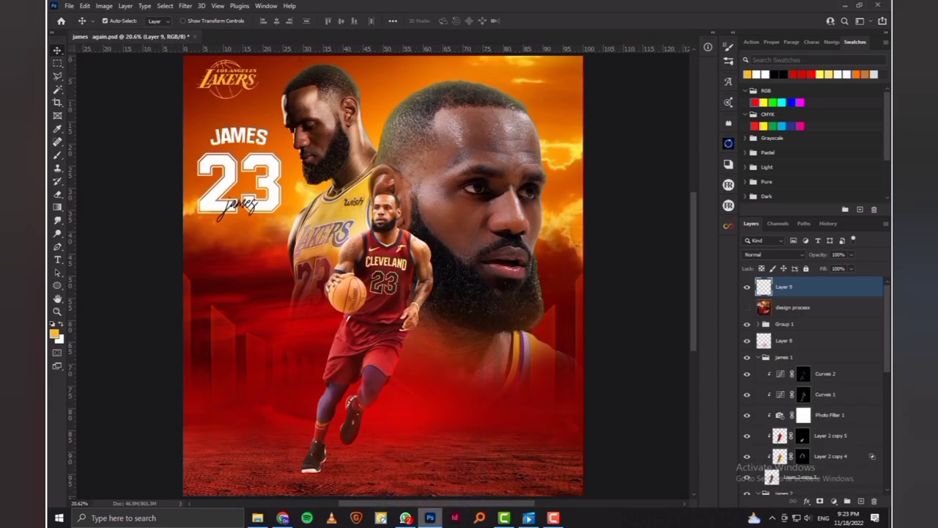
pyautogui.click(257, 517)
pyautogui.moveTo(440, 293)
pyautogui.mouseDown()
pyautogui.moveTo(382, 275)
pyautogui.moveTo(408, 103)
pyautogui.mouseUp()
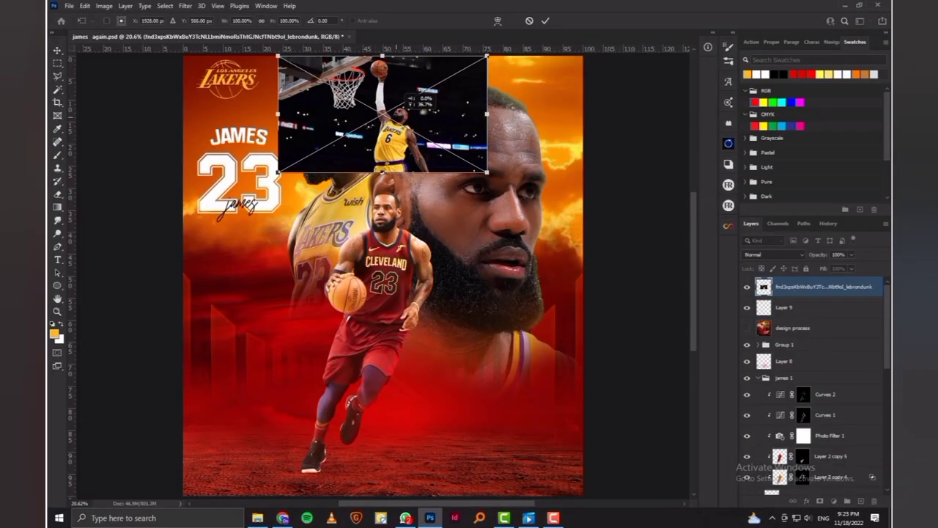
pyautogui.hotkey('ctrl', 'shift', '[')
pyautogui.hotkey('ctrl', ']')
pyautogui.hotkey('ctrl', ']')
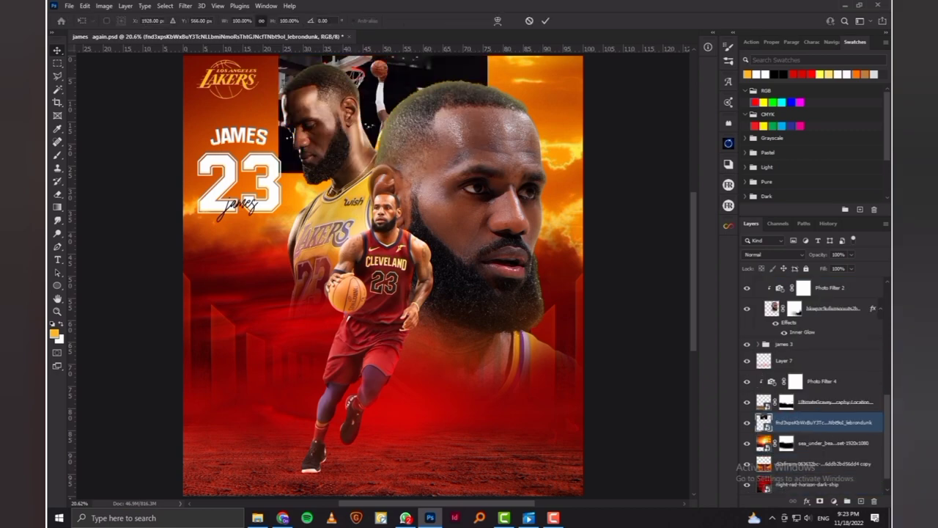
pyautogui.moveTo(488, 135); pyautogui.dragTo(468, 135)
pyautogui.press('Return')
# - Blend the dunk photo with Screen mode and add a layer mask with default colours
pyautogui.click(774, 254)
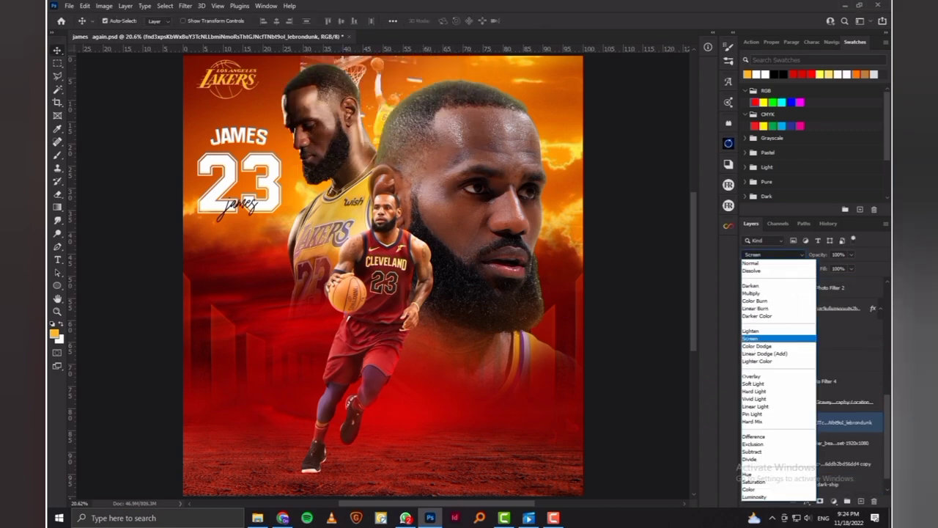
pyautogui.click(763, 339)
pyautogui.scroll(3, 381, 279)
pyautogui.press('b')
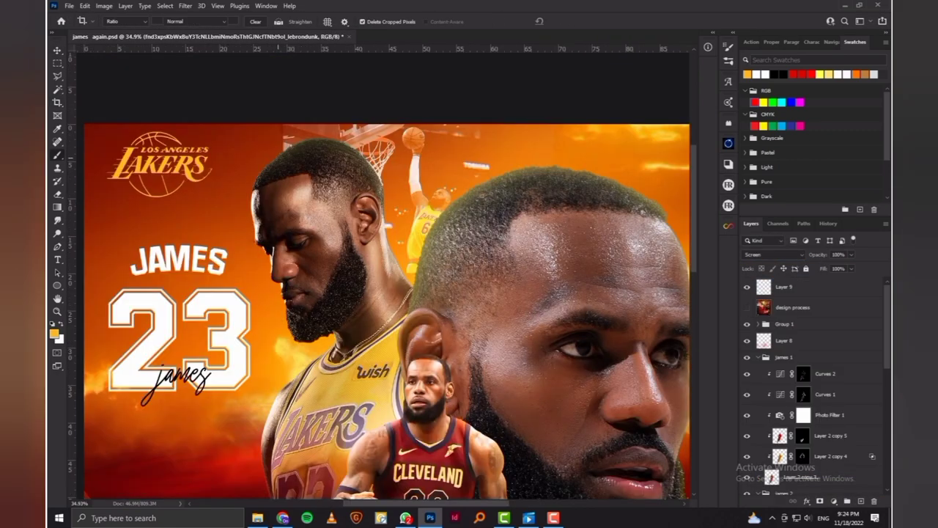
pyautogui.click(834, 501)
pyautogui.press('d')
pyautogui.scroll(-1, 814, 381)
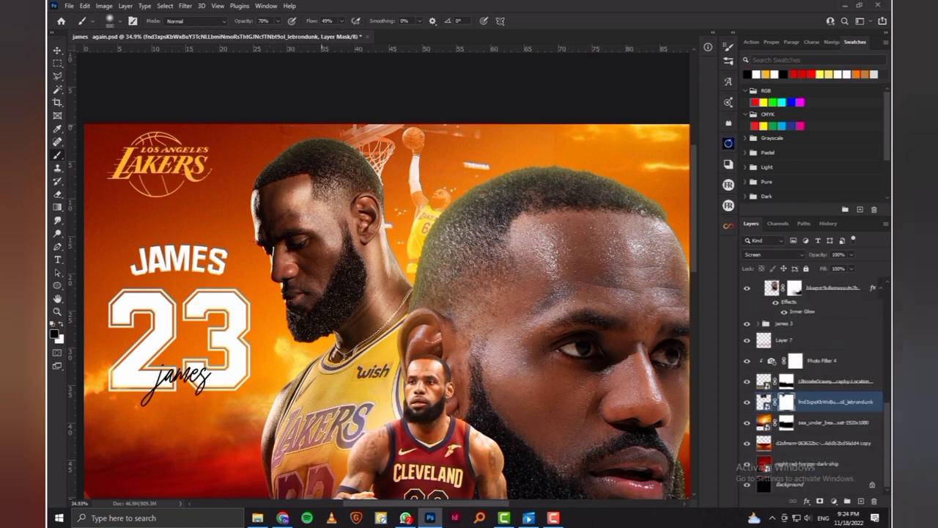
# - Add empty Layer 10, then place the hoop image at the upper right and duplicate it
pyautogui.hotkey('ctrl', 'shift', 'alt', 'n')
pyautogui.click(764, 102)
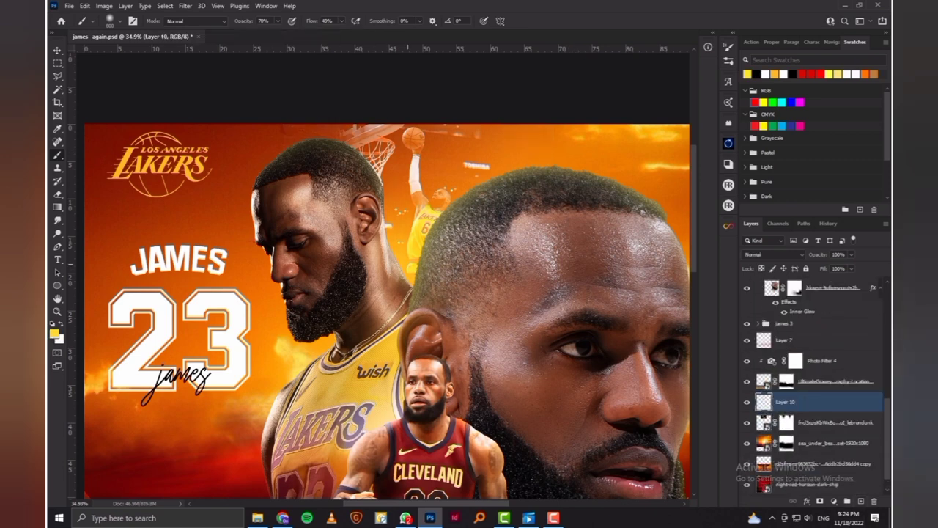
pyautogui.hotkey('ctrl', '0')
pyautogui.press('v')
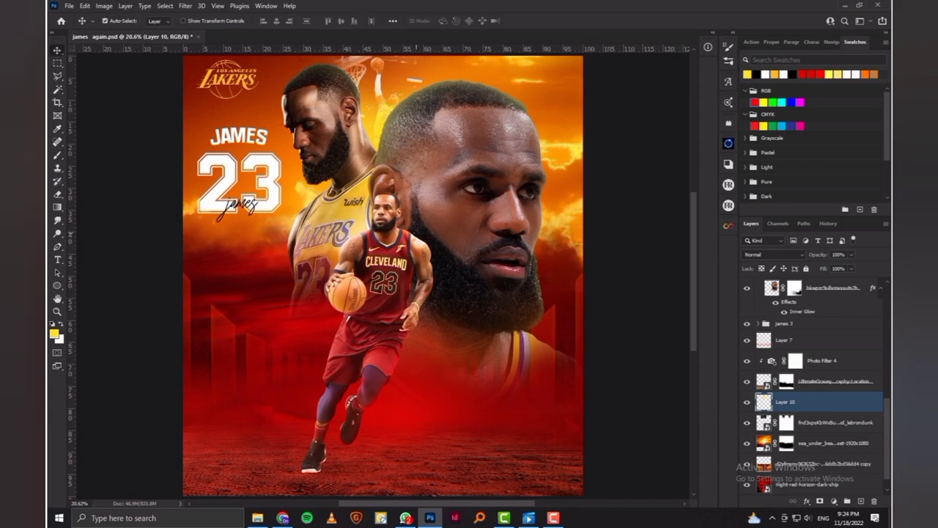
pyautogui.hotkey('alt', 'Tab')
pyautogui.scroll(3, 470, 293)
pyautogui.moveTo(315, 147)
pyautogui.mouseDown()
pyautogui.moveTo(561, 157)
pyautogui.moveTo(572, 118)
pyautogui.mouseUp()
pyautogui.press('Return')
pyautogui.hotkey('ctrl', 'j')
# - Duplicate the hoop again, set the top copy to Multiply, and group the copies into masked Group 2
pyautogui.hotkey('shift', 'alt', 'm')
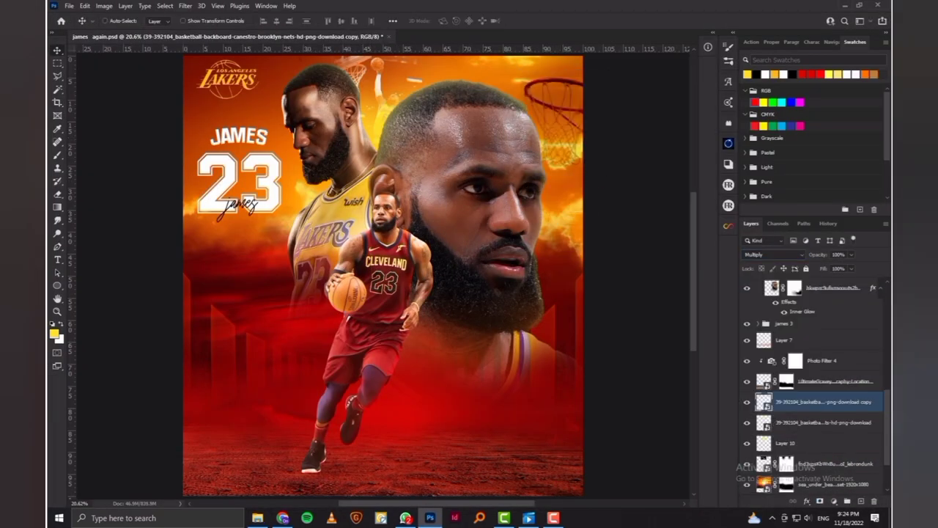
pyautogui.hotkey('ctrl', 'j')
pyautogui.hotkey('ctrl', 'j')
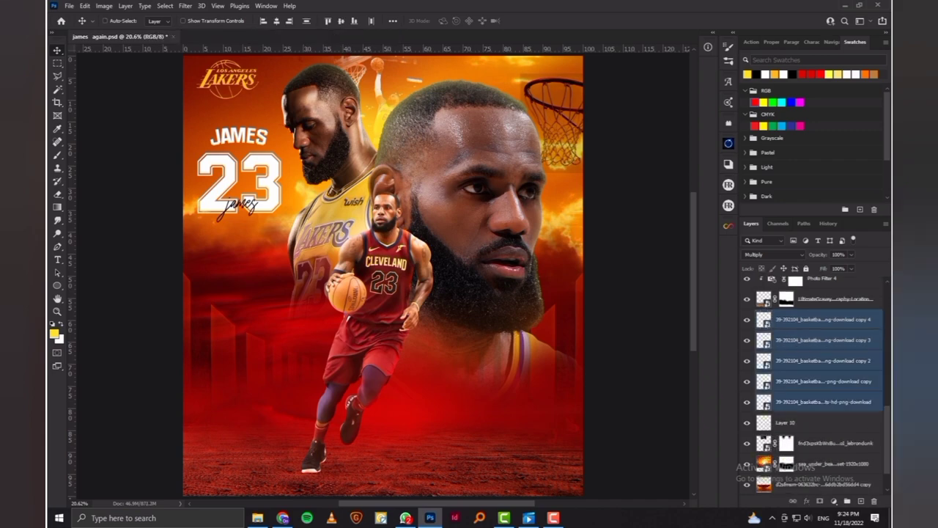
pyautogui.hotkey('ctrl', 'g')
pyautogui.scroll(3, 586, 147)
pyautogui.press('b')
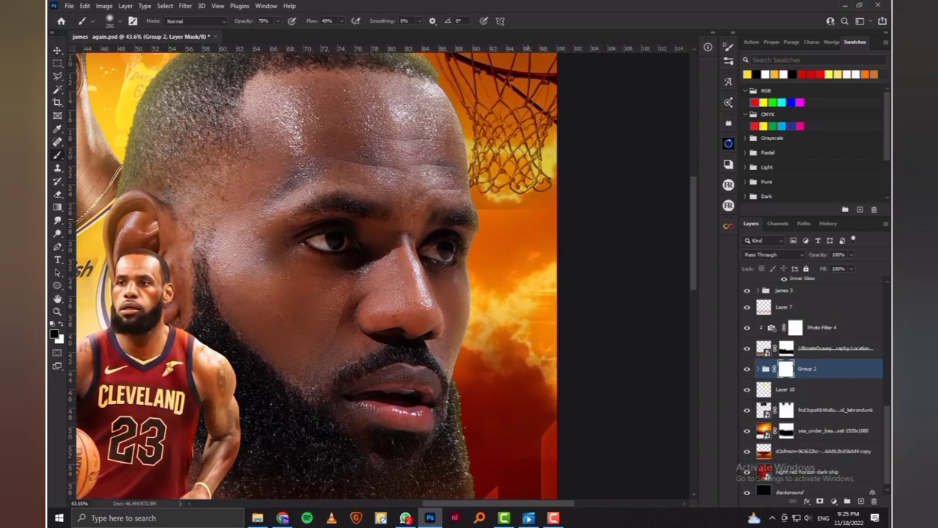
pyautogui.scroll(3, 484, 192)
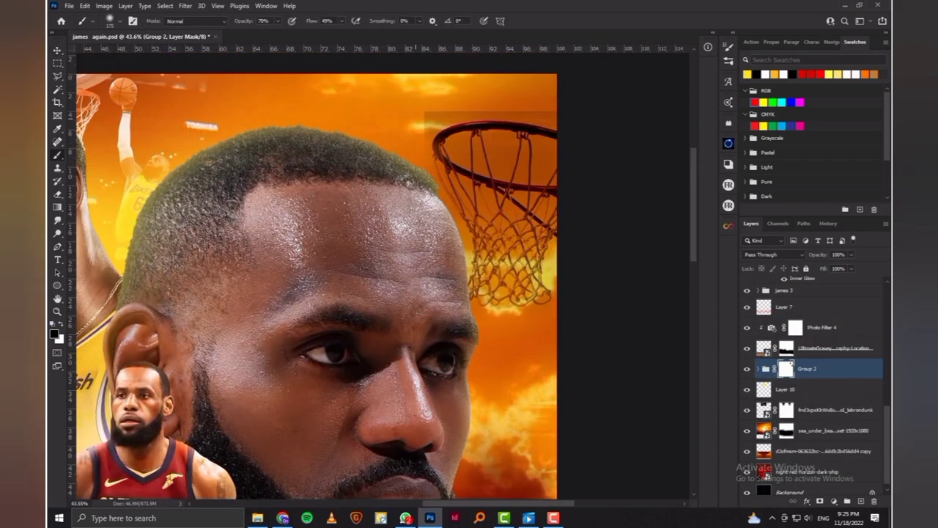
pyautogui.hotkey('ctrl', '0')
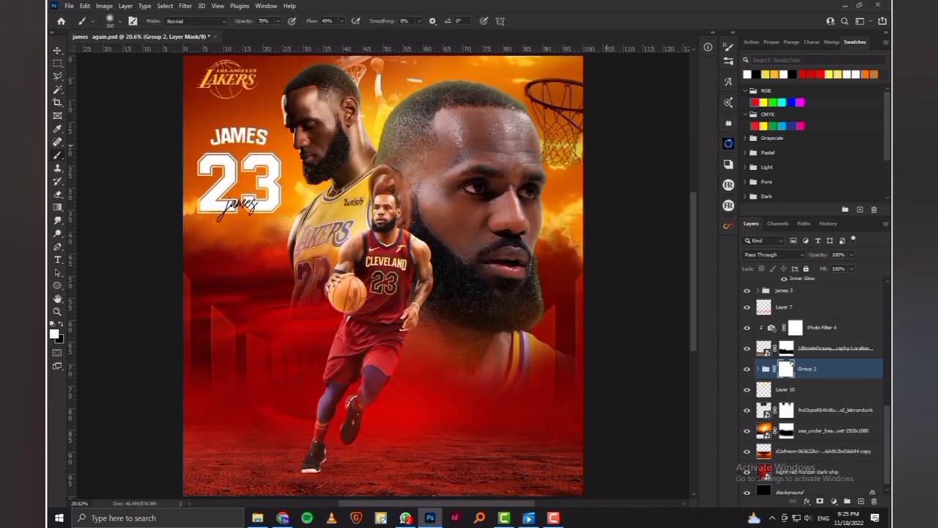
pyautogui.click(431, 517)
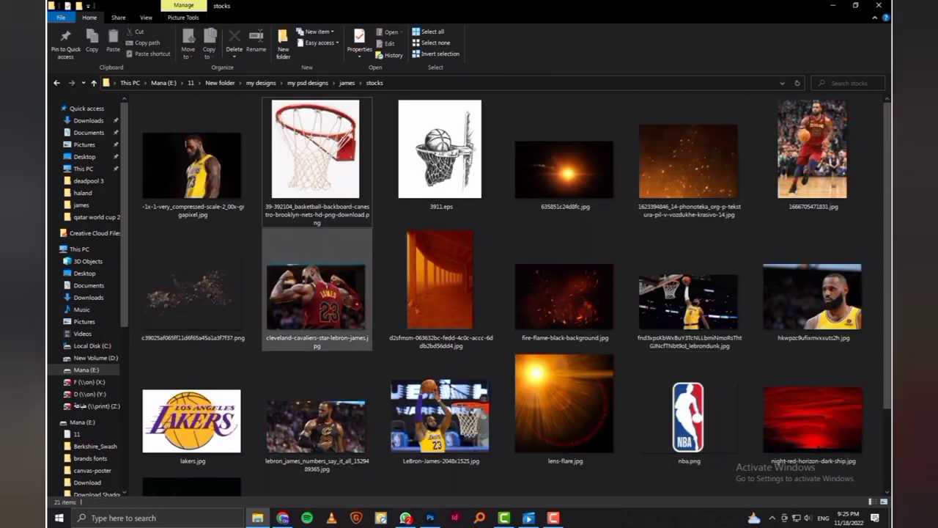
# - Duplicate the player layer, fill it black, and distort it into a flat ground shadow
pyautogui.click(430, 518)
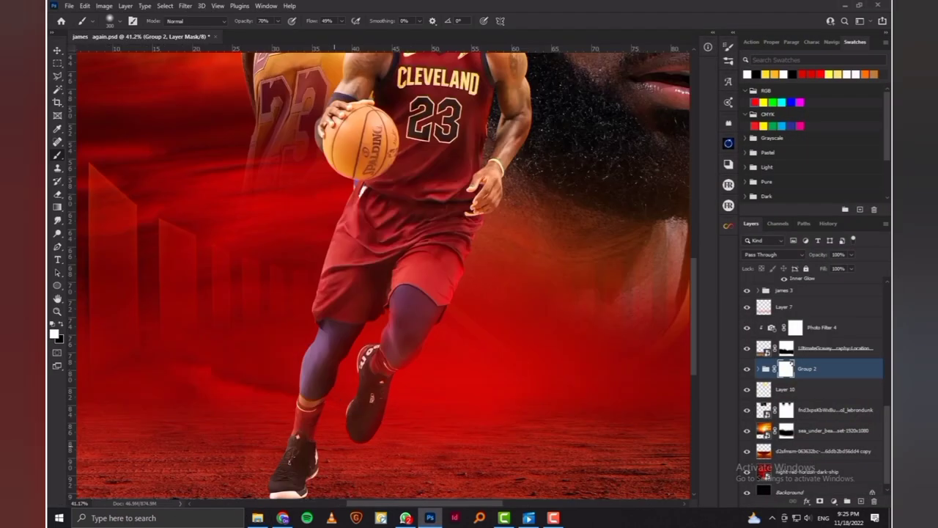
pyautogui.scroll(-2, 340, 365)
pyautogui.rightClick(340, 365)
pyautogui.press('Escape')
pyautogui.click(799, 402)
pyautogui.hotkey('ctrl', 'j')
pyautogui.click(800, 423)
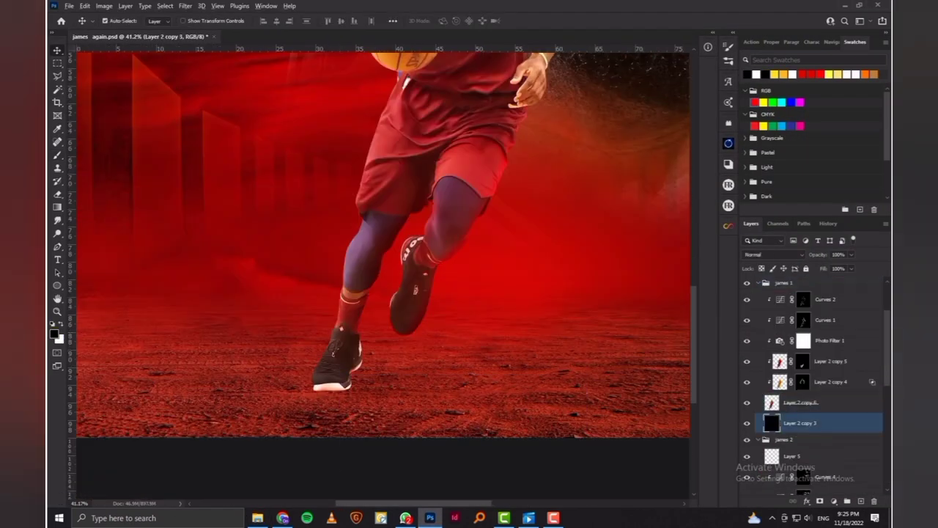
pyautogui.hotkey('ctrl', 't')
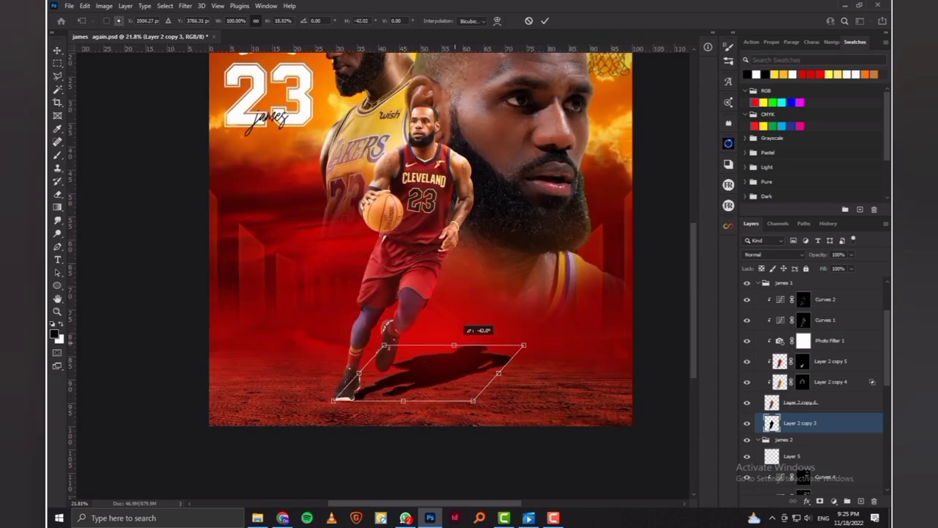
pyautogui.moveTo(484, 327); pyautogui.dragTo(494, 339)
pyautogui.press('Return')
# - Gaussian-blur the shadow and paint extra soft shadow under the shoes on new Layer 11
pyautogui.click(185, 6)
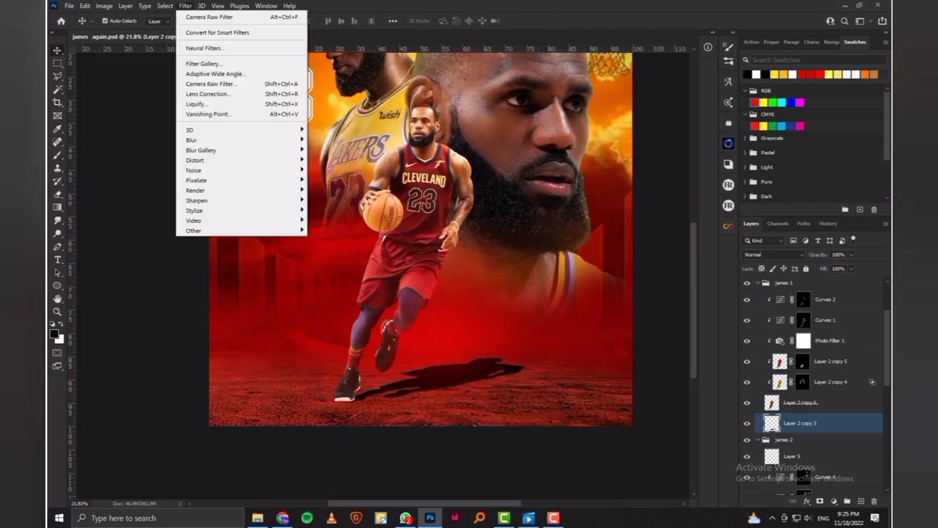
pyautogui.click(345, 181)
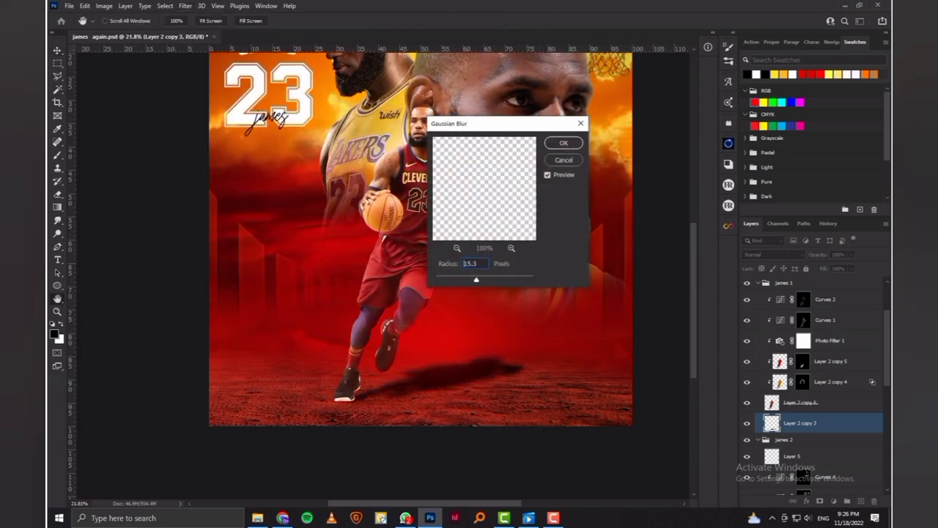
pyautogui.press('Return')
pyautogui.press('b')
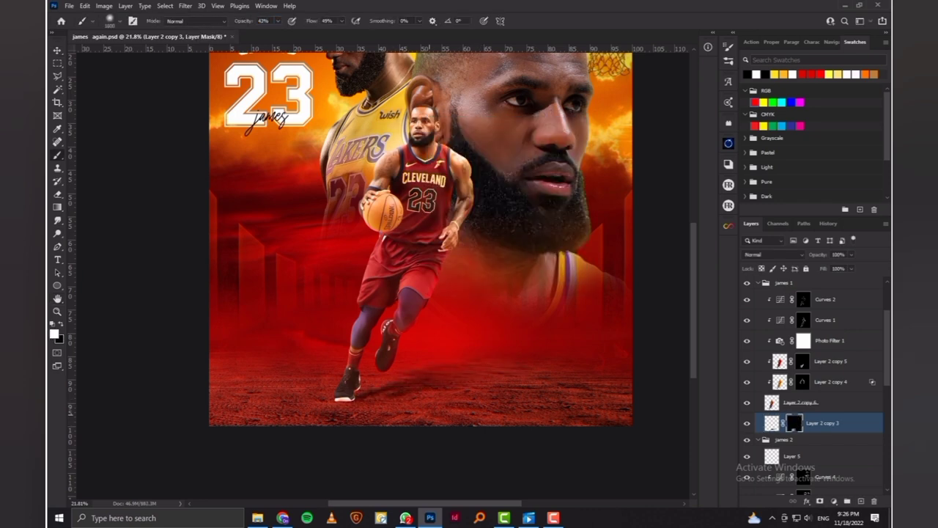
pyautogui.hotkey('ctrl', 'shift', 'alt', 'n')
pyautogui.scroll(5, 399, 407)
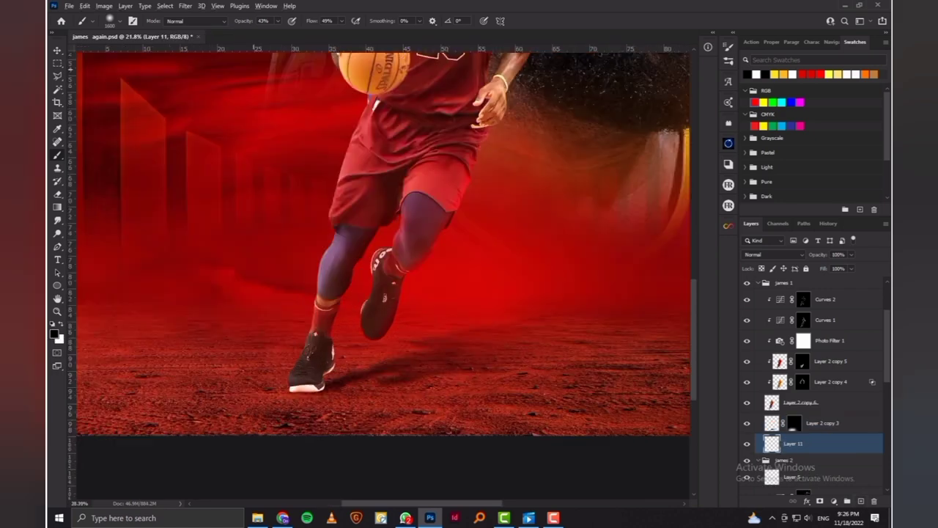
pyautogui.rightClick(412, 407)
pyautogui.press('Return')
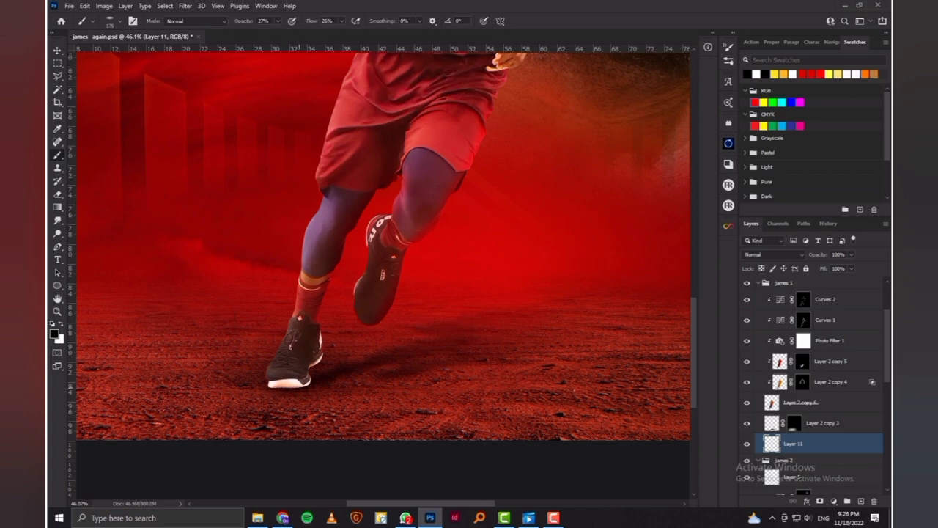
pyautogui.scroll(-5, 399, 407)
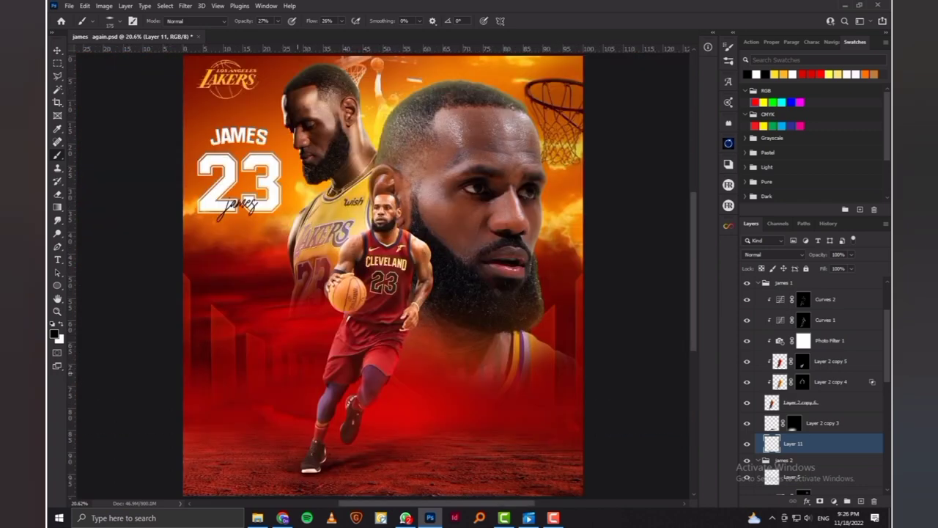
pyautogui.hotkey('alt', 'Tab')
pyautogui.hotkey('alt', 'Tab')
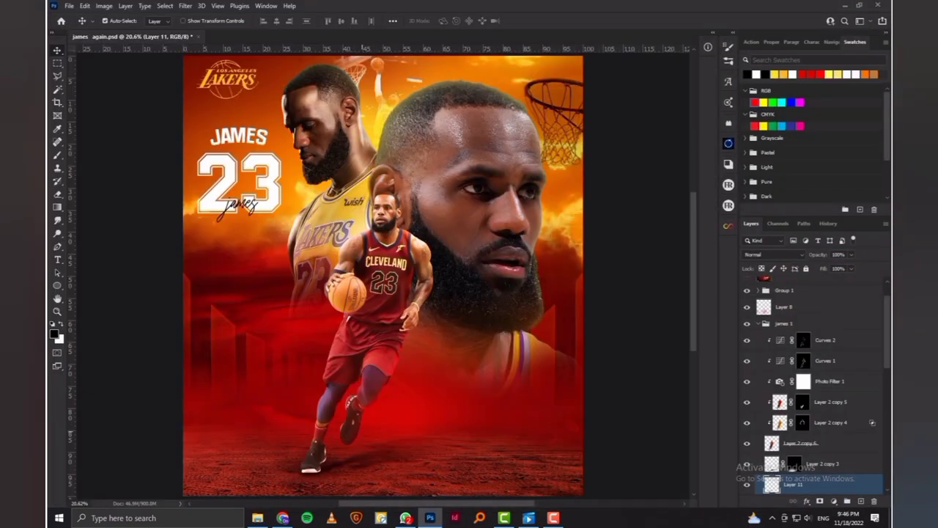
# - Scale and flatten the court into a wide perspective floor strip at the poster bottom
pyautogui.moveTo(383, 317); pyautogui.dragTo(389, 384)
pyautogui.moveTo(383, 140); pyautogui.dragTo(383, 332)
pyautogui.moveTo(607, 332); pyautogui.dragTo(584, 332)
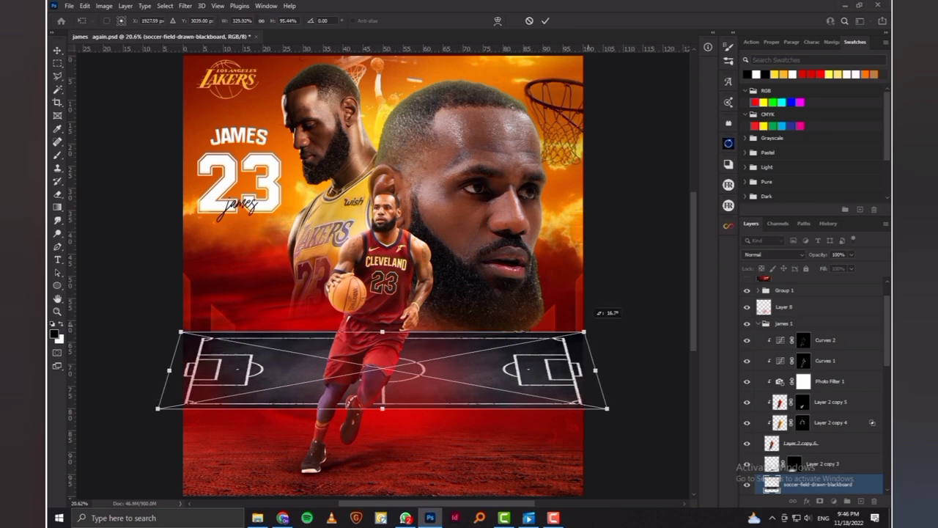
pyautogui.moveTo(607, 408); pyautogui.dragTo(662, 408)
pyautogui.moveTo(383, 366); pyautogui.dragTo(382, 462)
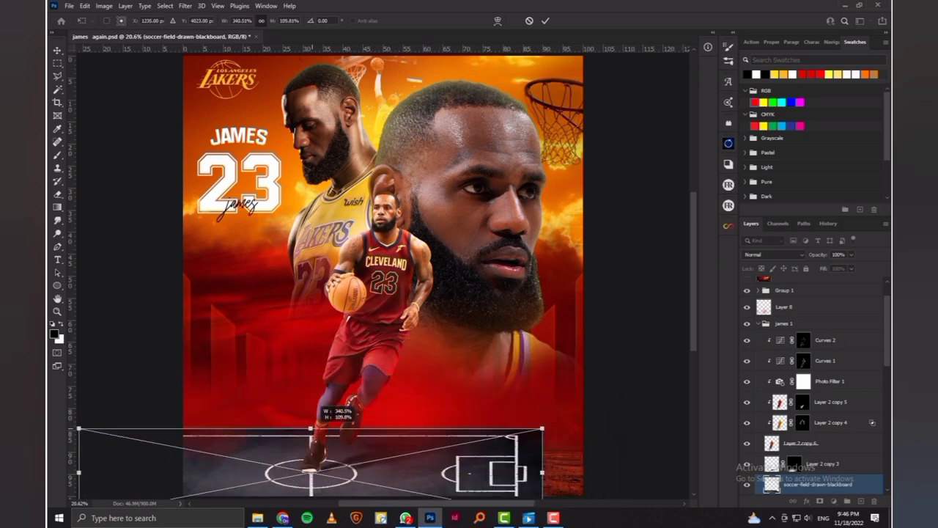
pyautogui.press('Return')
# - Widen the court's perspective floor shape with a second transform
pyautogui.hotkey('ctrl', 't')
pyautogui.moveTo(130, 363); pyautogui.dragTo(80, 360)
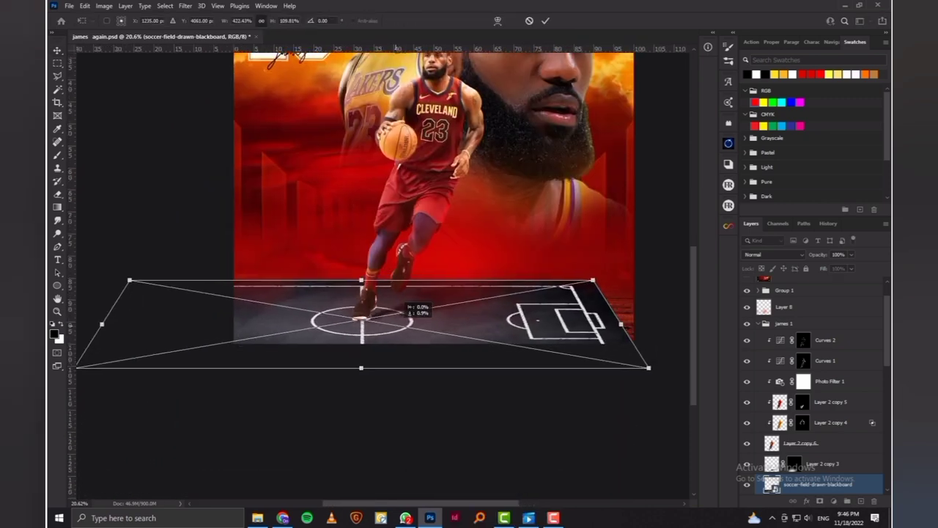
pyautogui.moveTo(362, 274); pyautogui.dragTo(361, 287)
pyautogui.press('Return')
# - Try Vivid Light and nearby modes, then blend the court as Color Dodge at 25%
pyautogui.click(773, 255)
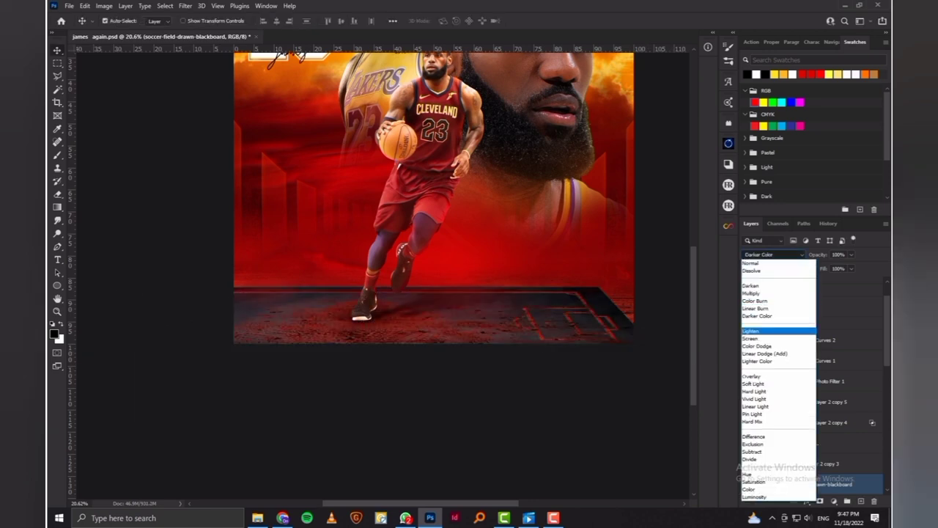
pyautogui.click(763, 399)
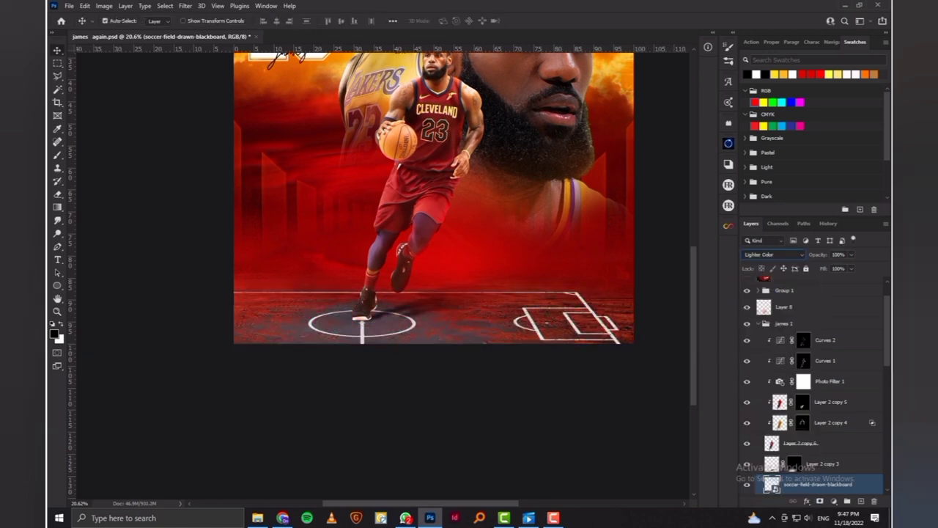
pyautogui.press('Down')
pyautogui.press('Down')
pyautogui.press('Down')
pyautogui.press('Down')
pyautogui.press('Down')
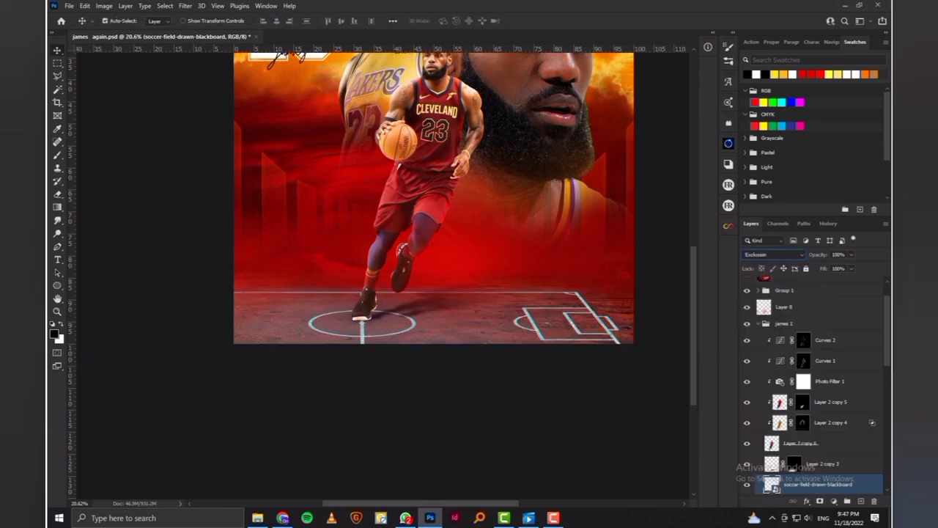
pyautogui.press('Down')
pyautogui.click(774, 254)
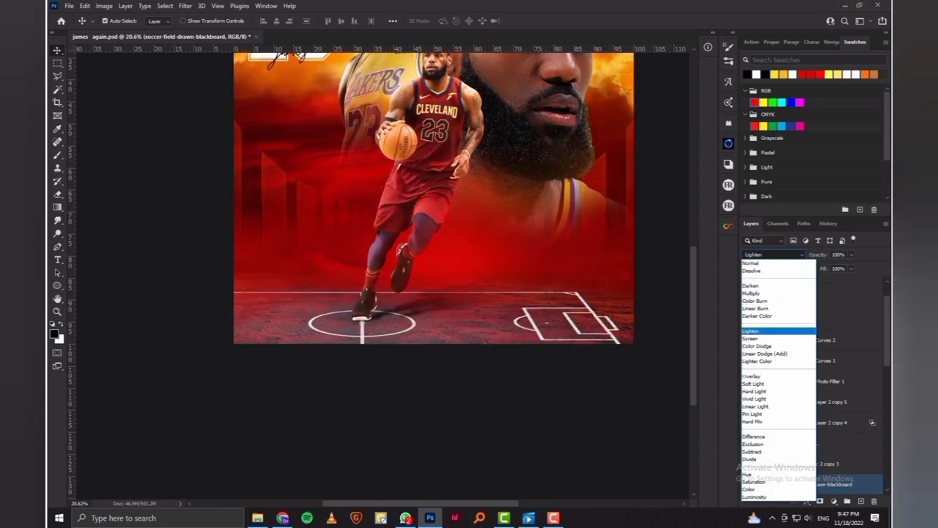
pyautogui.click(762, 341)
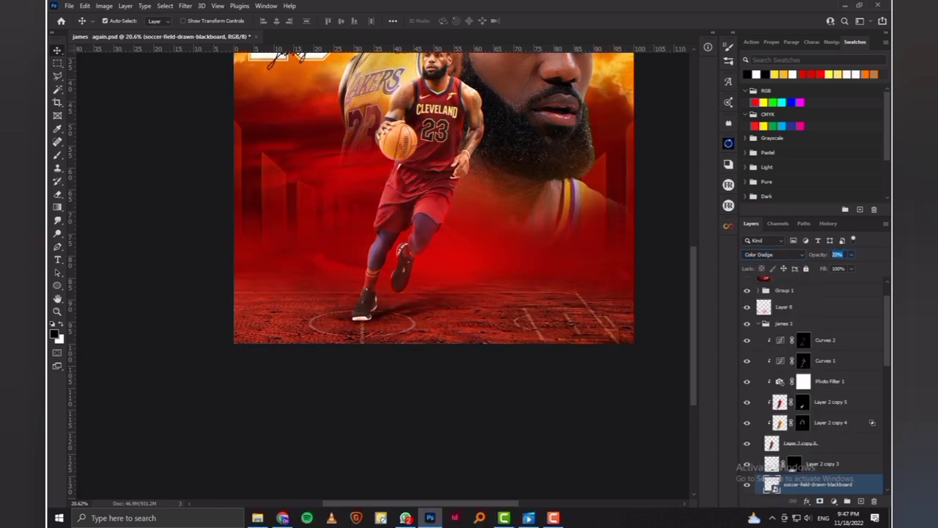
pyautogui.write('25')
pyautogui.scroll(5, 440, 220)
# - Set the brush size to 448 px
pyautogui.press('b')
pyautogui.rightClick(544, 257)
pyautogui.moveTo(636, 281); pyautogui.dragTo(643, 281)
pyautogui.press('Return')
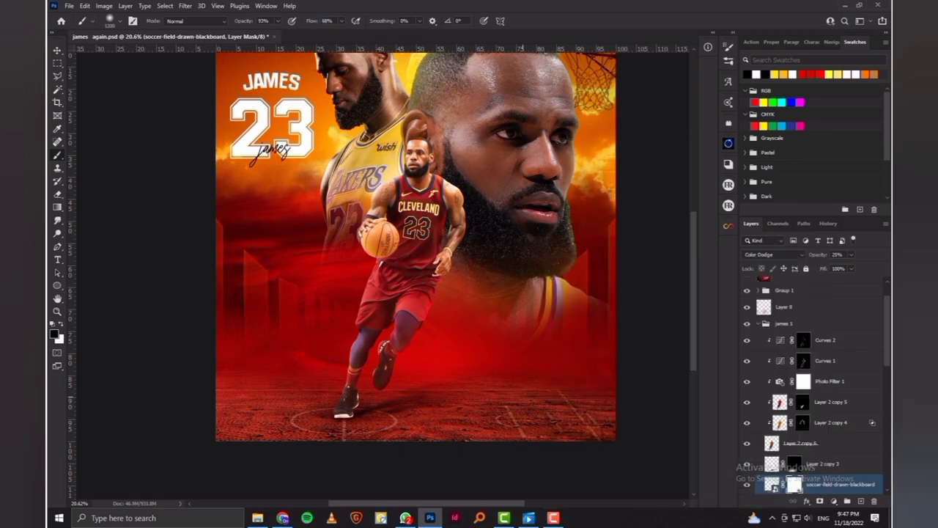
# - Check the court layer's transform and layer options, leaving them unchanged
pyautogui.hotkey('ctrl', 't')
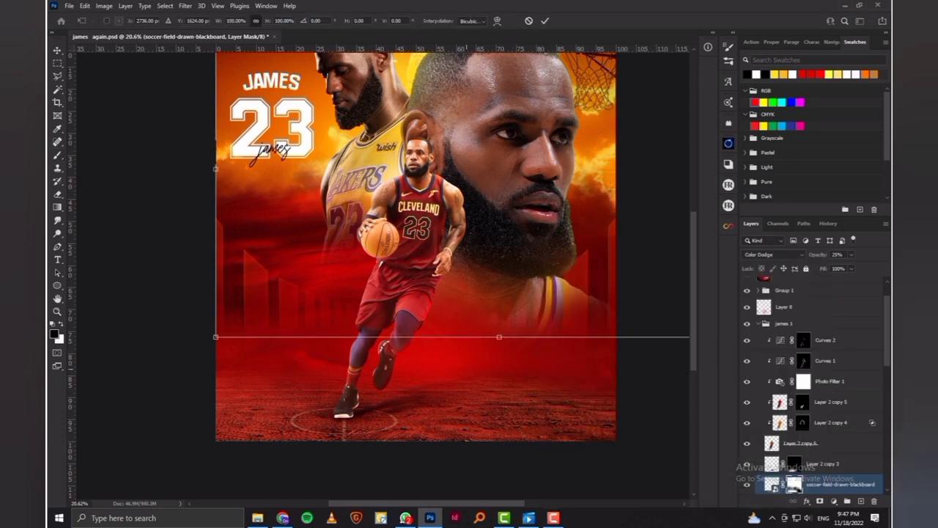
pyautogui.scroll(-3, 356, 292)
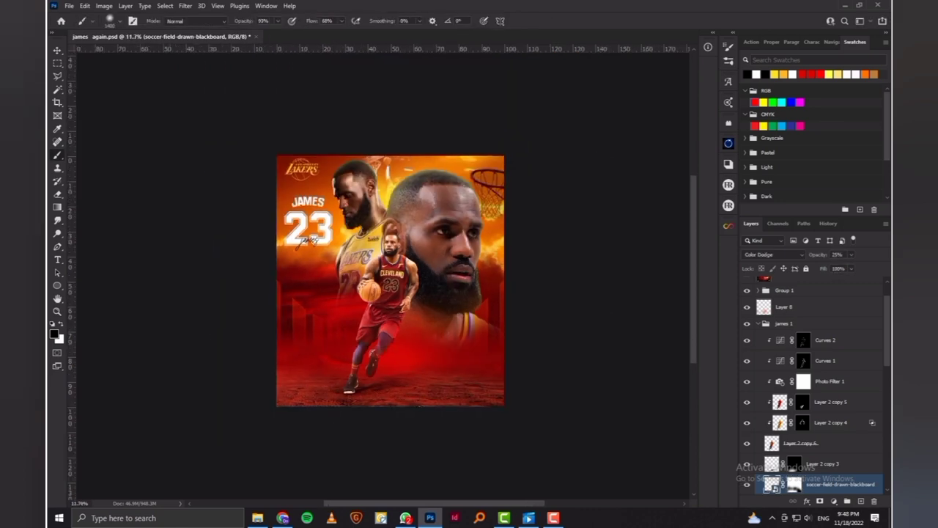
pyautogui.press('Escape')
pyautogui.rightClick(755, 484)
pyautogui.click(785, 313)
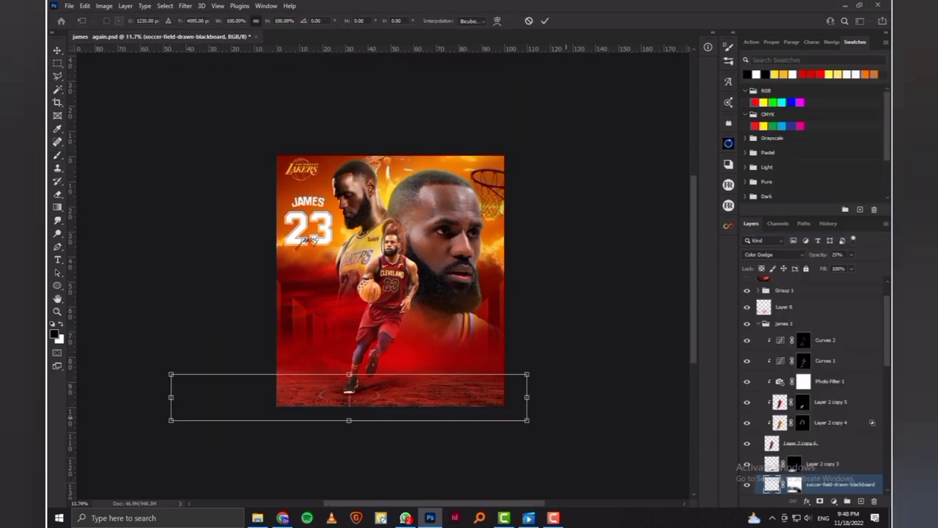
pyautogui.scroll(3, 398, 287)
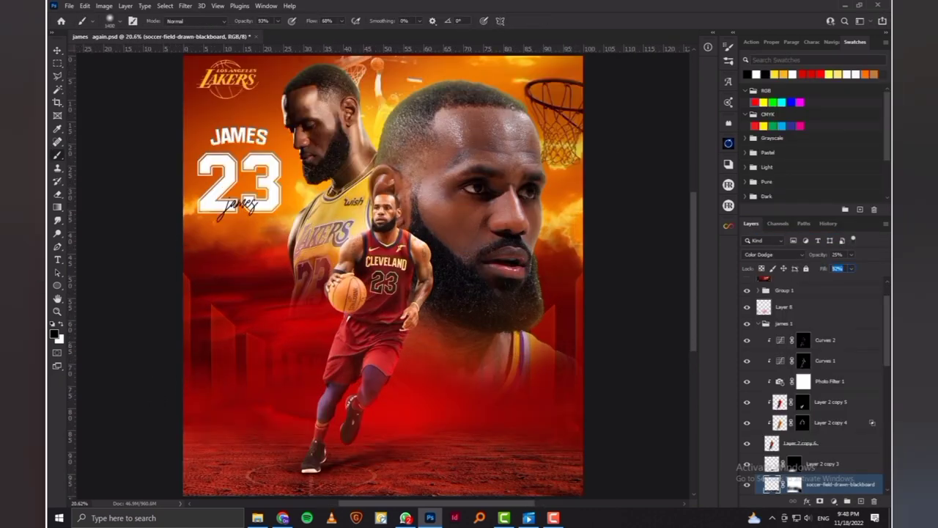
pyautogui.press('v')
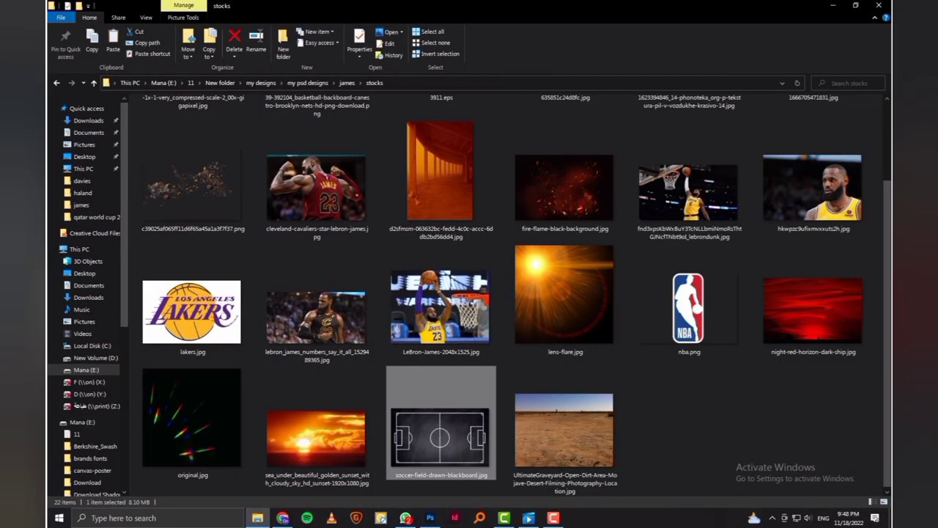
# - Copy the basketball from the dunk photo with an oval selection and drag it into the poster
pyautogui.scroll(5, 371, 147)
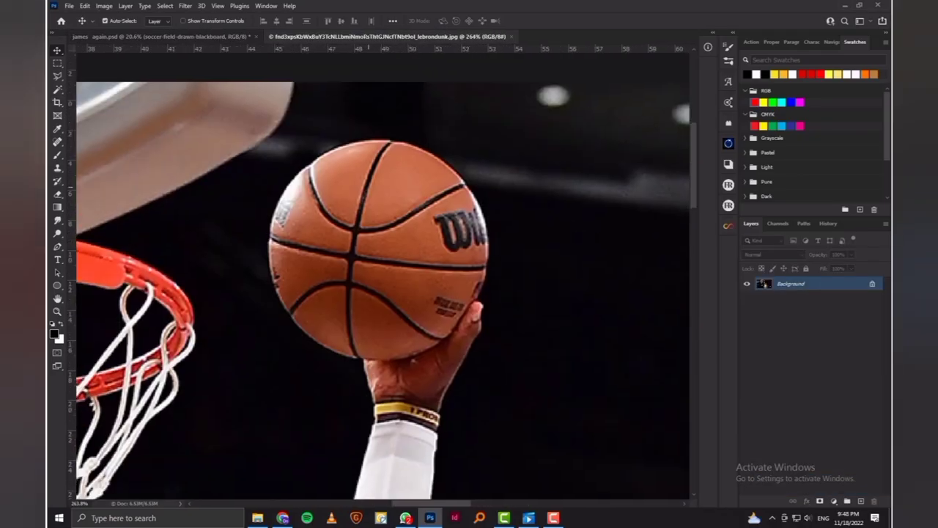
pyautogui.press('m')
pyautogui.moveTo(269, 138); pyautogui.dragTo(489, 360)
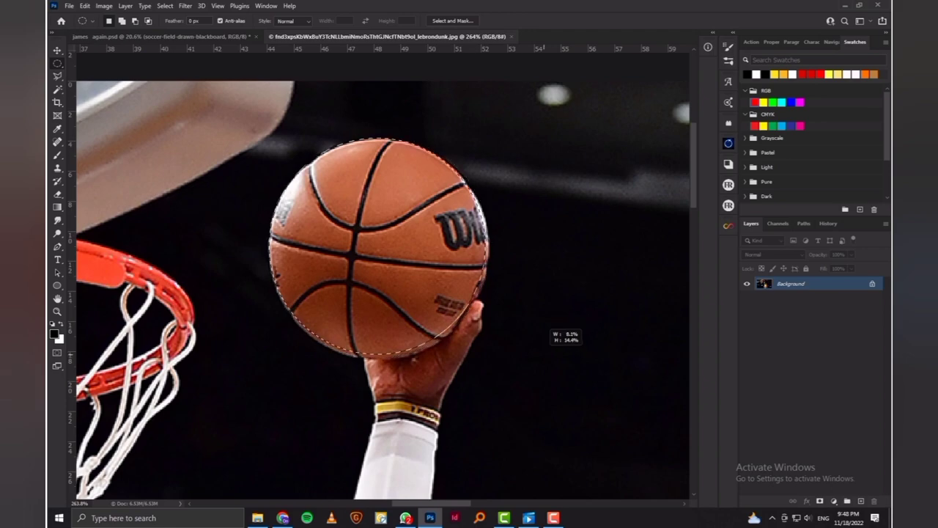
pyautogui.hotkey('ctrl', 'j')
pyautogui.press('v')
pyautogui.moveTo(425, 220)
pyautogui.mouseDown()
pyautogui.moveTo(246, 53)
pyautogui.moveTo(524, 451)
pyautogui.mouseUp()
# - Shrink the pasted basketball and position it mid-floor on the poster
pyautogui.hotkey('ctrl', '+')
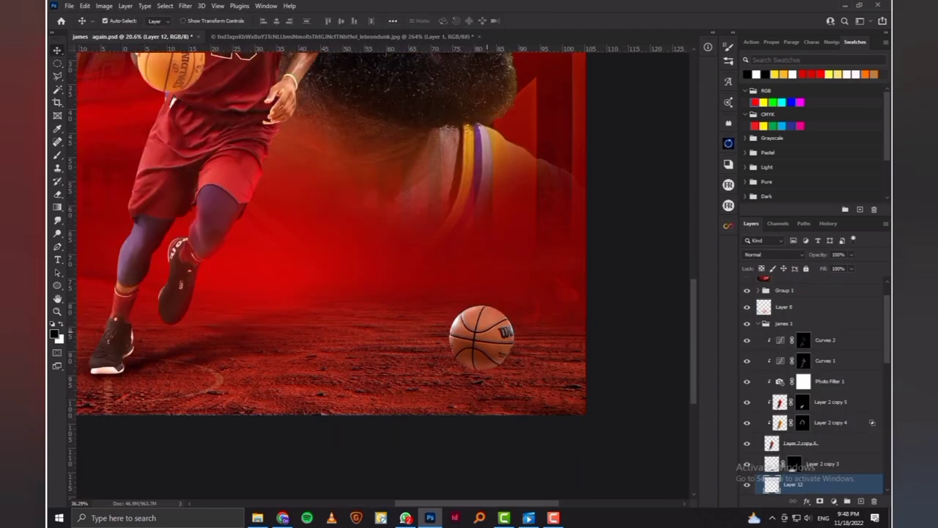
pyautogui.hotkey('ctrl', '+')
pyautogui.press('Delete')
pyautogui.hotkey('alt', 'Tab')
pyautogui.hotkey('alt', 'Tab')
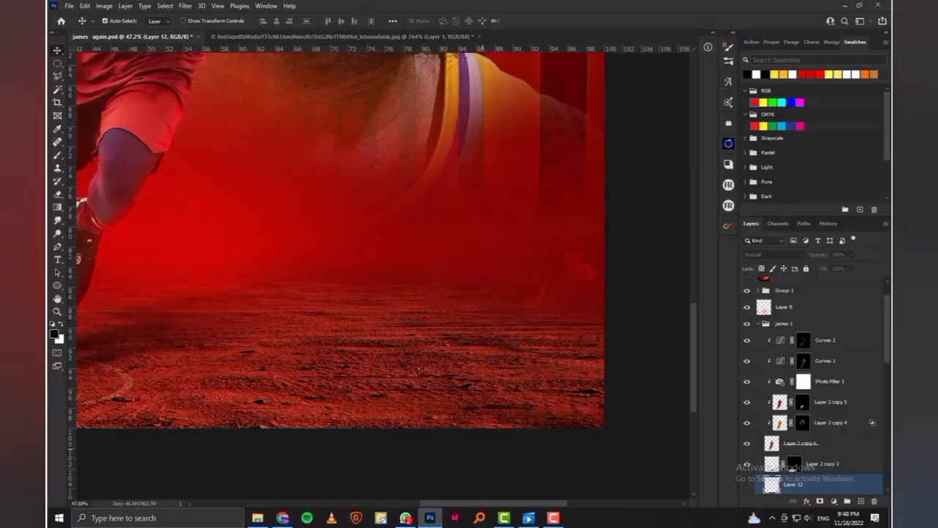
pyautogui.hotkey('ctrl', 'z')
pyautogui.hotkey('ctrl', 't')
pyautogui.moveTo(506, 295)
pyautogui.mouseDown()
pyautogui.moveTo(499, 300)
pyautogui.moveTo(425, 247)
pyautogui.moveTo(419, 268)
pyautogui.mouseUp()
pyautogui.click(784, 307)
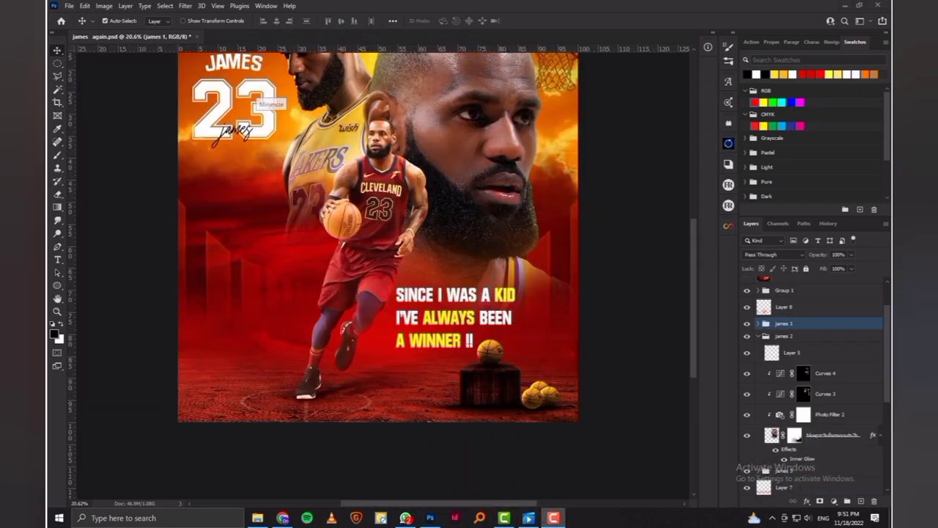
# - Hide Layer 15 and Layer 18 copy 2 to inspect the bare box under the slogan
pyautogui.scroll(5, 468, 450)
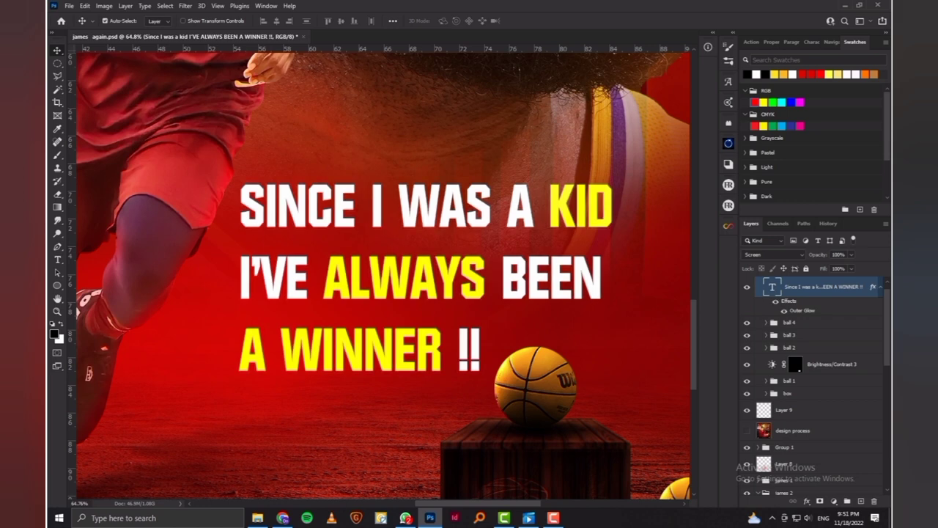
pyautogui.moveTo(440, 294); pyautogui.dragTo(346, 213)
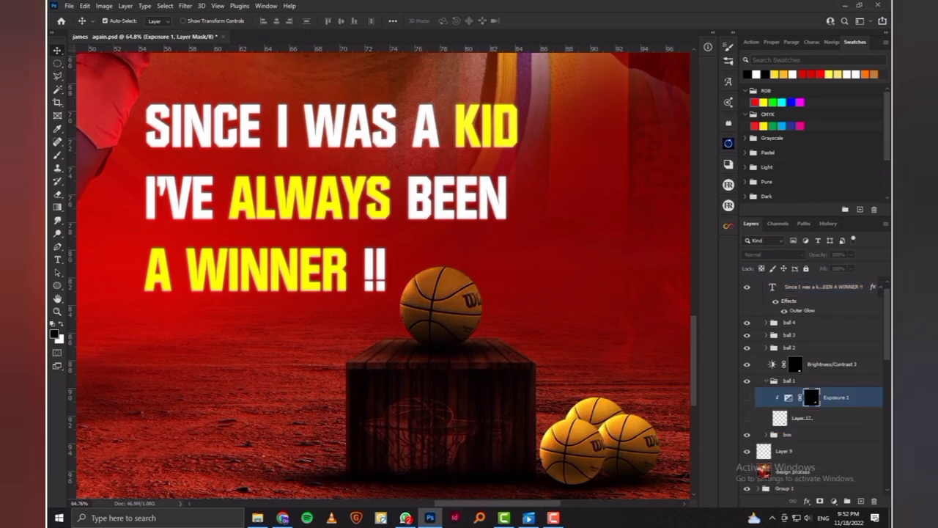
pyautogui.scroll(-2, 814, 381)
pyautogui.scroll(-1, 814, 382)
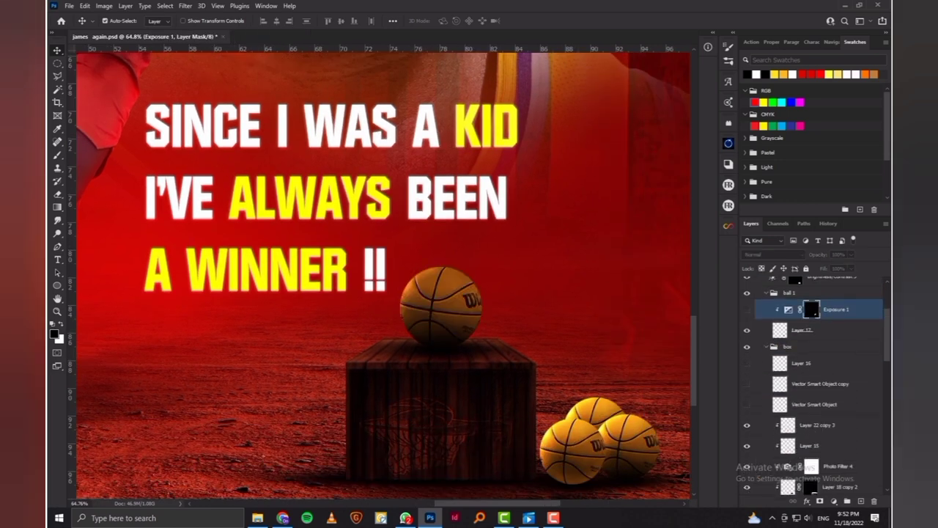
pyautogui.click(747, 446)
pyautogui.scroll(-2, 813, 381)
pyautogui.click(747, 424)
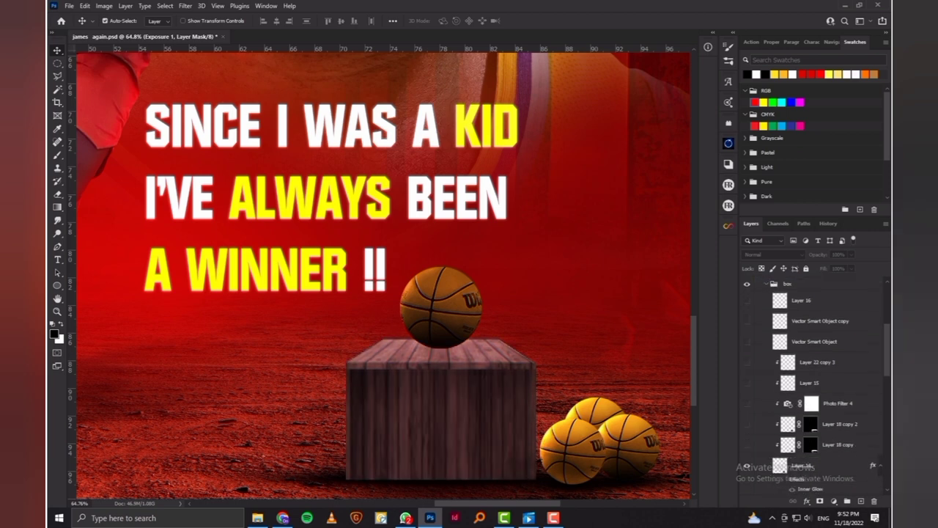
pyautogui.scroll(-2, 747, 423)
pyautogui.scroll(-1, 747, 438)
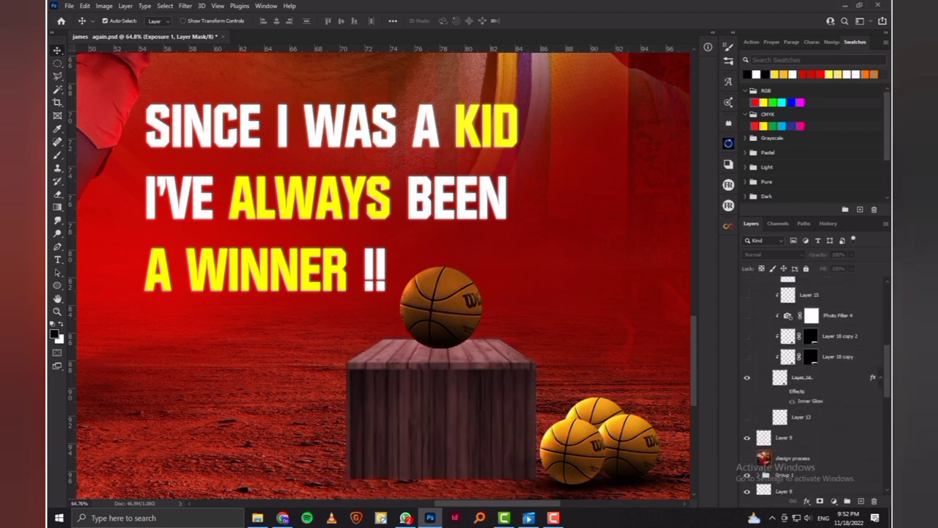
pyautogui.scroll(3, 814, 381)
# - Toggle the ball copies in the ball 4 group and restore the box's darker shading
pyautogui.click(836, 372)
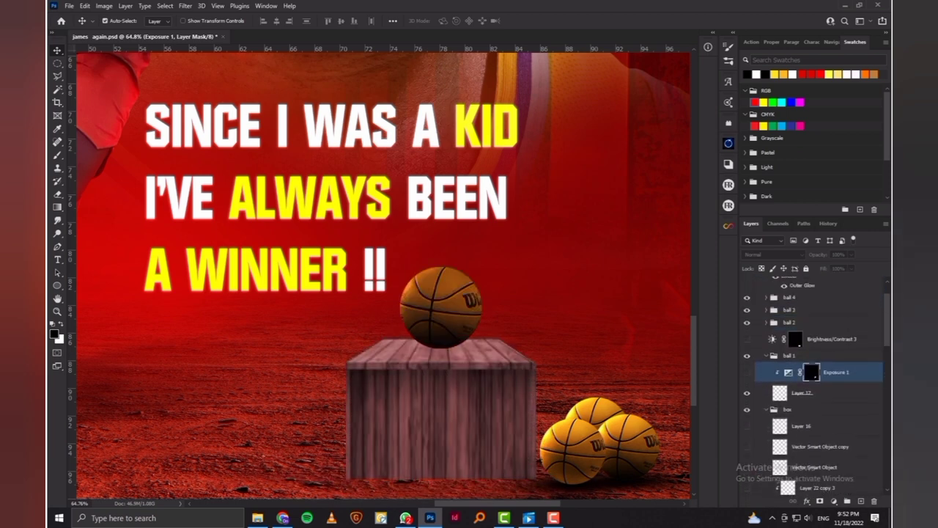
pyautogui.click(627, 443)
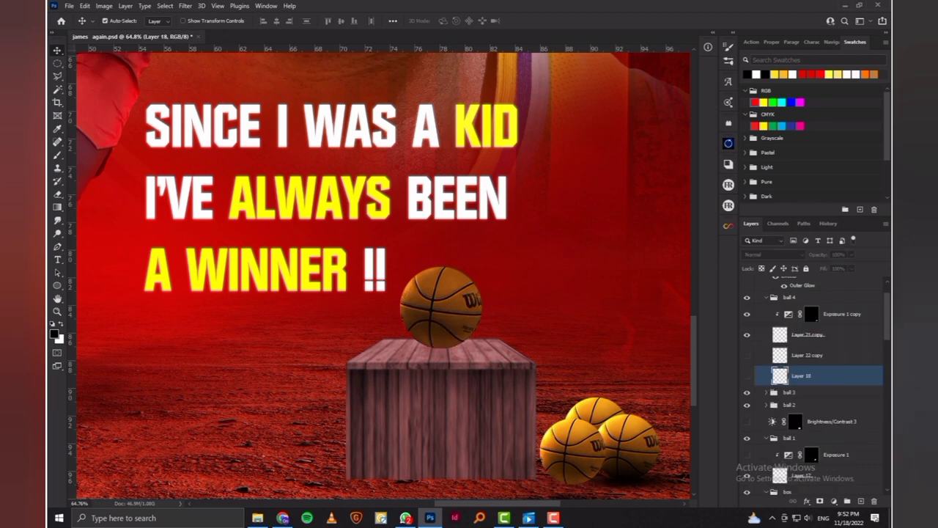
pyautogui.click(747, 355)
pyautogui.click(747, 335)
pyautogui.click(747, 334)
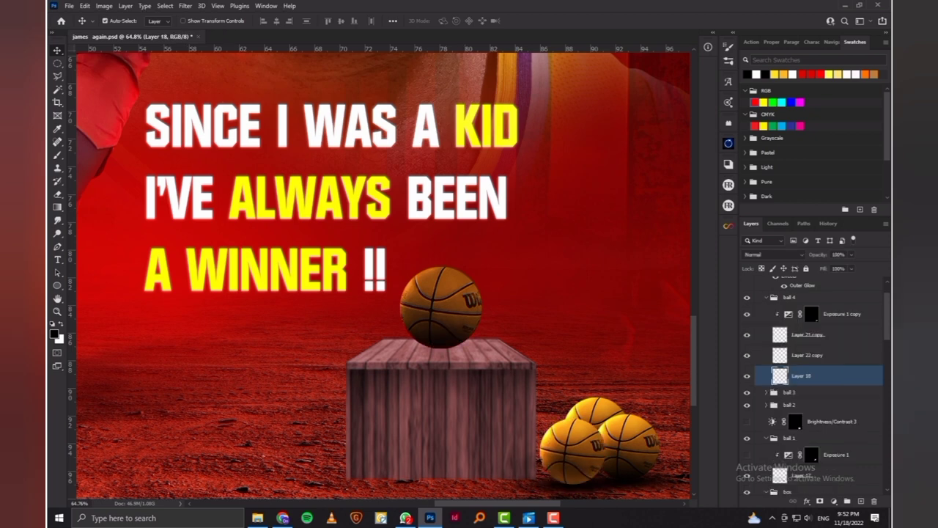
pyautogui.click(747, 421)
# - Show Photo Filter 4, Layer 15 and Layer 22 copy 3 again
pyautogui.scroll(-5, 814, 381)
pyautogui.scroll(2, 814, 381)
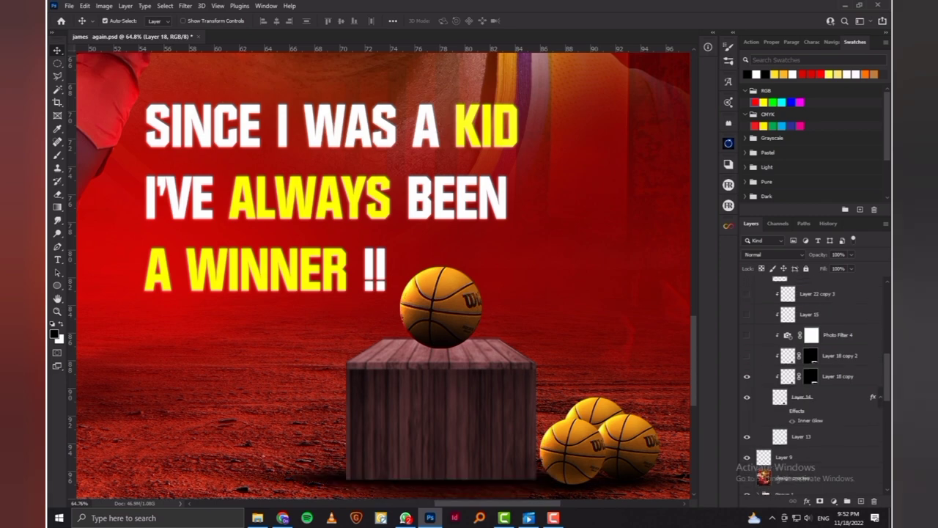
pyautogui.click(747, 335)
pyautogui.click(747, 314)
pyautogui.click(747, 294)
pyautogui.scroll(2, 747, 293)
pyautogui.scroll(1, 746, 293)
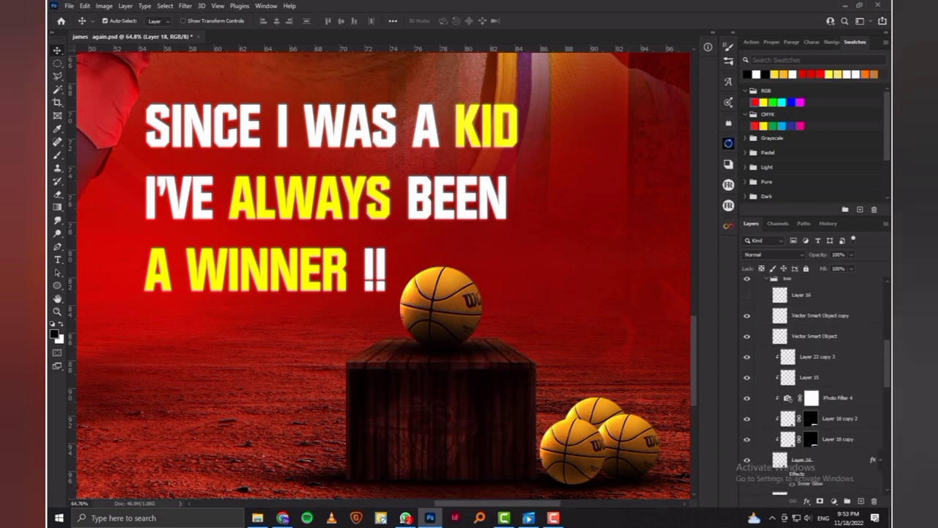
pyautogui.scroll(2, 773, 371)
pyautogui.scroll(2, 773, 372)
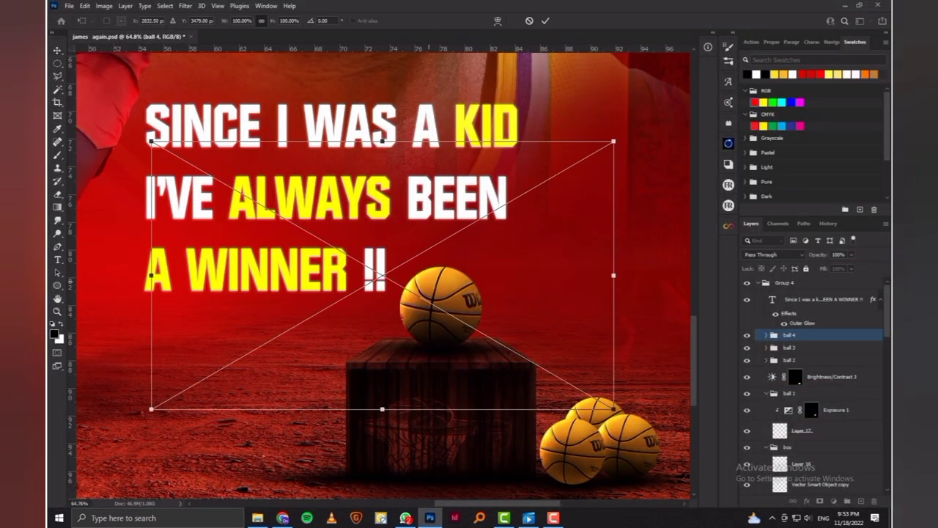
# - Blend the lens flare as Screen, shrink it around the top ball and add a mask
pyautogui.hotkey('shift', 'alt', 's')
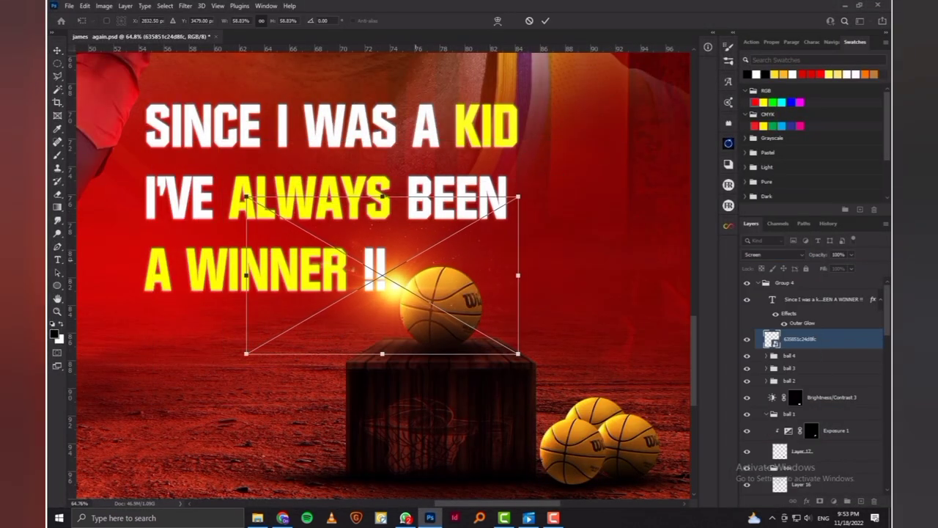
pyautogui.moveTo(613, 142); pyautogui.dragTo(440, 258)
pyautogui.press('Return')
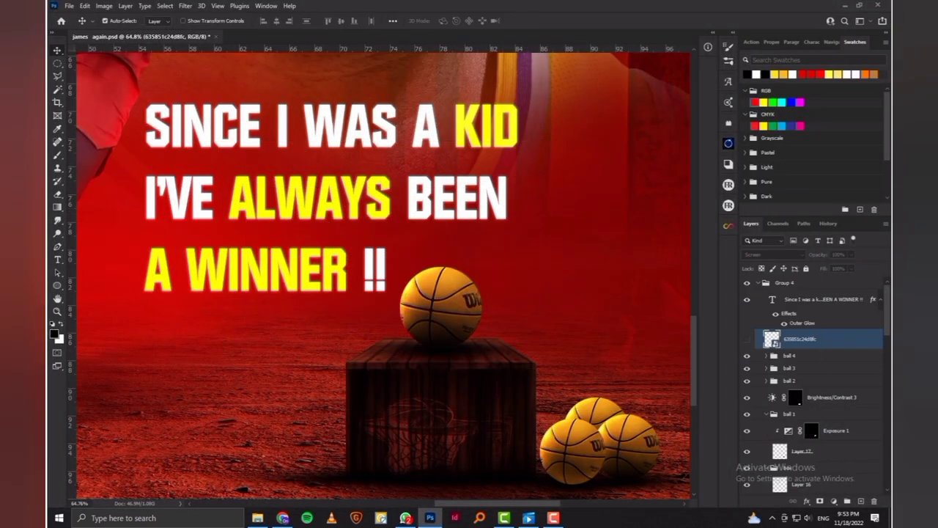
pyautogui.click(834, 501)
pyautogui.press('b')
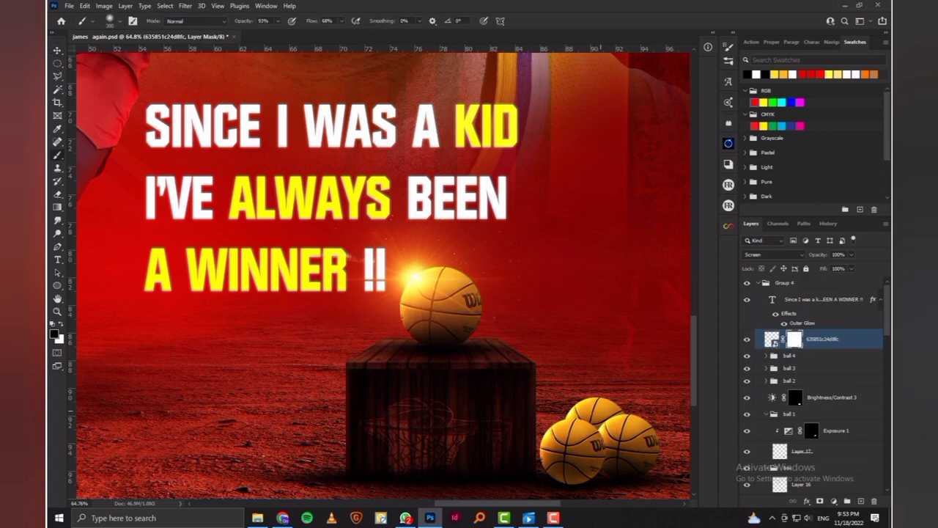
pyautogui.press('v')
pyautogui.hotkey('alt', ']')
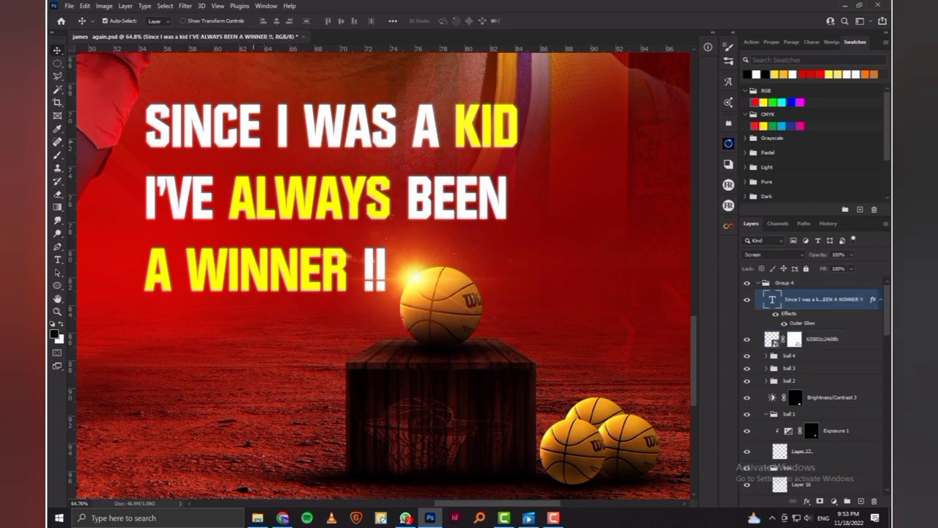
pyautogui.hotkey('ctrl', '0')
# - Place the flexing Cavaliers photo into the poster at about 85% size
pyautogui.hotkey('ctrl', 'z')
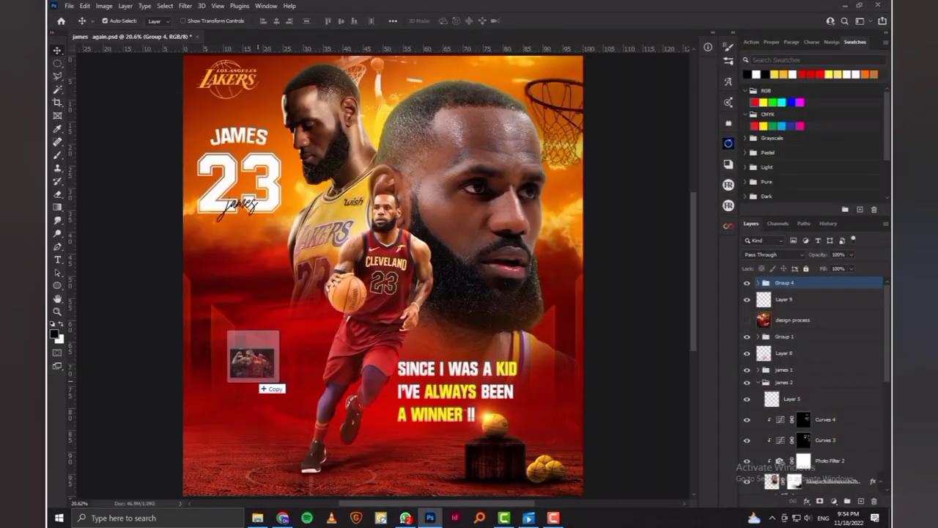
pyautogui.moveTo(314, 293); pyautogui.dragTo(253, 362)
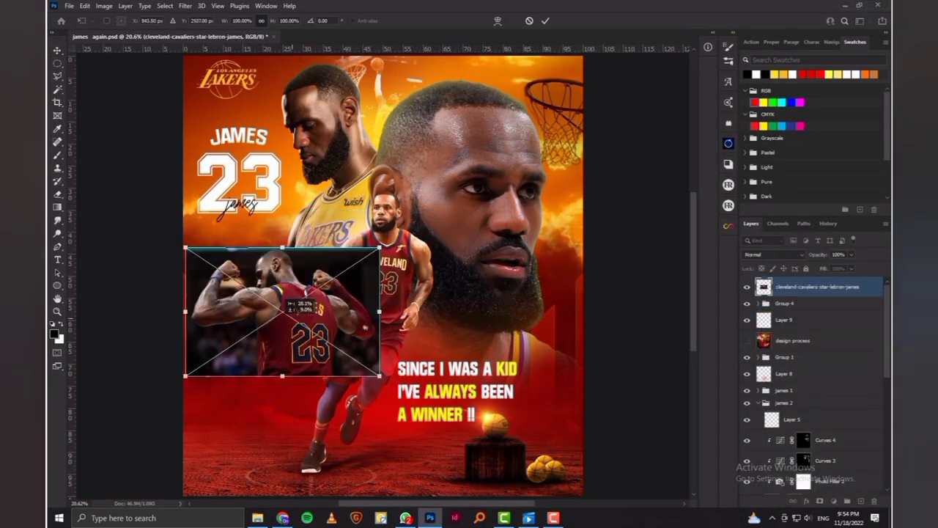
pyautogui.moveTo(377, 247); pyautogui.dragTo(346, 261)
pyautogui.press('Return')
# - Rasterize the flexing photo and automatically remove its background
pyautogui.rightClick(813, 286)
pyautogui.click(762, 195)
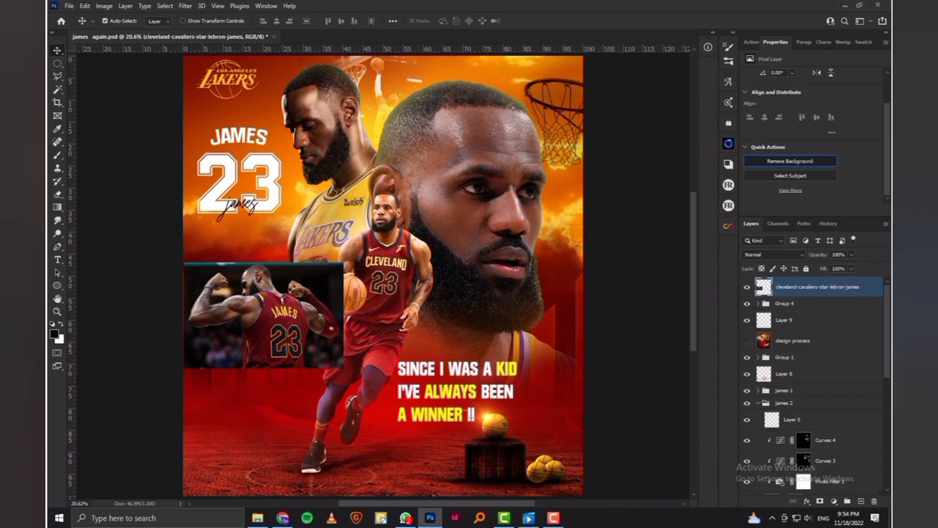
pyautogui.click(790, 161)
pyautogui.scroll(5, 264, 316)
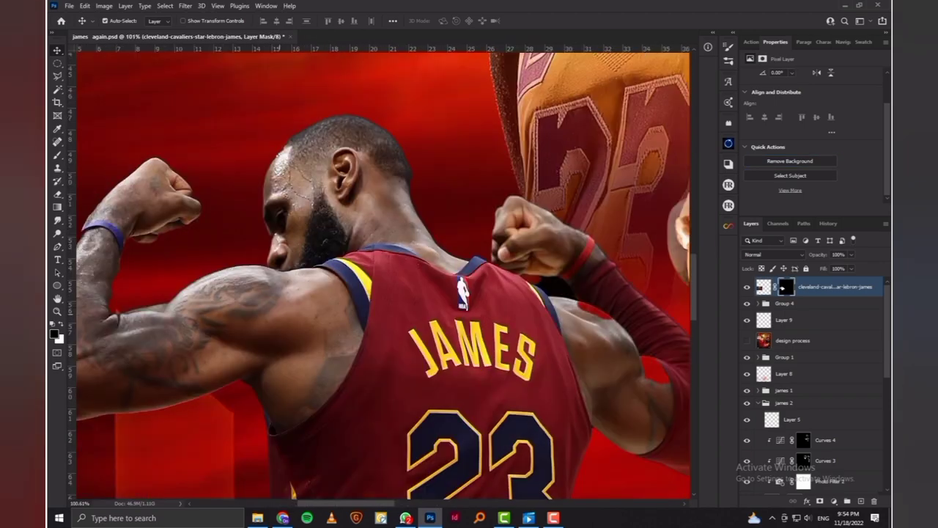
pyautogui.scroll(5, 396, 212)
# - Refine the flexing figure's mask with a soft brush
pyautogui.press('b')
pyautogui.rightClick(425, 253)
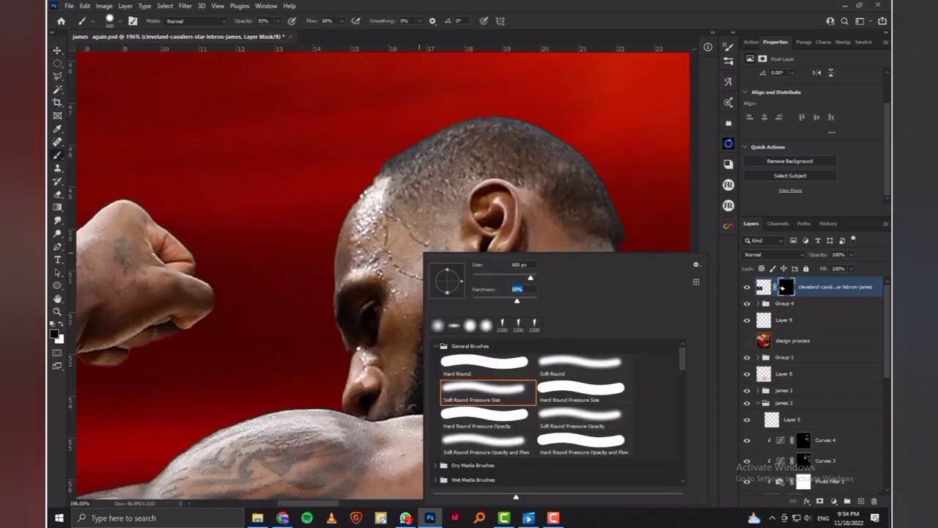
pyautogui.press('Escape')
pyautogui.press('x')
pyautogui.hscroll(5, 382, 275)
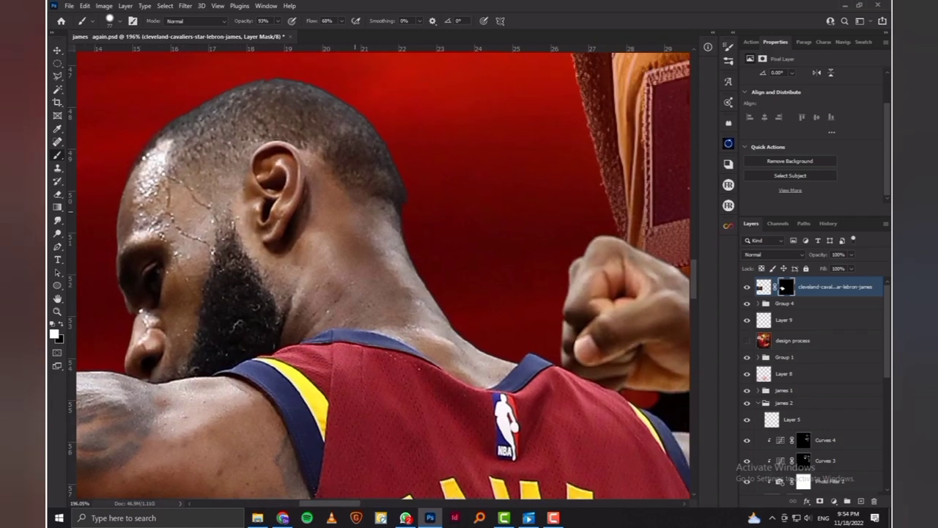
pyautogui.hotkey('ctrl', '0')
pyautogui.press('x')
# - Blend the flexing LeBron as Lighter Color with 59% fill
pyautogui.click(773, 254)
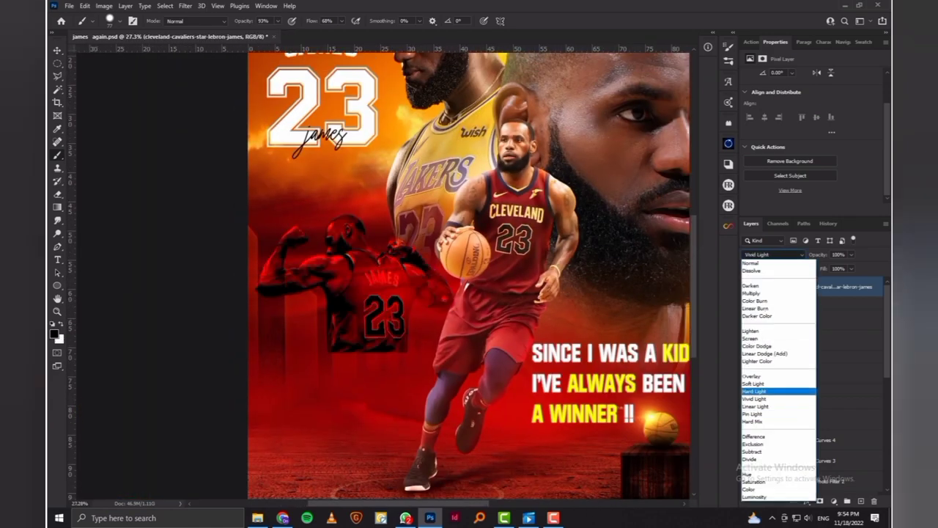
pyautogui.press('Return')
pyautogui.moveTo(824, 268); pyautogui.dragTo(806, 268)
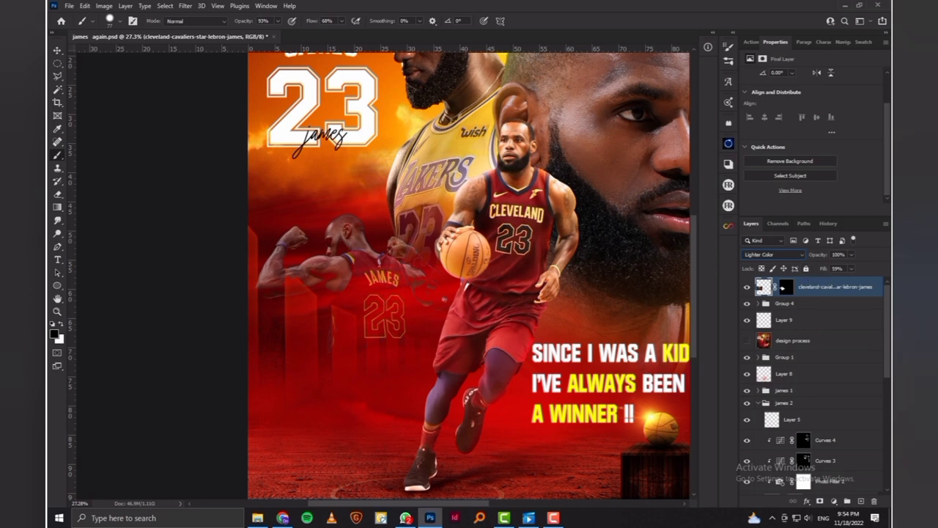
pyautogui.rightClick(781, 286)
pyautogui.click(782, 286)
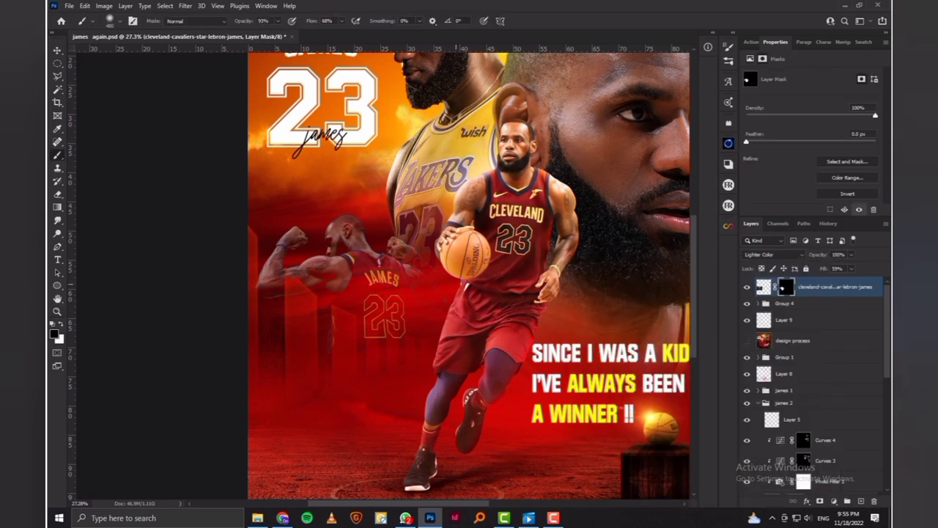
# - Duplicate the flexing LeBron at Normal, 43% opacity, and group both as Group 5
pyautogui.hotkey('ctrl', 'j')
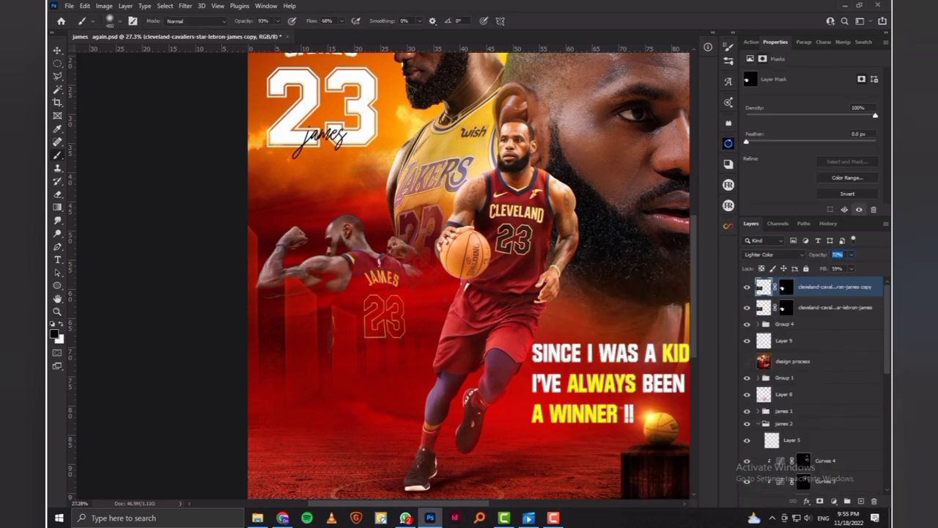
pyautogui.hotkey('shift', 'alt', 'n')
pyautogui.write('43')
pyautogui.press('Return')
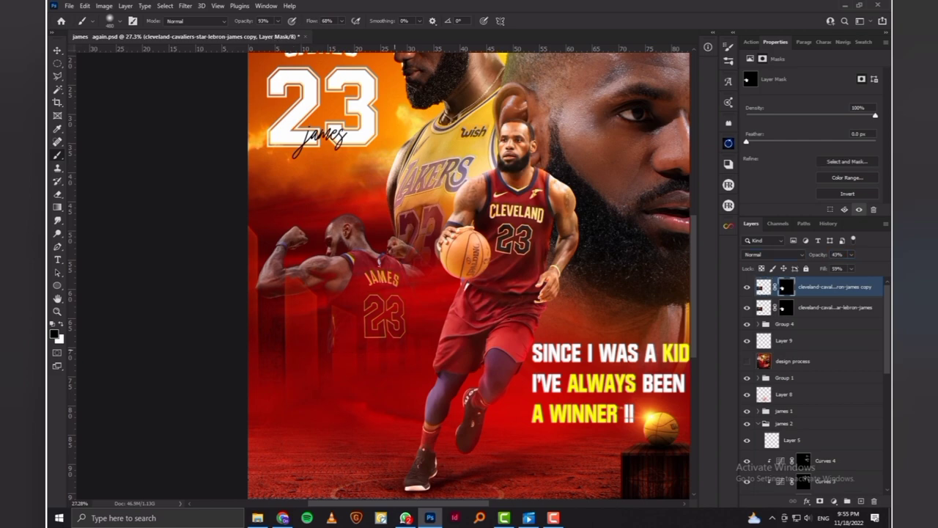
pyautogui.hotkey('ctrl', '0')
pyautogui.keyDown('shift'); pyautogui.click(835, 308); pyautogui.keyUp('shift')
pyautogui.hotkey('ctrl', 'g')
pyautogui.doubleClick(785, 283)
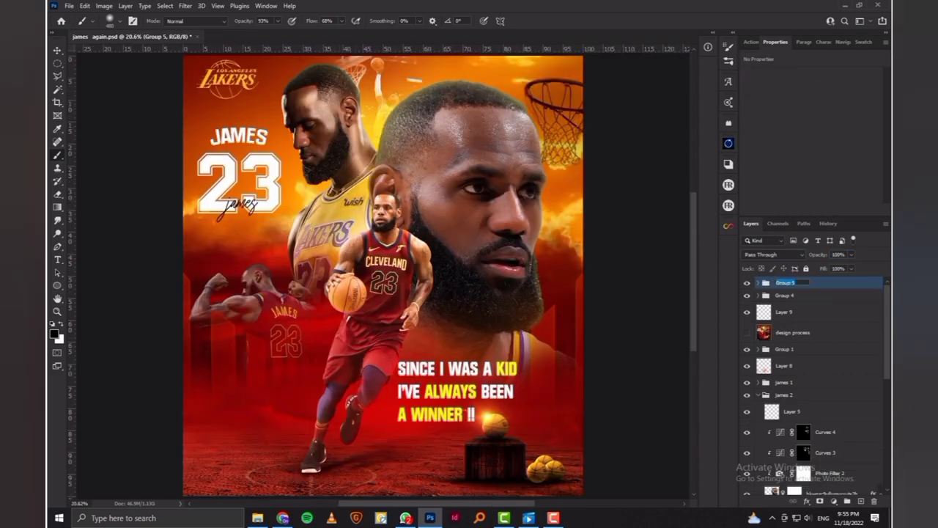
# - Move the james 3 group up beside Group 5 in the layer stack
pyautogui.scroll(2, 814, 389)
pyautogui.scroll(1, 814, 389)
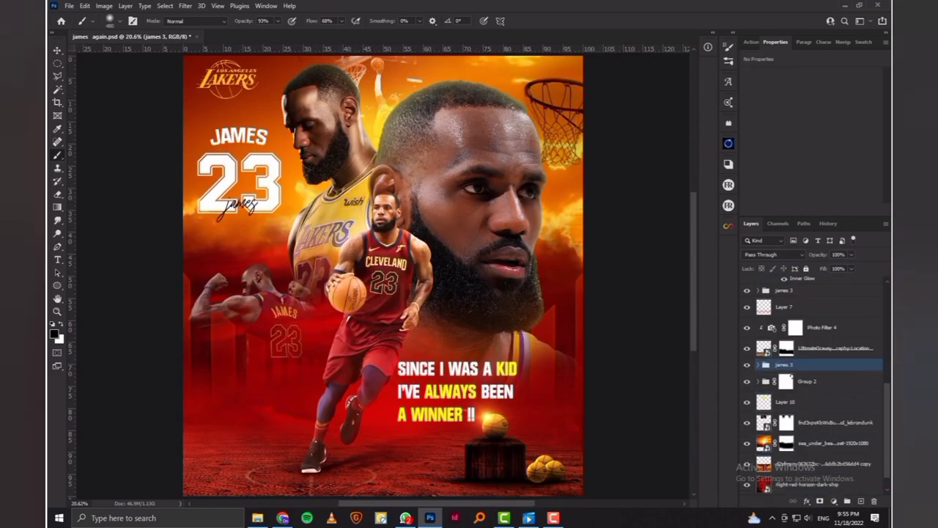
pyautogui.scroll(2, 814, 389)
pyautogui.scroll(2, 814, 389)
pyautogui.moveTo(783, 364); pyautogui.dragTo(784, 289)
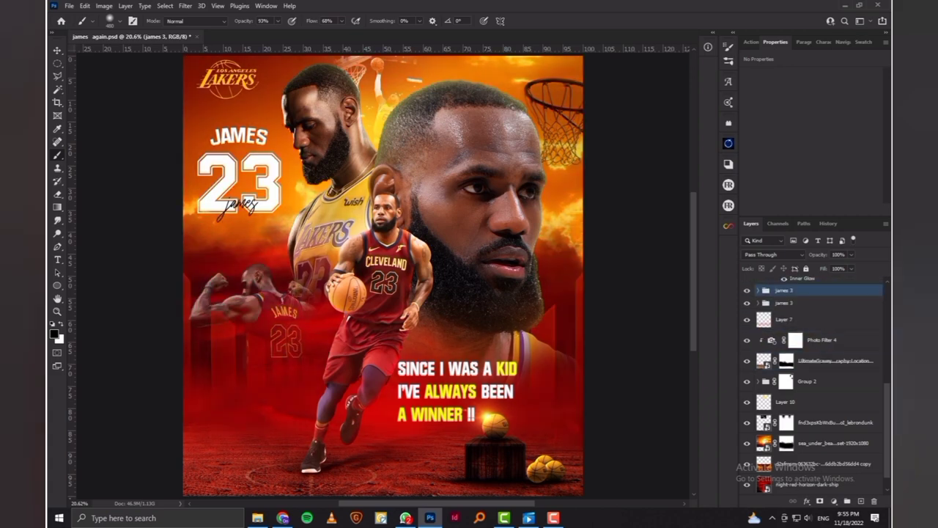
pyautogui.hotkey('ctrl', 'shift', 'Up')
pyautogui.hotkey('ctrl', 'shift', 'Up')
pyautogui.hotkey('ctrl', 'shift', 'Up')
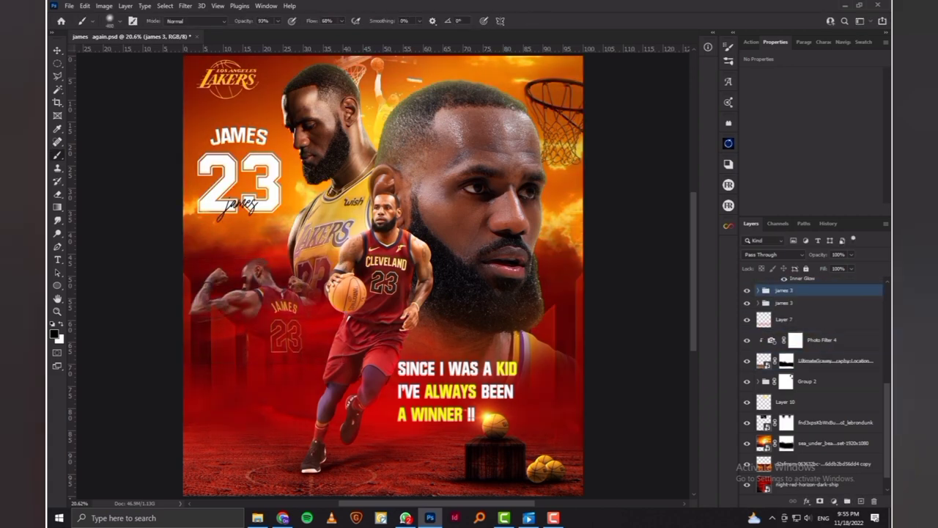
pyautogui.hotkey('alt', 'Tab')
# - Place the dirt debris image around the dribbler's sneaker
pyautogui.scroll(-3, 544, 376)
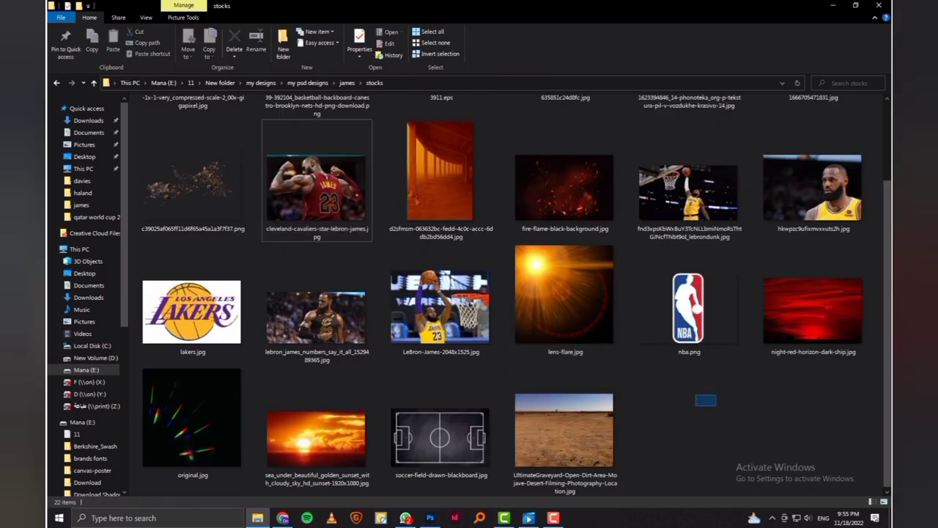
pyautogui.moveTo(191, 165)
pyautogui.mouseDown()
pyautogui.moveTo(306, 505)
pyautogui.moveTo(335, 330)
pyautogui.moveTo(299, 450)
pyautogui.mouseUp()
pyautogui.press('Return')
pyautogui.scroll(3, 286, 438)
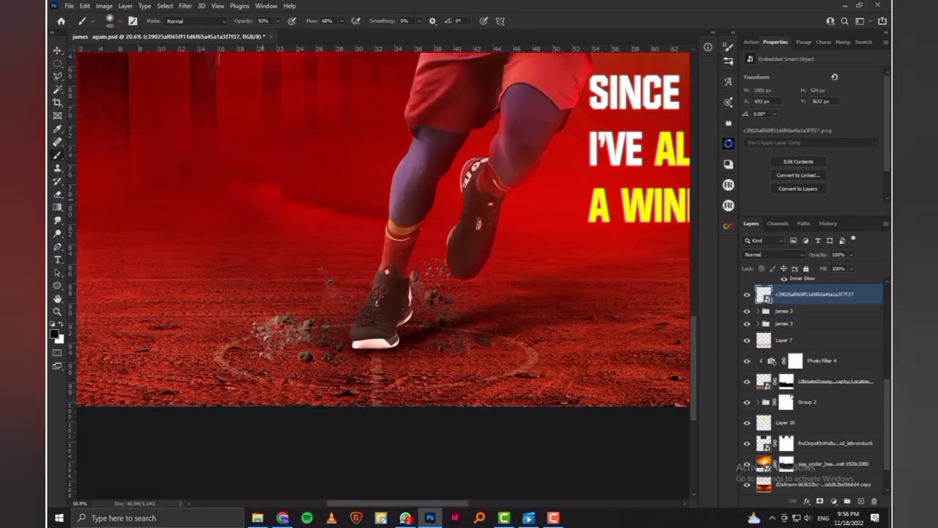
pyautogui.scroll(2, 285, 438)
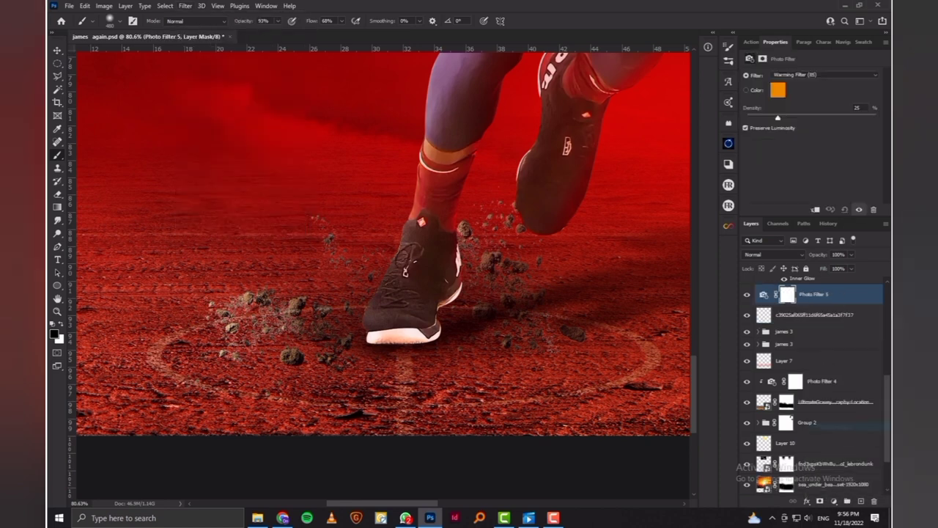
# - Add a red Photo Filter set to Multiply and clipped to the debris layer
pyautogui.click(778, 89)
pyautogui.click(565, 234)
pyautogui.click(682, 217)
pyautogui.click(773, 254)
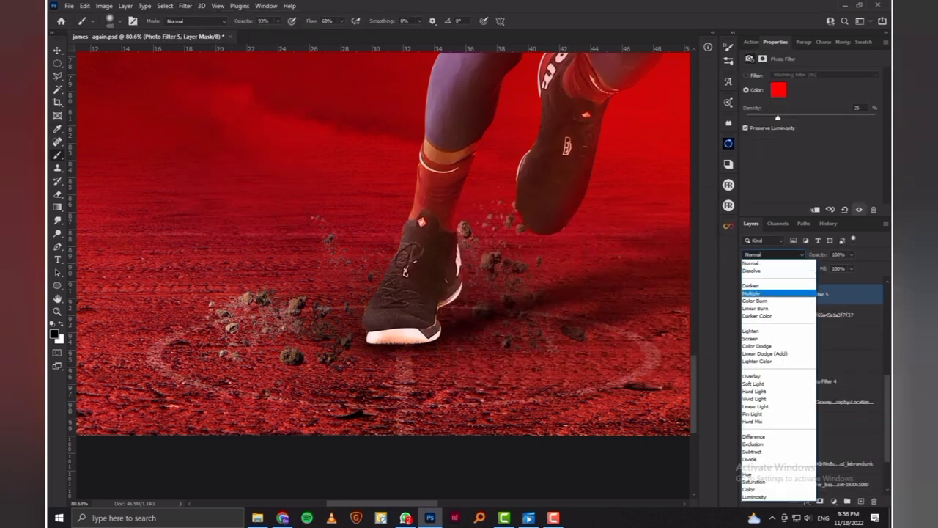
pyautogui.click(762, 290)
pyautogui.hotkey('ctrl', 'alt', 'g')
pyautogui.keyDown('shift'); pyautogui.click(821, 315); pyautogui.keyUp('shift')
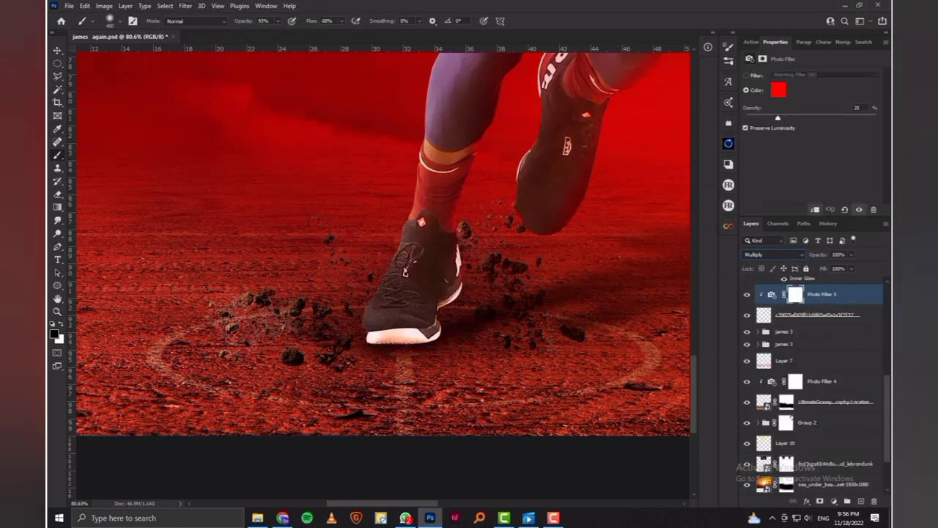
# - Add a Curves adjustment pulled down to darken the debris
pyautogui.click(846, 501)
pyautogui.moveTo(838, 175); pyautogui.dragTo(837, 184)
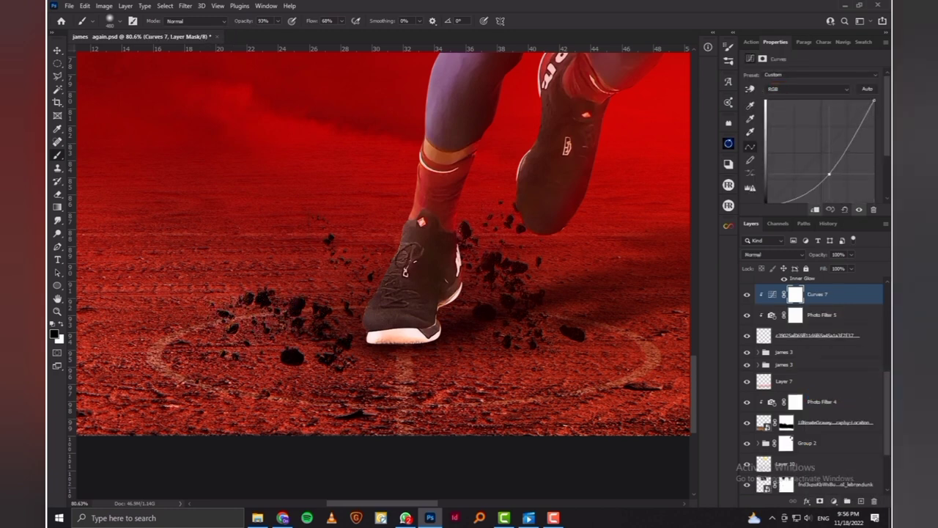
pyautogui.click(814, 335)
# - Apply a Motion Blur with angle -83 and distance 10 to the debris
pyautogui.click(186, 6)
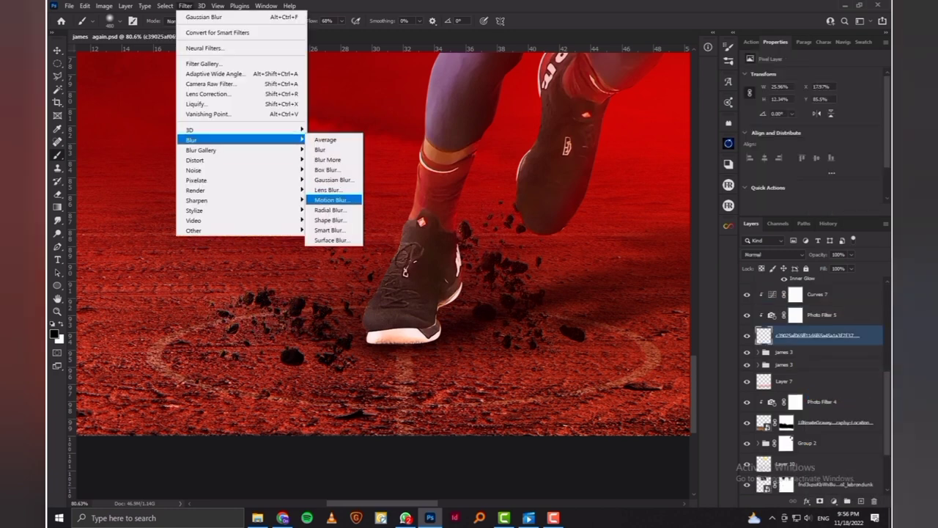
pyautogui.click(335, 199)
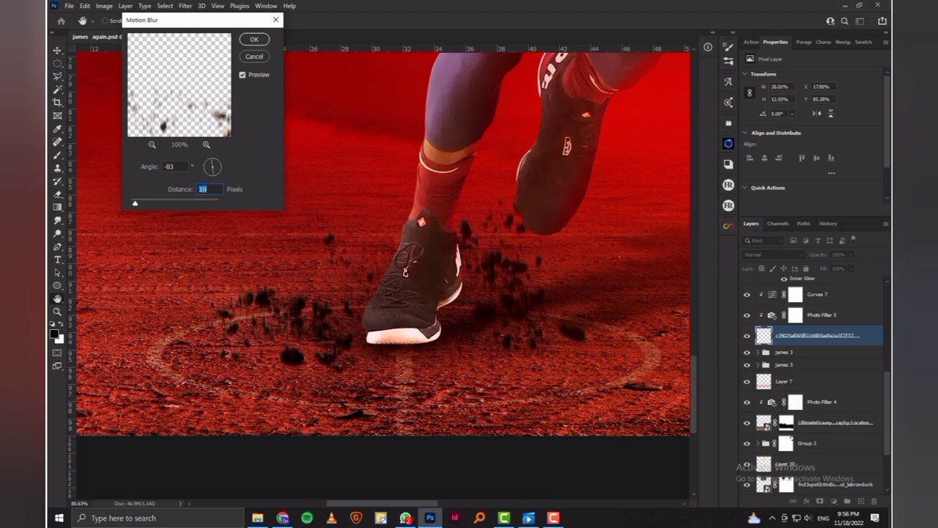
pyautogui.press('Return')
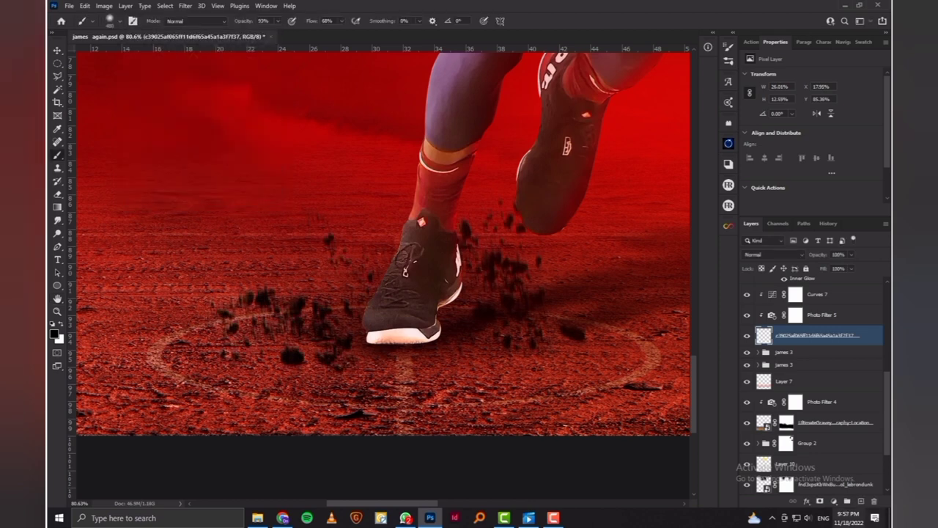
# - Open a new tab in the web browser for an image search
pyautogui.click(283, 517)
pyautogui.hotkey('ctrl', 't')
pyautogui.click(469, 308)
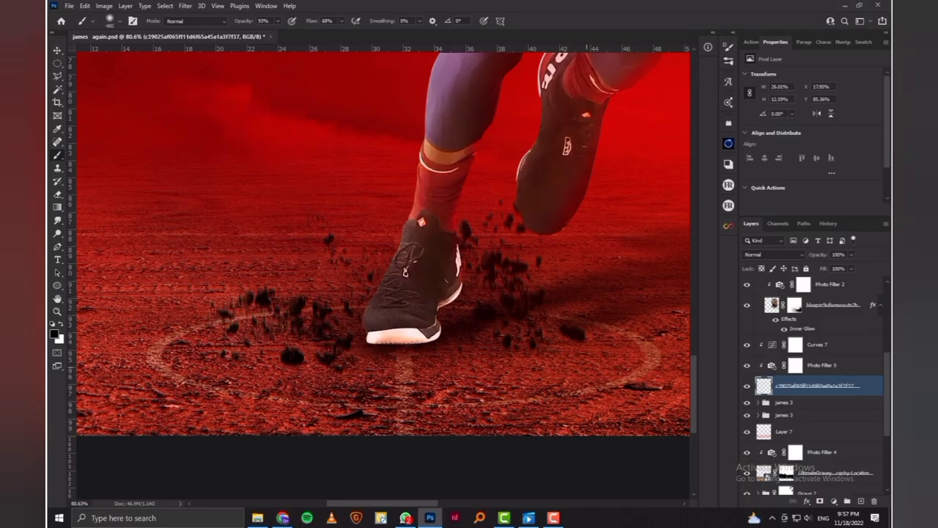
# - Try a Rain particle brush, then a Fog brush, and make white the foreground colour
pyautogui.rightClick(434, 257)
pyautogui.scroll(-5, 564, 411)
pyautogui.scroll(-5, 565, 410)
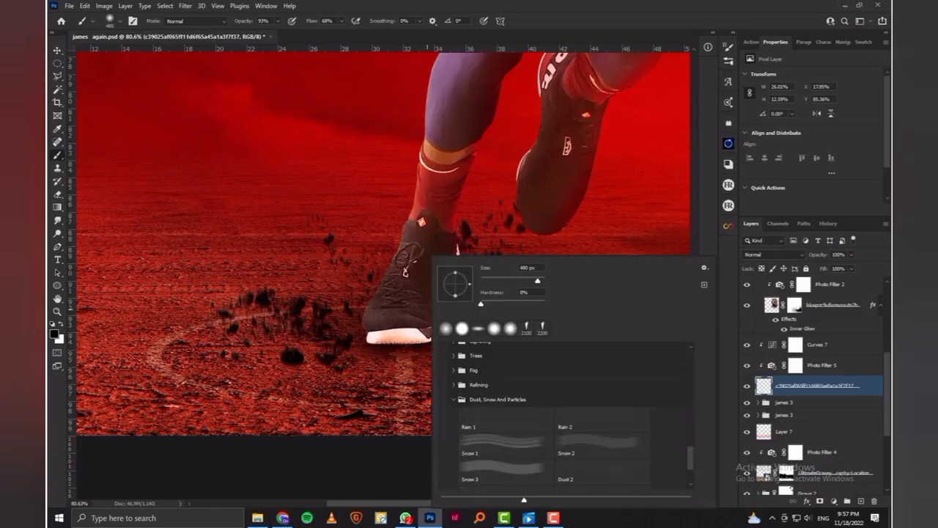
pyautogui.click(505, 411)
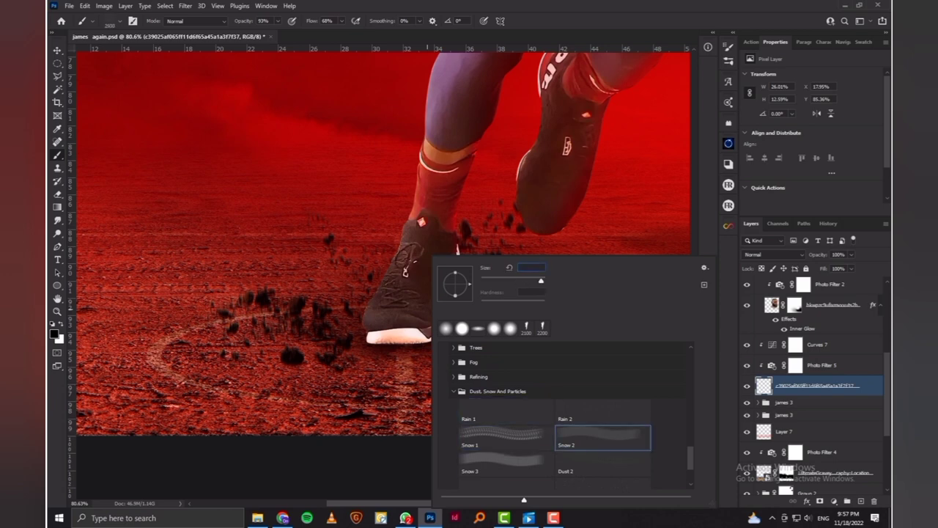
pyautogui.click(453, 391)
pyautogui.click(501, 412)
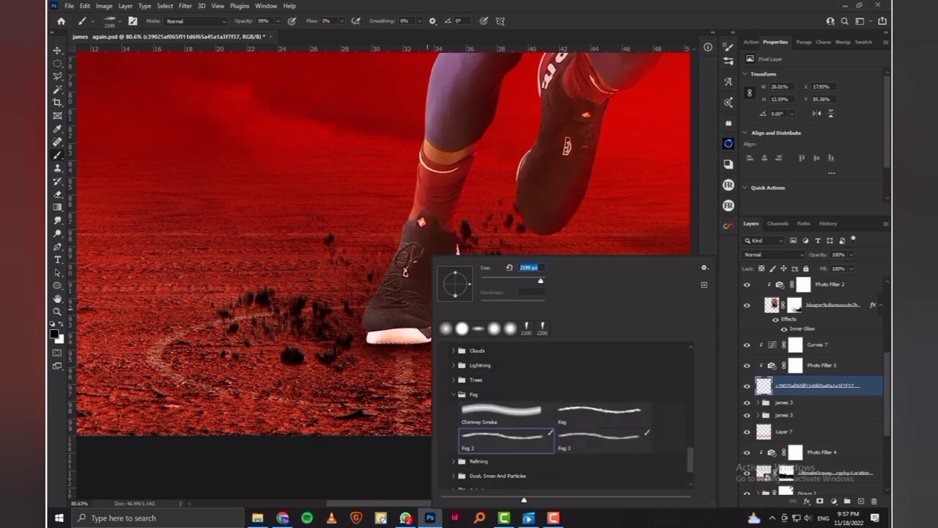
pyautogui.press('Return')
pyautogui.press('x')
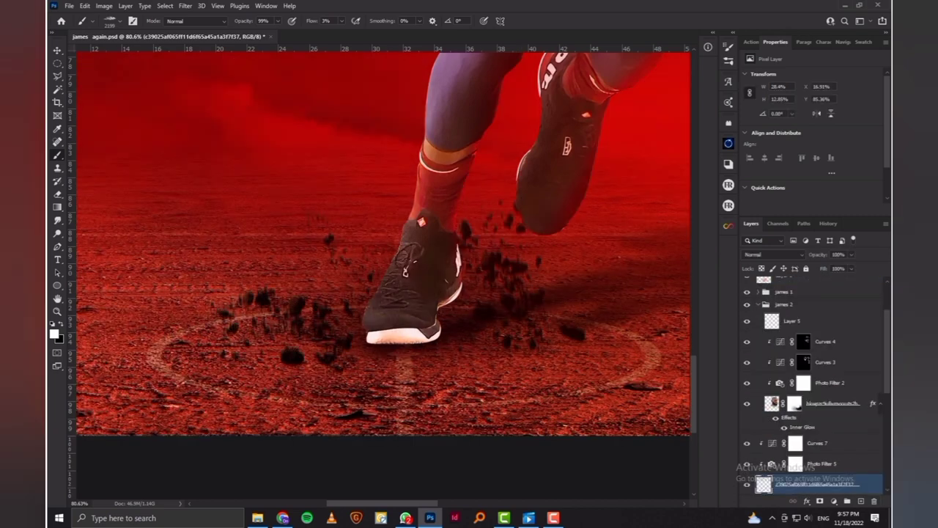
# - Load smoke brush 76 from the Free Smoke Photoshop Brushes 6 set
pyautogui.rightClick(402, 255)
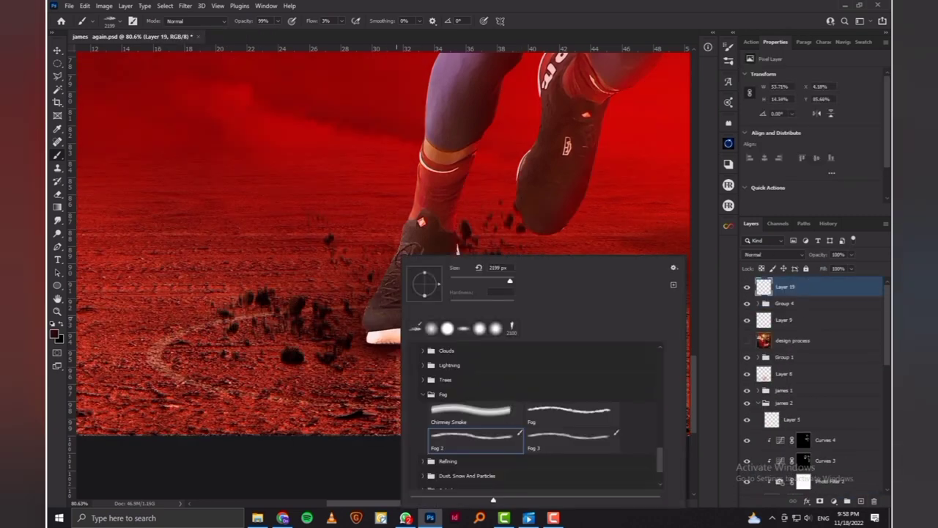
pyautogui.click(415, 396)
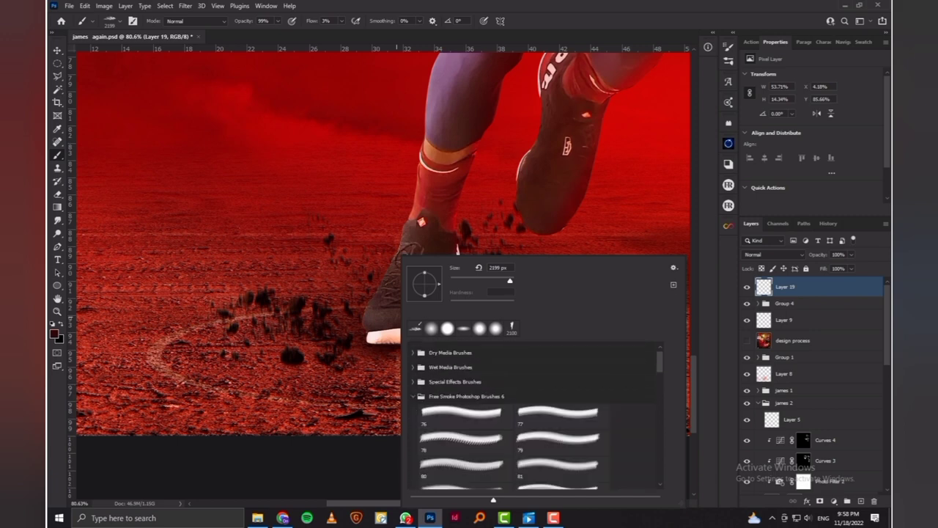
pyautogui.press('Return')
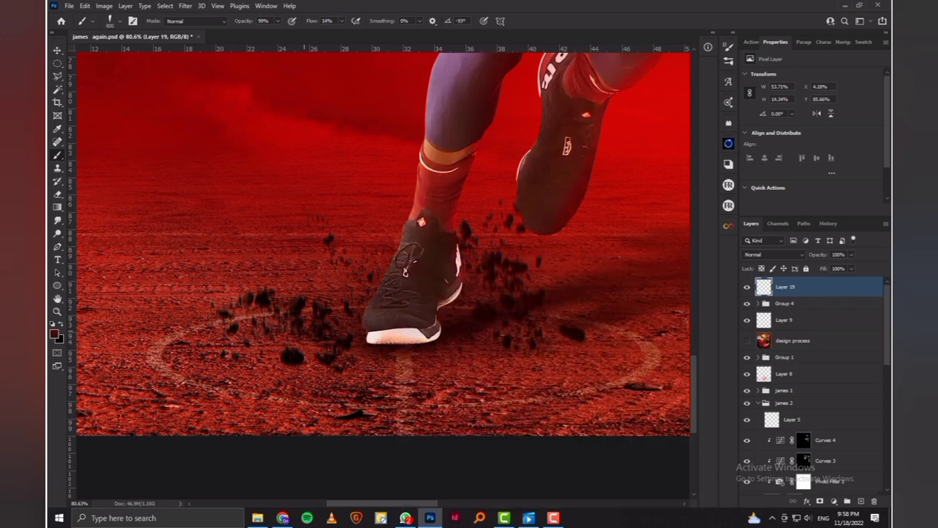
# - Place the LeBron dunk photo small and tilted on the poster's right side
pyautogui.hotkey('ctrl', '0')
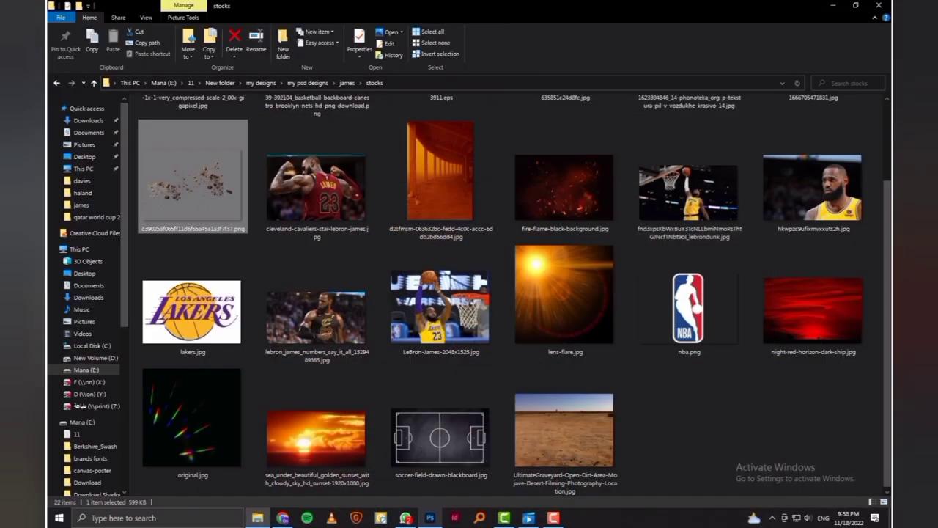
pyautogui.moveTo(689, 183)
pyautogui.mouseDown()
pyautogui.moveTo(688, 204)
pyautogui.moveTo(383, 277)
pyautogui.mouseUp()
pyautogui.moveTo(316, 234); pyautogui.dragTo(338, 220)
pyautogui.moveTo(382, 286); pyautogui.dragTo(565, 348)
pyautogui.moveTo(623, 319); pyautogui.dragTo(595, 300)
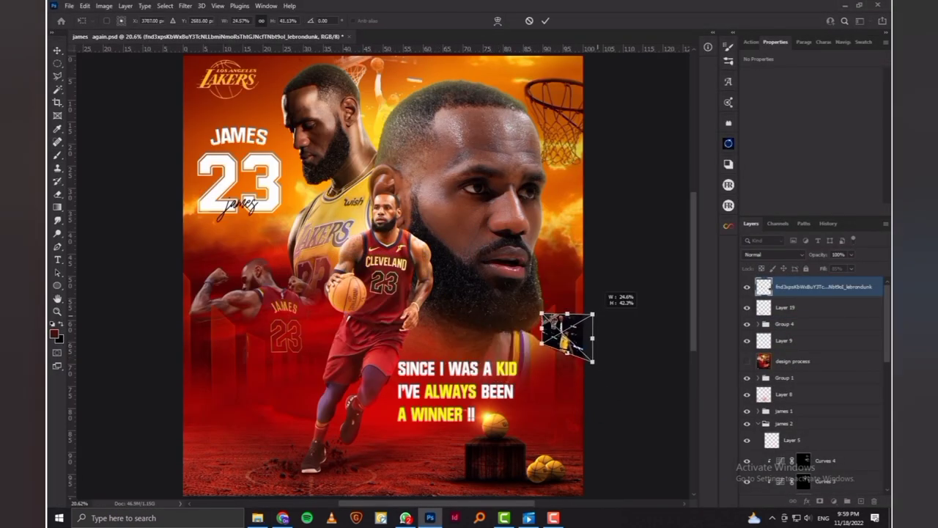
pyautogui.press('Return')
pyautogui.press('b')
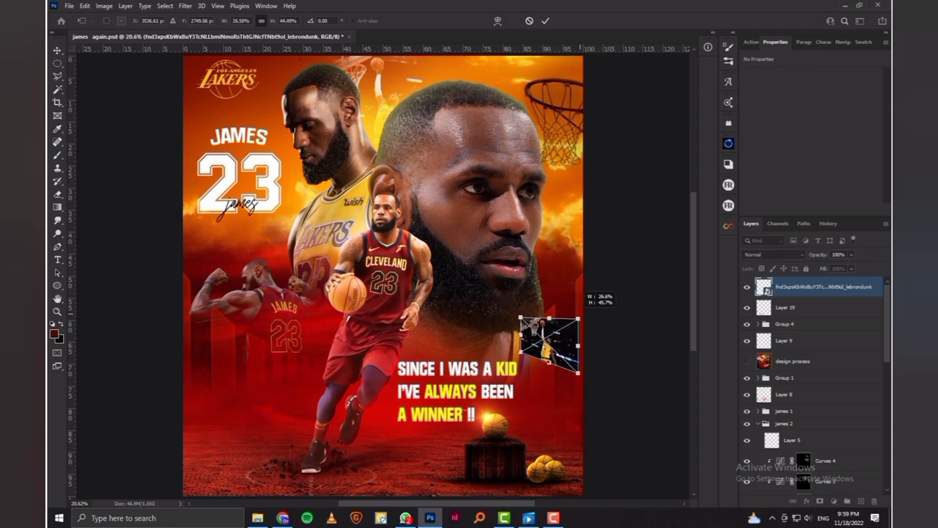
pyautogui.press('Return')
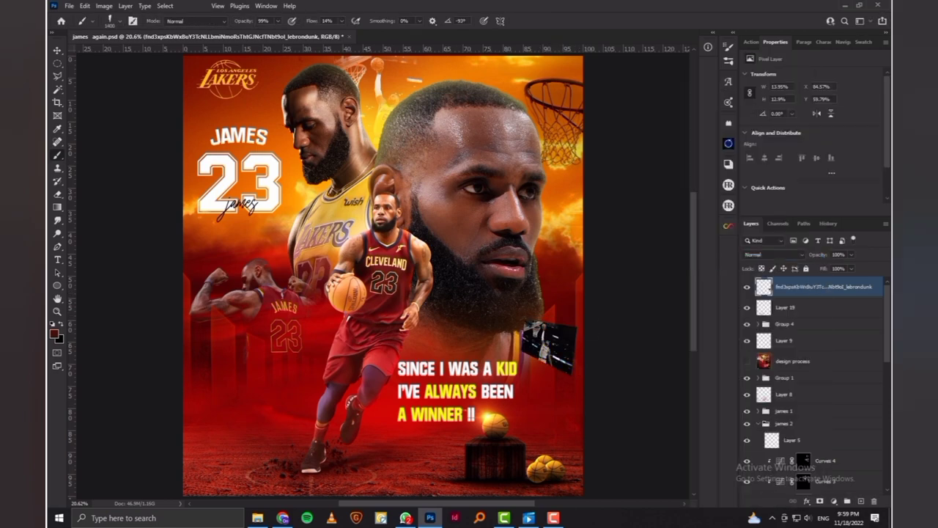
# - Blur the small dunk photo with a -45°, 78-pixel Motion Blur
pyautogui.click(185, 6)
pyautogui.click(335, 178)
pyautogui.click(562, 144)
pyautogui.click(185, 6)
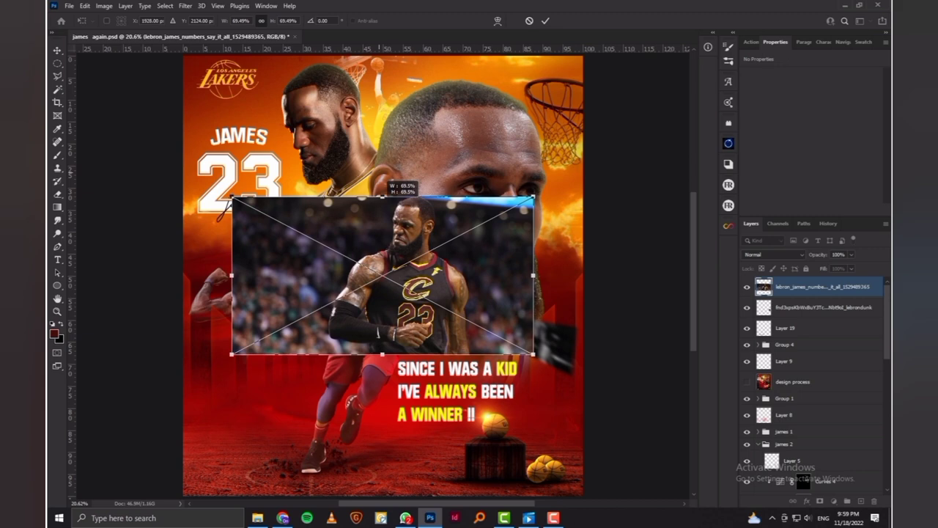
# - Shrink the courtside photo into the lower left, slant its perspective, and rasterize it
pyautogui.moveTo(385, 197)
pyautogui.mouseDown()
pyautogui.moveTo(387, 235)
pyautogui.moveTo(224, 401)
pyautogui.mouseUp()
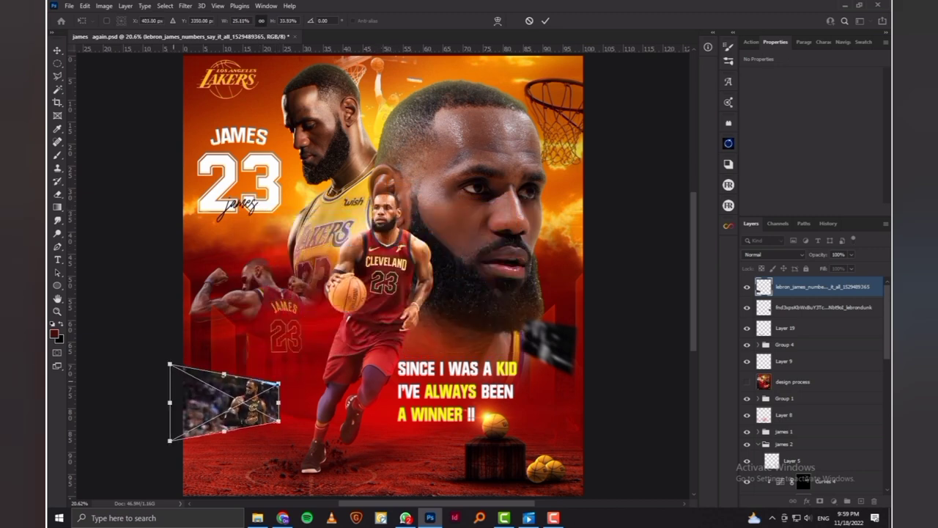
pyautogui.moveTo(170, 374); pyautogui.dragTo(190, 369)
pyautogui.press('Return')
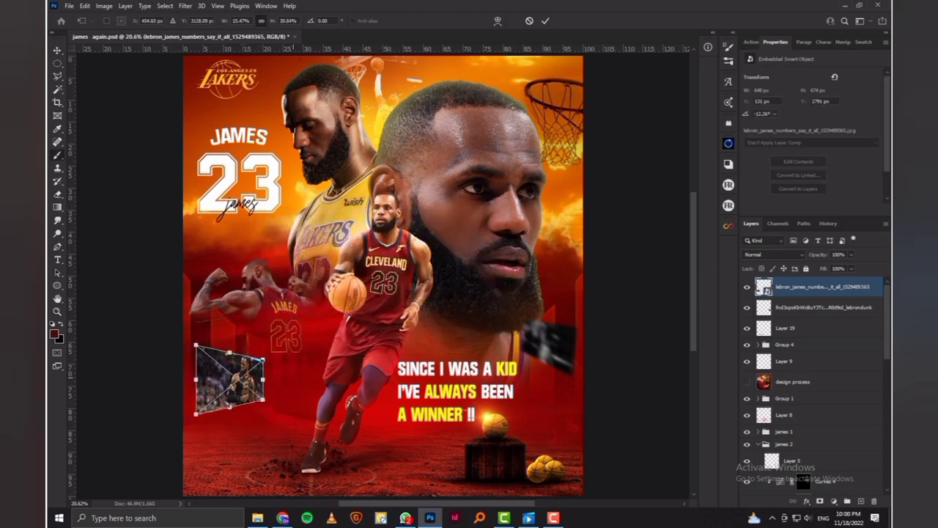
pyautogui.rightClick(825, 286)
pyautogui.click(715, 258)
# - Apply a Motion Blur with Distance 64 to the photo
pyautogui.click(184, 6)
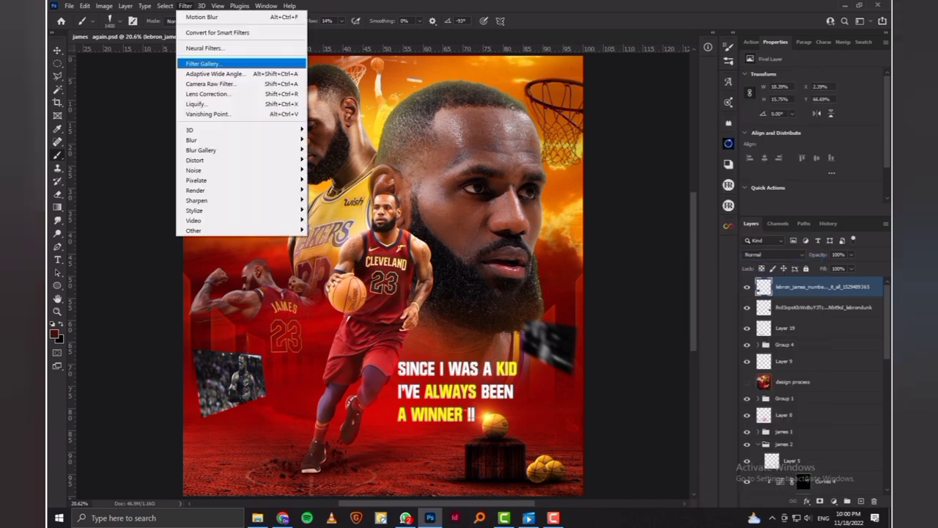
pyautogui.click(334, 179)
pyautogui.click(563, 160)
pyautogui.click(185, 6)
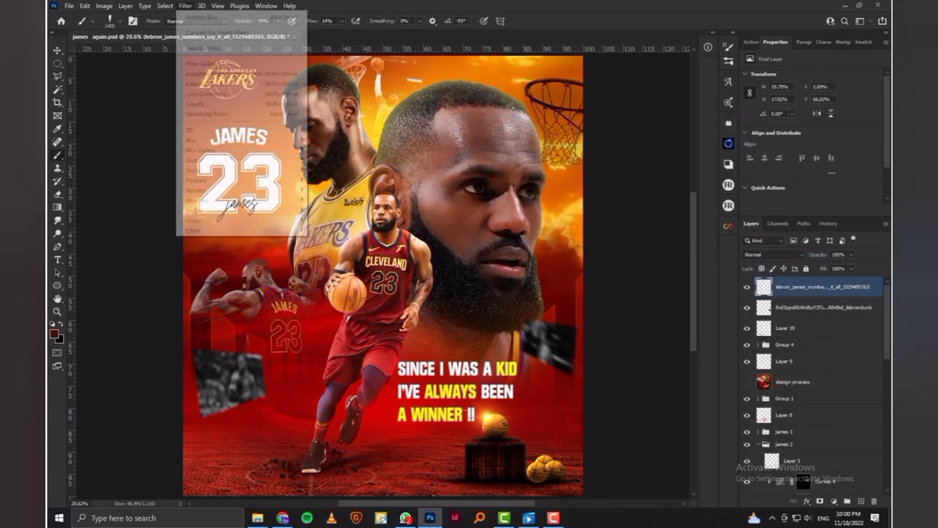
pyautogui.click(337, 197)
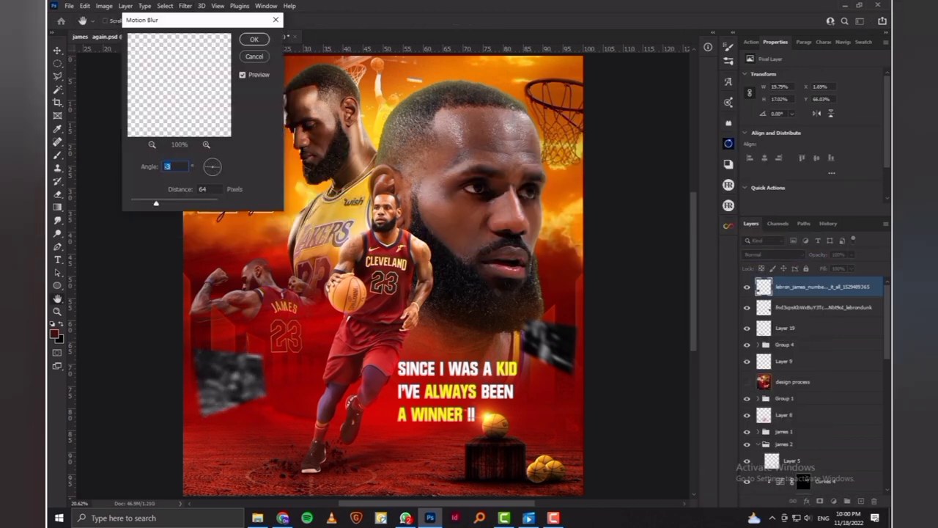
pyautogui.write('-3')
pyautogui.press('Return')
# - Add a new empty top layer and set red as the brush foreground colour
pyautogui.press('b')
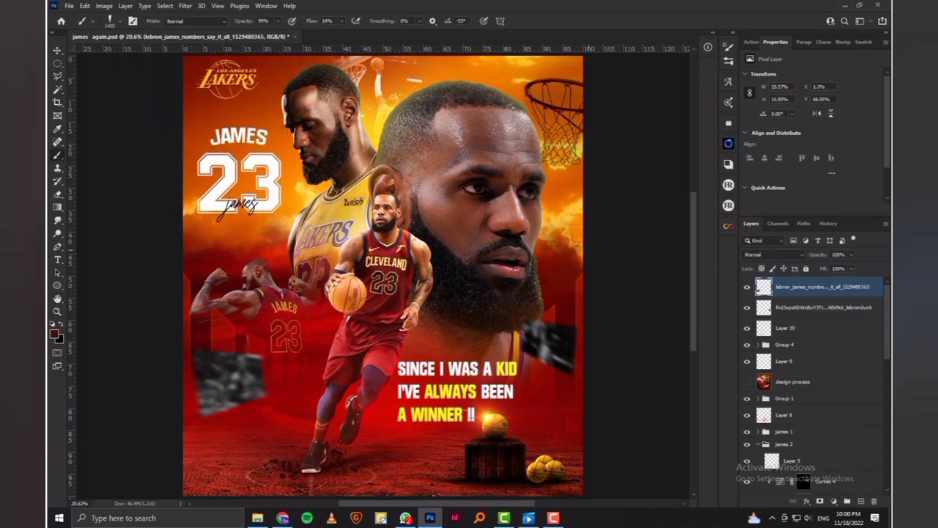
pyautogui.hotkey('ctrl', 'shift', 'alt', 'n')
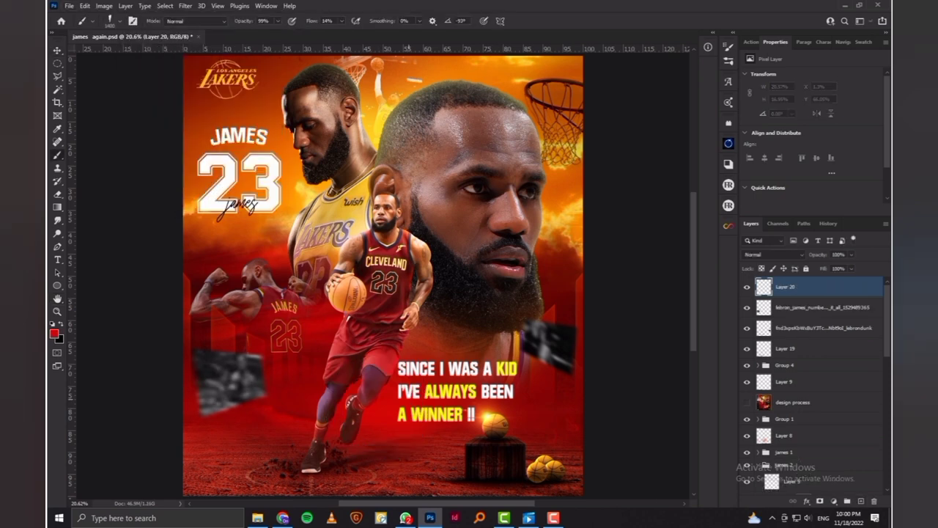
pyautogui.rightClick(366, 398)
pyautogui.click(54, 333)
pyautogui.press('Return')
# - Sample a yellow-orange colour from the poster and select the james 2 group
pyautogui.keyDown('alt'); pyautogui.click(372, 132); pyautogui.keyUp('alt')
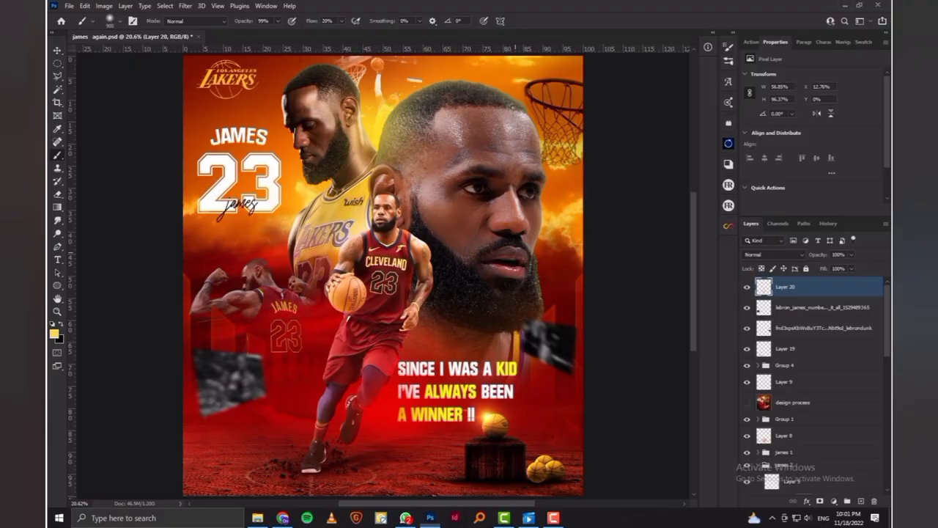
pyautogui.press('v')
pyautogui.rightClick(400, 265)
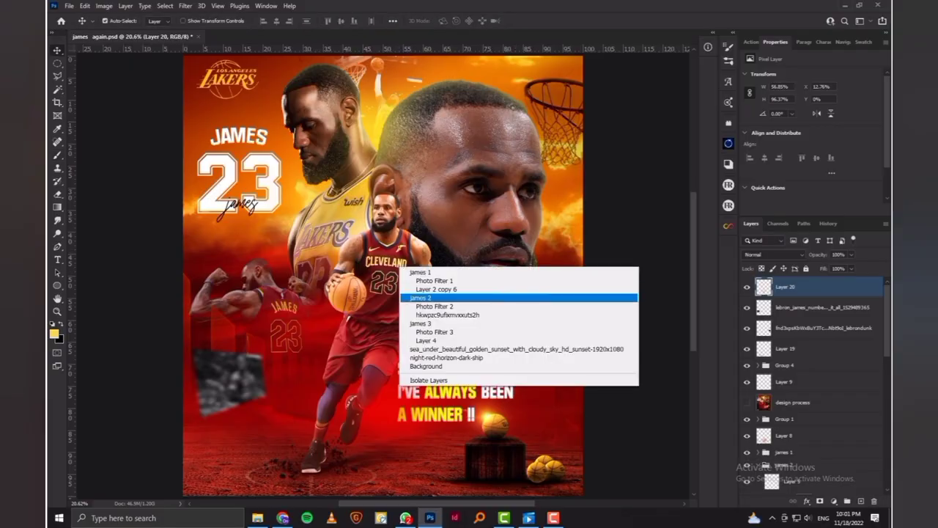
pyautogui.click(440, 289)
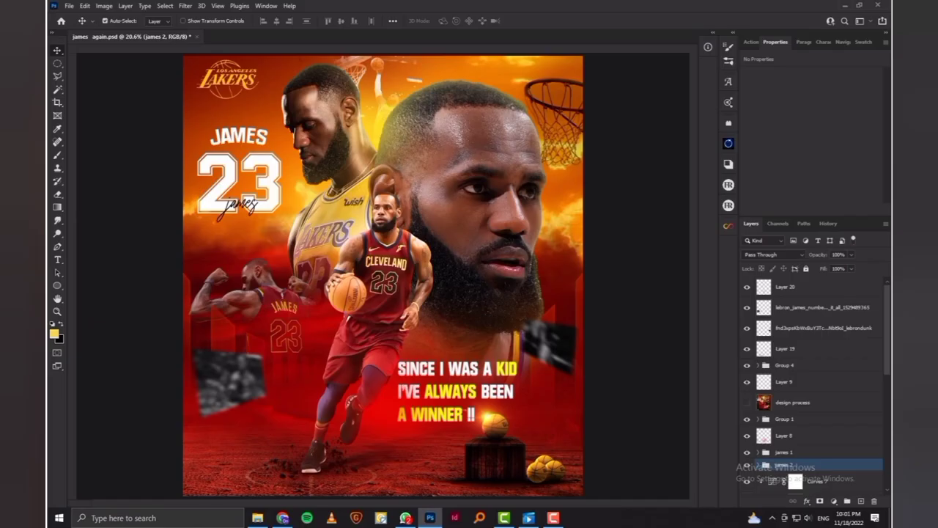
# - Rotate the particle texture about −20°, scale it 128%, blend as Screen, and mask it
pyautogui.moveTo(440, 242); pyautogui.dragTo(450, 169)
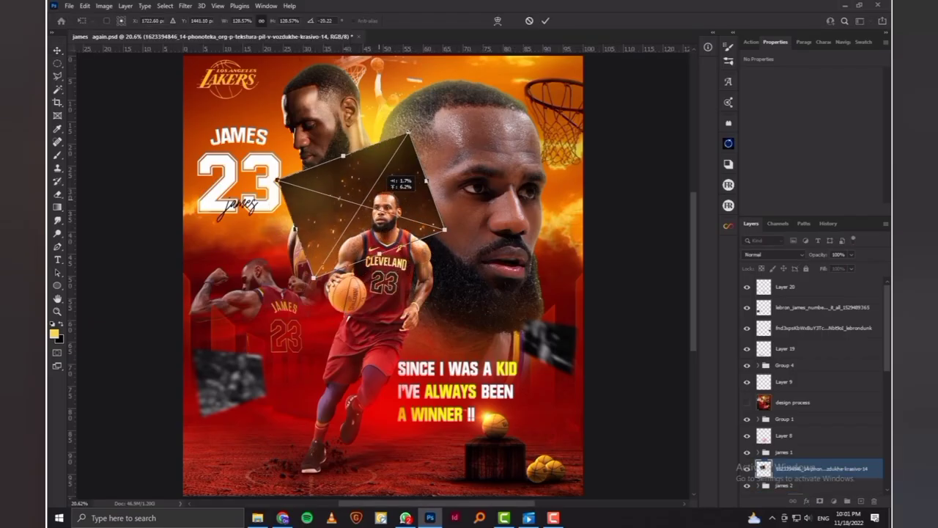
pyautogui.press('Return')
pyautogui.click(774, 254)
pyautogui.click(763, 340)
pyautogui.click(820, 501)
# - Edit the texture mask, then select both texture layers to transform together
pyautogui.press('b')
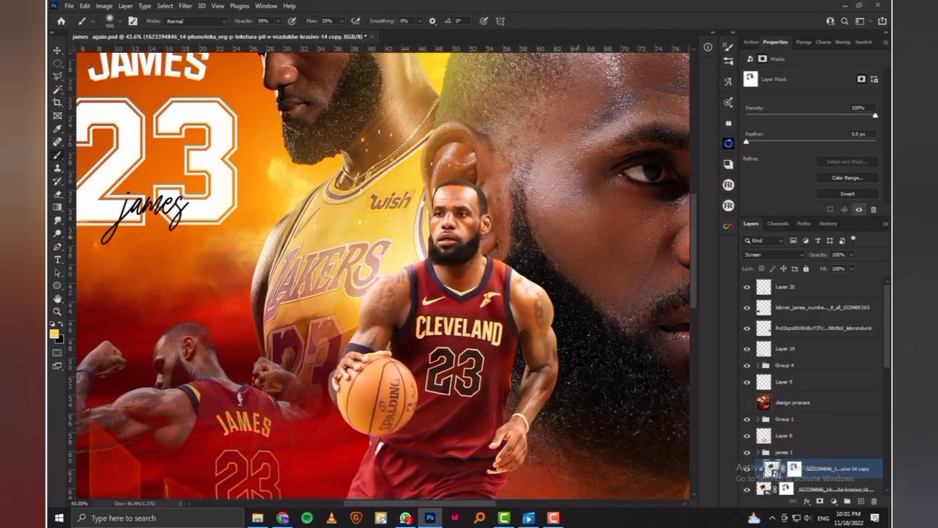
pyautogui.click(794, 468)
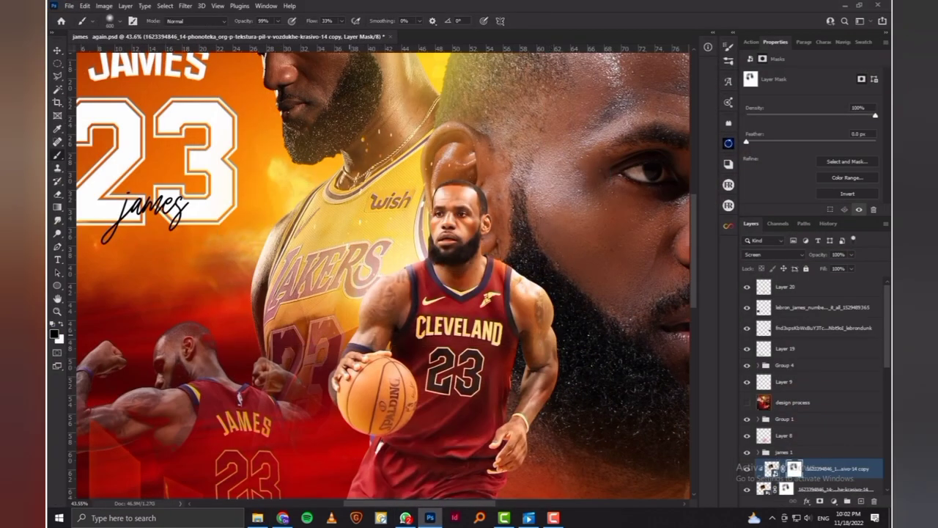
pyautogui.click(786, 488)
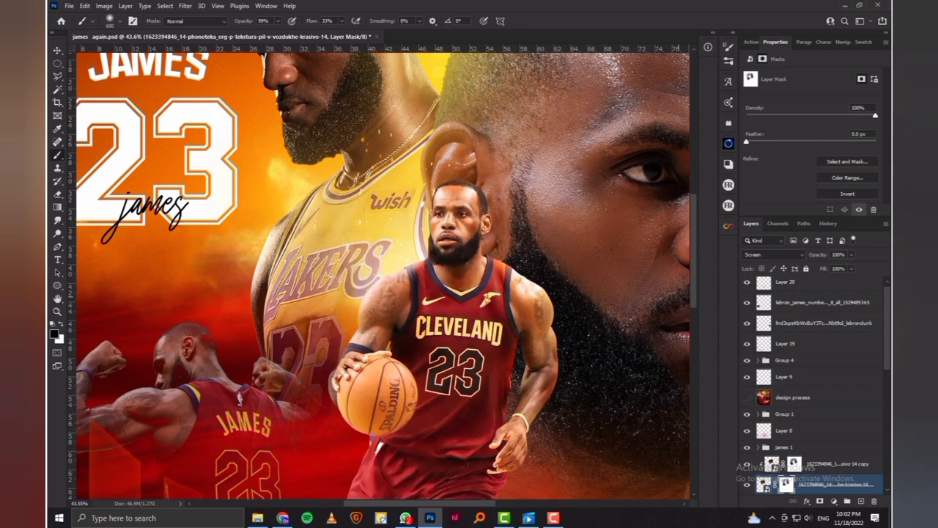
pyautogui.keyDown('shift'); pyautogui.click(836, 463); pyautogui.keyUp('shift')
pyautogui.hotkey('ctrl', 't')
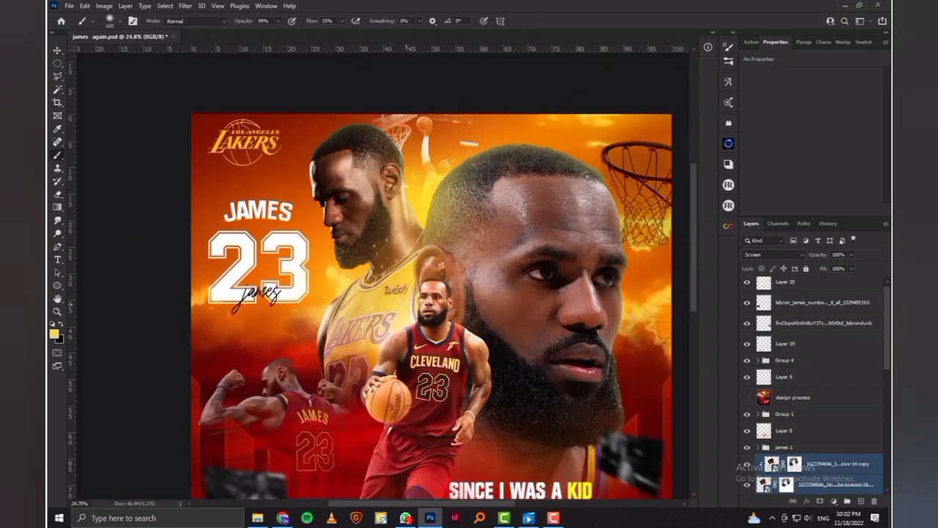
# - Place the NBA logo in the poster's bottom-left corner
pyautogui.click(786, 484)
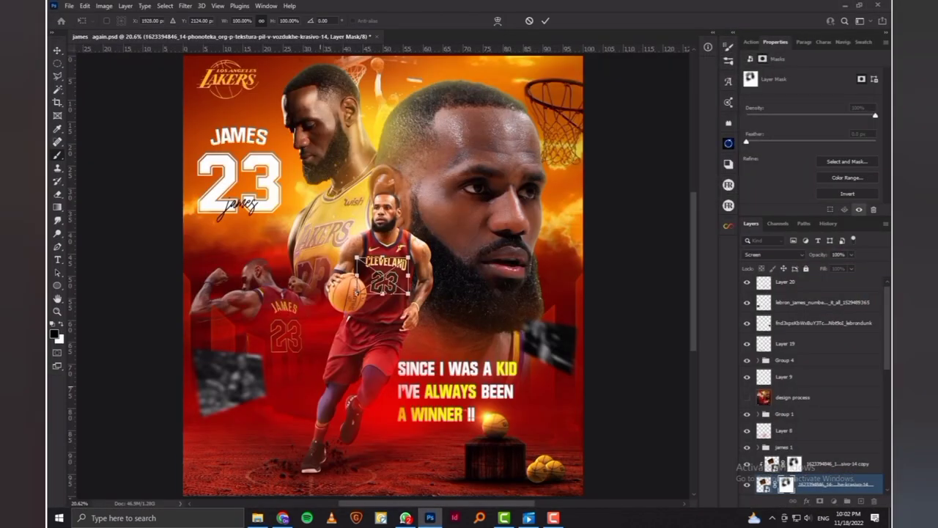
pyautogui.moveTo(383, 275)
pyautogui.mouseDown()
pyautogui.moveTo(271, 335)
pyautogui.moveTo(229, 468)
pyautogui.mouseUp()
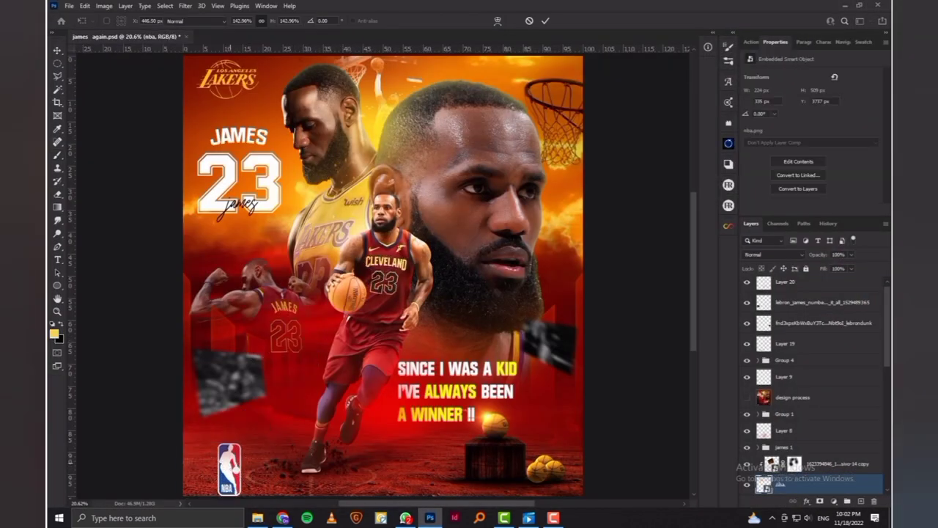
pyautogui.press('Return')
# - Bring in lens-flare.jpg, rotate it 180°, and shrink it into the bottom-right
pyautogui.hotkey('alt', 'Tab')
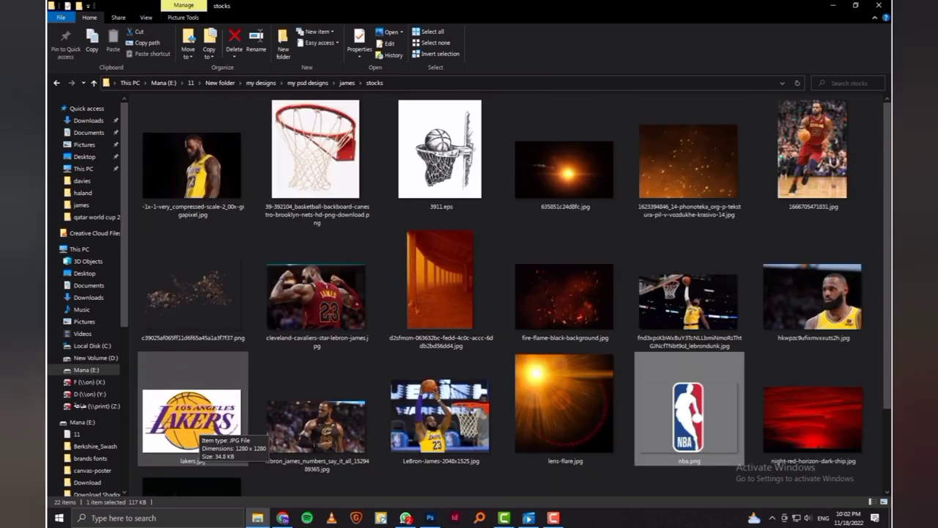
pyautogui.scroll(-3, 198, 440)
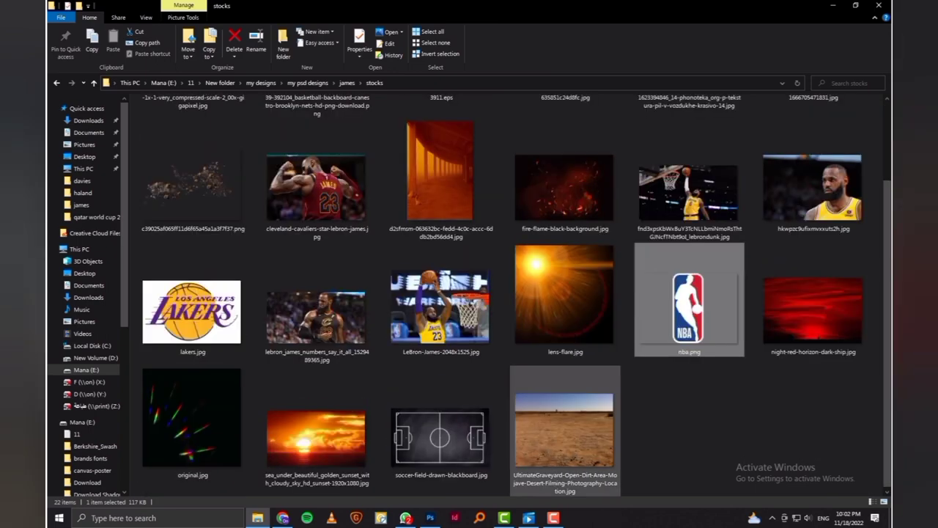
pyautogui.moveTo(557, 300); pyautogui.dragTo(531, 440)
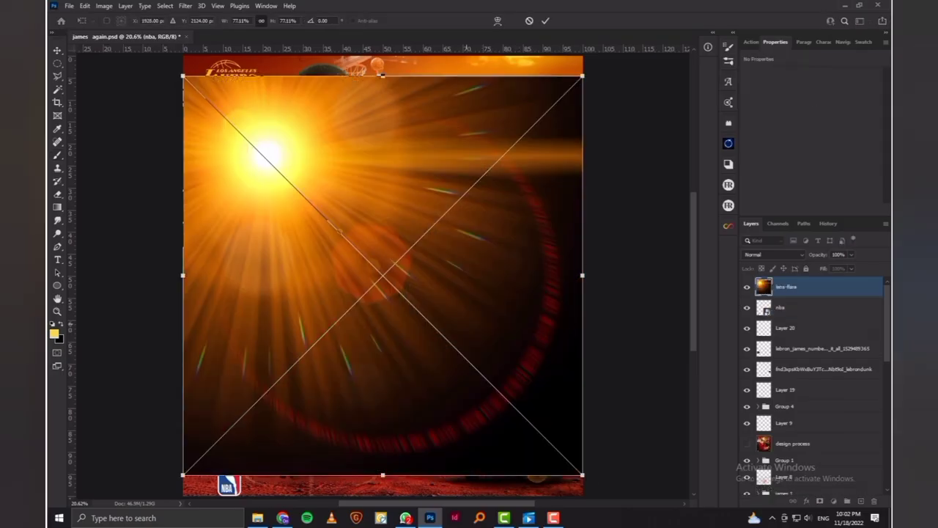
pyautogui.rightClick(466, 138)
pyautogui.click(524, 212)
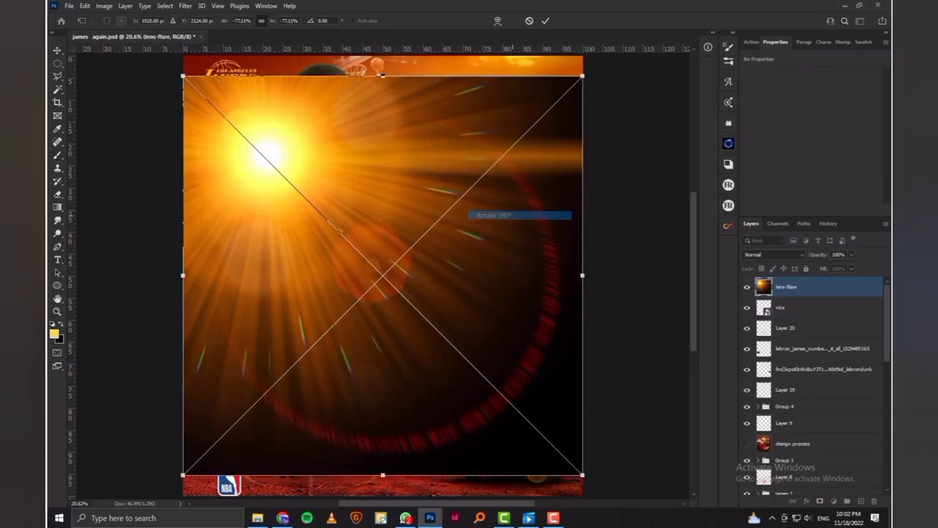
pyautogui.rightClick(547, 278)
pyautogui.click(586, 448)
pyautogui.rightClick(463, 166)
pyautogui.click(546, 337)
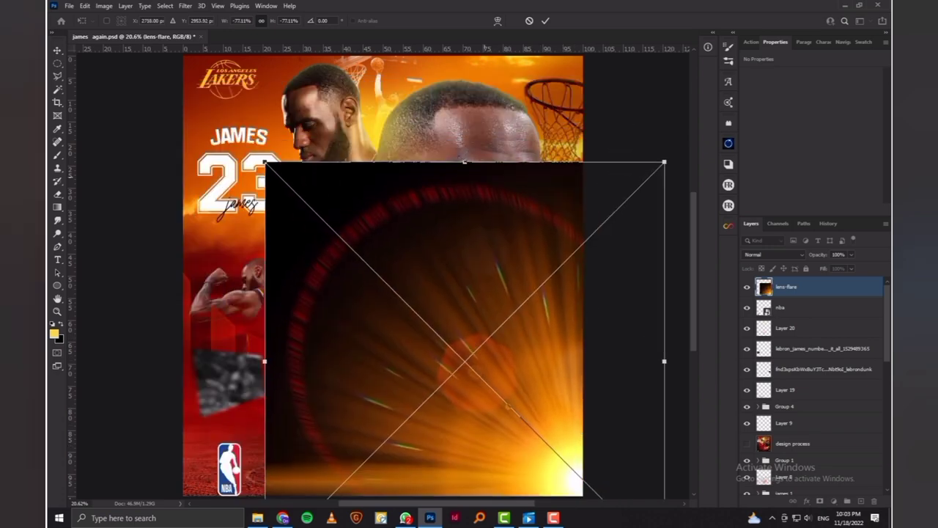
pyautogui.moveTo(183, 75); pyautogui.dragTo(378, 294)
pyautogui.press('Return')
# - Blend the lens flare as Screen and enlarge its glow slightly
pyautogui.click(773, 254)
pyautogui.click(750, 338)
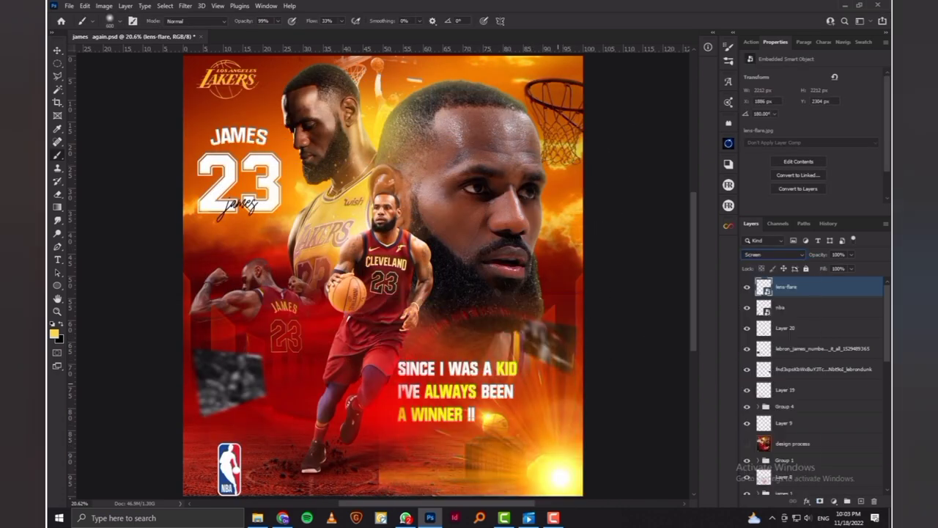
pyautogui.hotkey('ctrl', 't')
pyautogui.moveTo(650, 440); pyautogui.dragTo(689, 454)
pyautogui.press('Return')
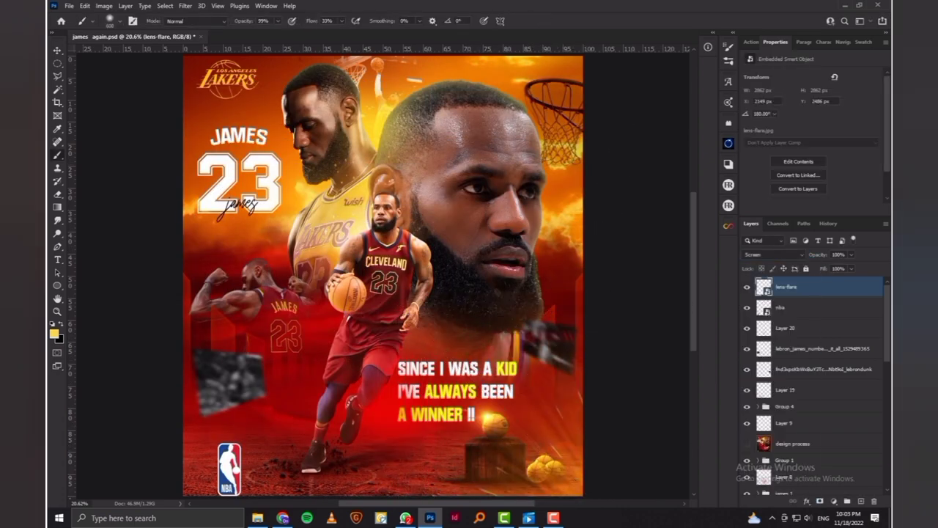
# - Stamp all visible layers into Layer 21 and convert it to a Smart Object
pyautogui.hotkey('ctrl', 'shift', 'alt', 'e')
pyautogui.rightClick(784, 286)
pyautogui.click(711, 244)
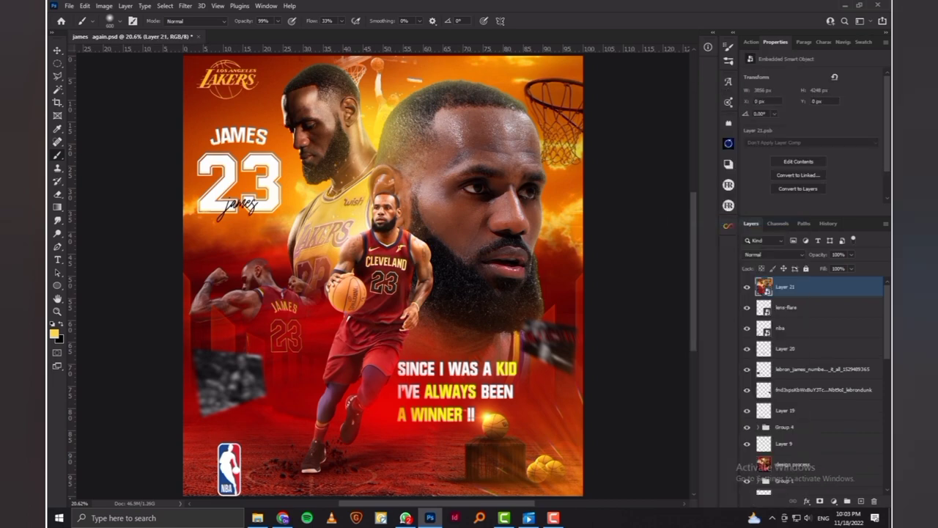
# - Open the Camera Raw Filter on Layer 21, browse its presets, then show the Basic sliders
pyautogui.click(185, 6)
pyautogui.click(220, 83)
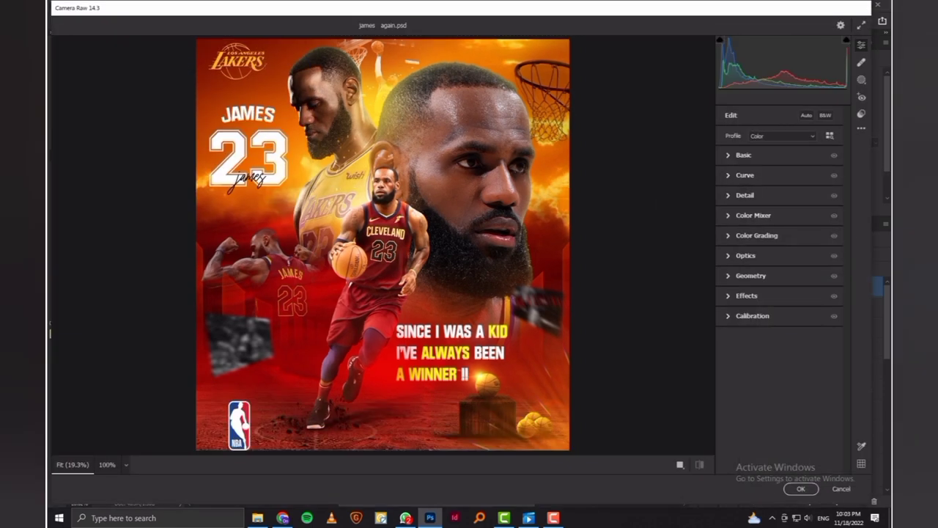
pyautogui.click(861, 114)
pyautogui.scroll(-5, 777, 293)
pyautogui.scroll(-5, 777, 320)
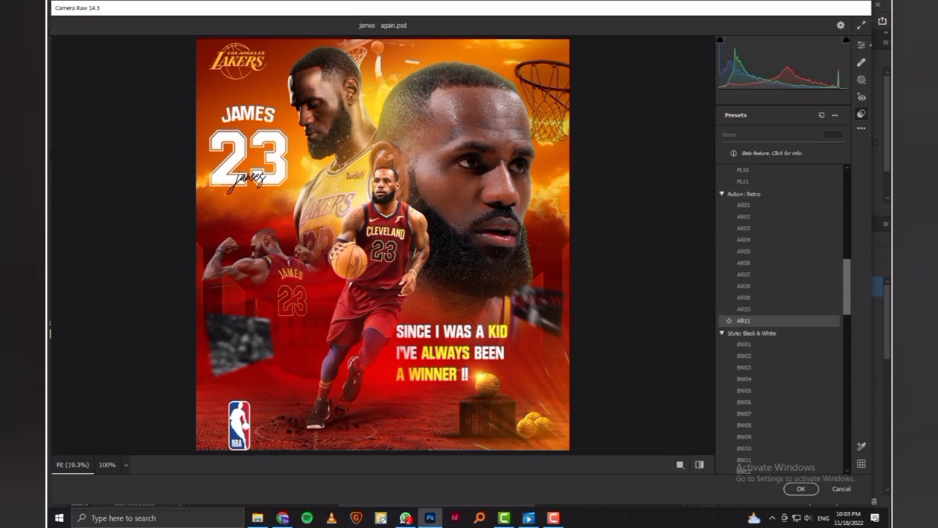
pyautogui.scroll(-5, 777, 321)
pyautogui.scroll(-5, 777, 281)
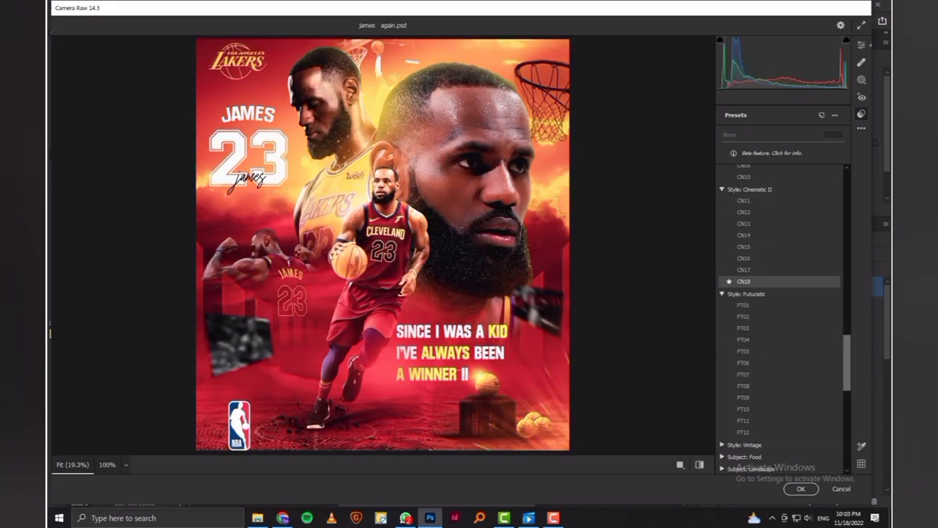
pyautogui.press('e')
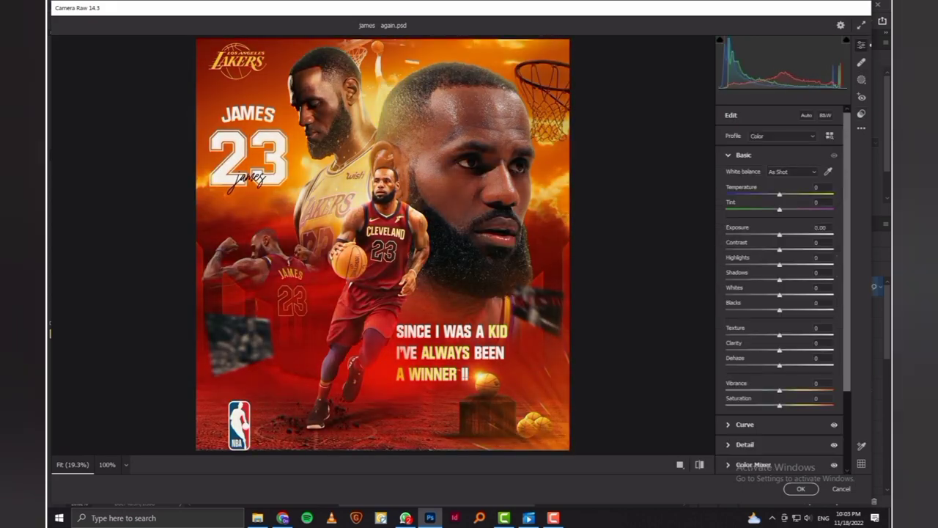